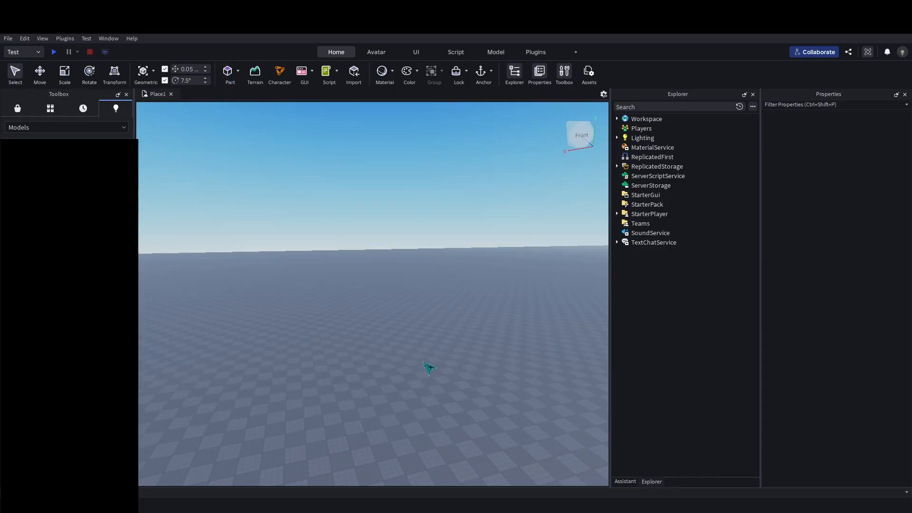
{"action": "left_click", "coordinate": [377, 52]}
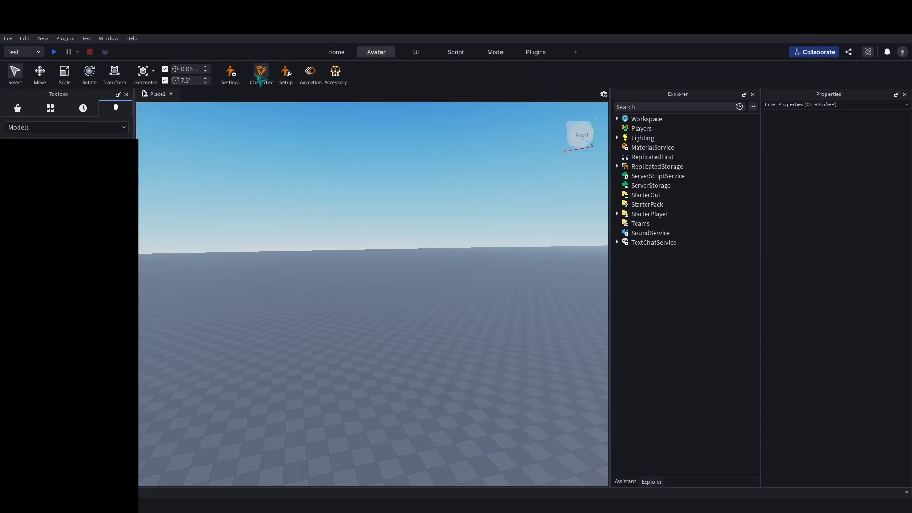
{"action": "left_click", "coordinate": [261, 74]}
{"action": "left_click", "coordinate": [373, 359]}
{"action": "left_click_drag", "start_coordinate": [380, 271], "coordinate": [375, 352]}
{"action": "key", "text": "f"}
{"action": "right_click_drag", "start_coordinate": [395, 298], "coordinate": [408, 222]}
{"action": "key", "text": "Delete"}
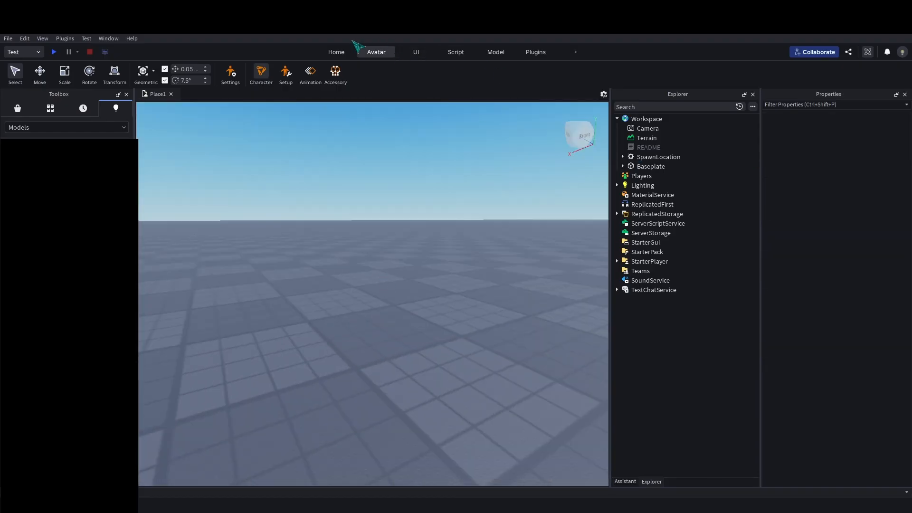
Insert a block part onto the baseplate and set its size to 3, 3, 3.
{"action": "left_click", "coordinate": [336, 53]}
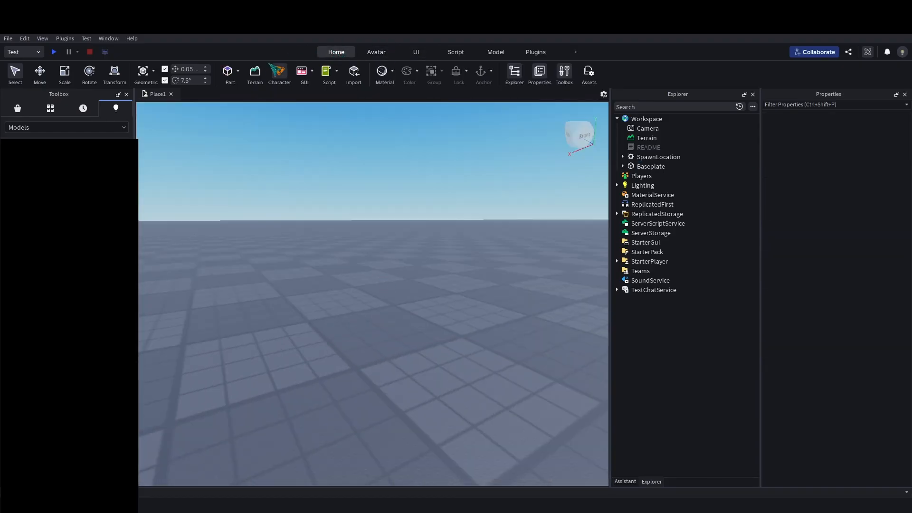
{"action": "left_click", "coordinate": [229, 71]}
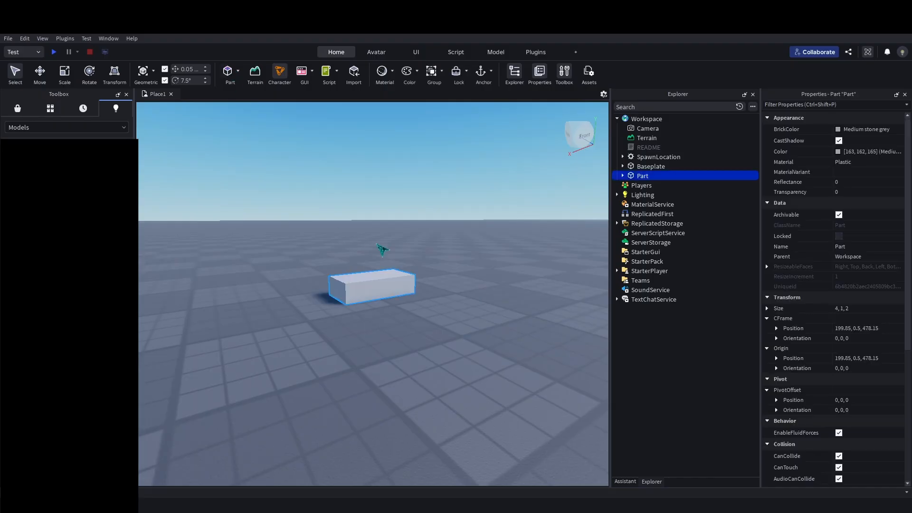
{"action": "key", "text": "f"}
{"action": "left_click", "coordinate": [65, 72]}
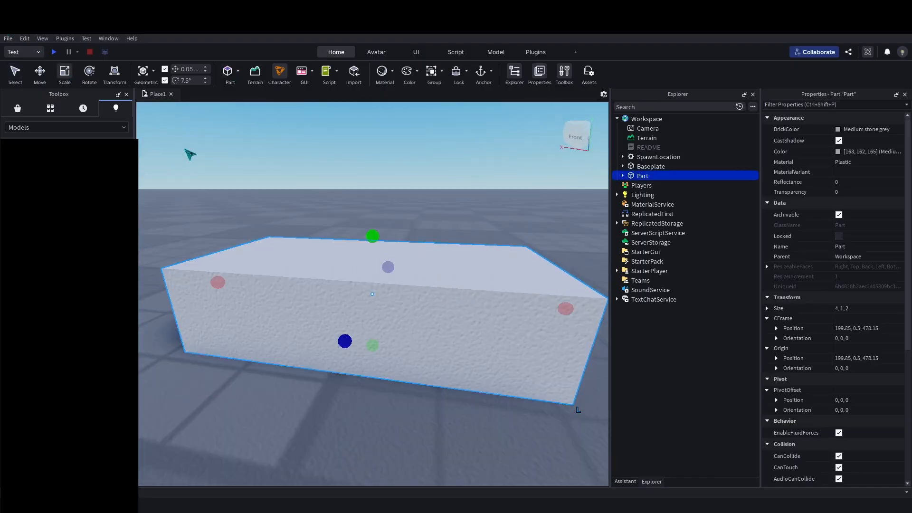
{"action": "scroll", "coordinate": [255, 179], "scroll_direction": "down", "scroll_amount": 5}
{"action": "right_click_drag", "start_coordinate": [389, 267], "coordinate": [409, 269]}
{"action": "scroll", "coordinate": [409, 269], "scroll_direction": "up", "scroll_amount": 2}
{"action": "scroll", "coordinate": [487, 279], "scroll_direction": "down", "scroll_amount": 4}
{"action": "left_click", "coordinate": [872, 308]}
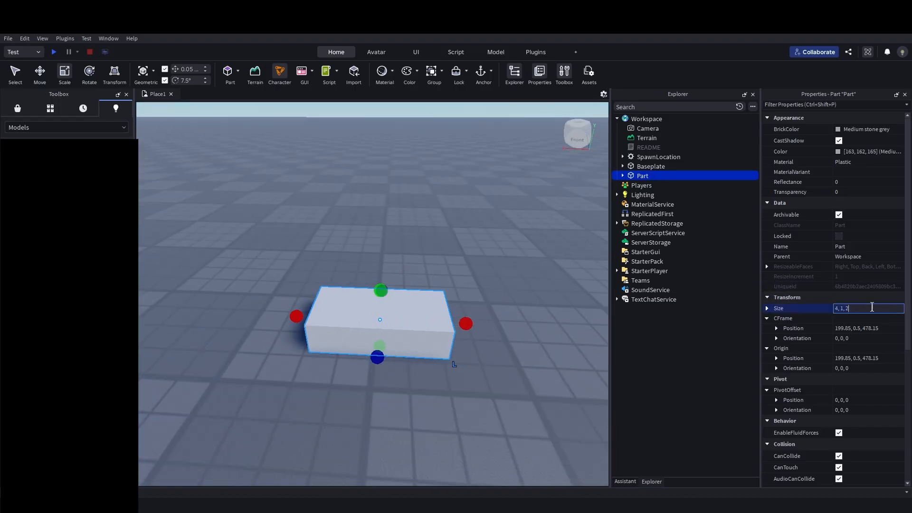
{"action": "type", "text": "3"}
{"action": "key", "text": "Return"}
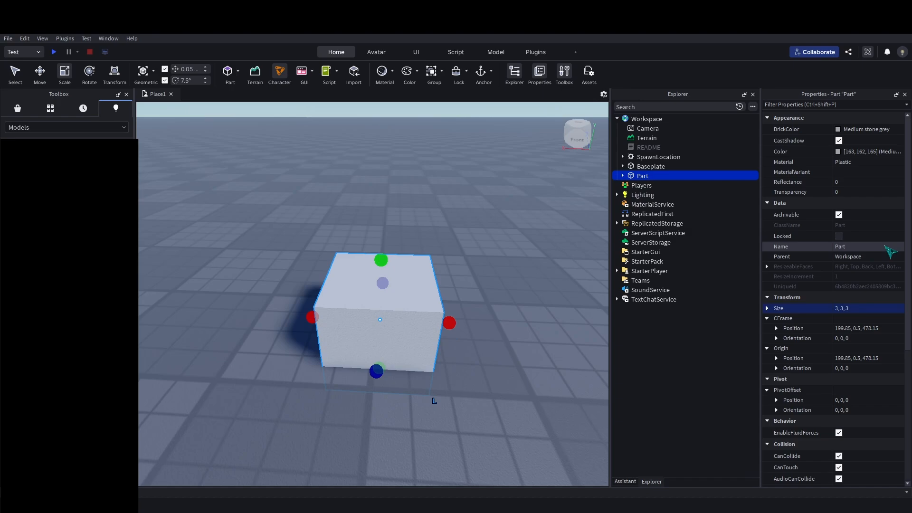
Lift the cube above the baseplate to a position of about 199.75, 6.8, 479.55.
{"action": "left_click_drag", "start_coordinate": [421, 280], "coordinate": [404, 250]}
{"action": "scroll", "coordinate": [404, 250], "scroll_direction": "down", "scroll_amount": 3}
{"action": "key", "text": "f"}
{"action": "right_click_drag", "start_coordinate": [478, 248], "coordinate": [449, 249]}
{"action": "scroll", "coordinate": [477, 248], "scroll_direction": "down", "scroll_amount": 5}
{"action": "key", "text": "a"}
{"action": "key", "text": "s"}
{"action": "left_click", "coordinate": [37, 73]}
{"action": "left_click_drag", "start_coordinate": [407, 265], "coordinate": [417, 202]}
{"action": "key", "text": "w"}
{"action": "right_click_drag", "start_coordinate": [416, 202], "coordinate": [417, 203]}
{"action": "key", "text": "f"}
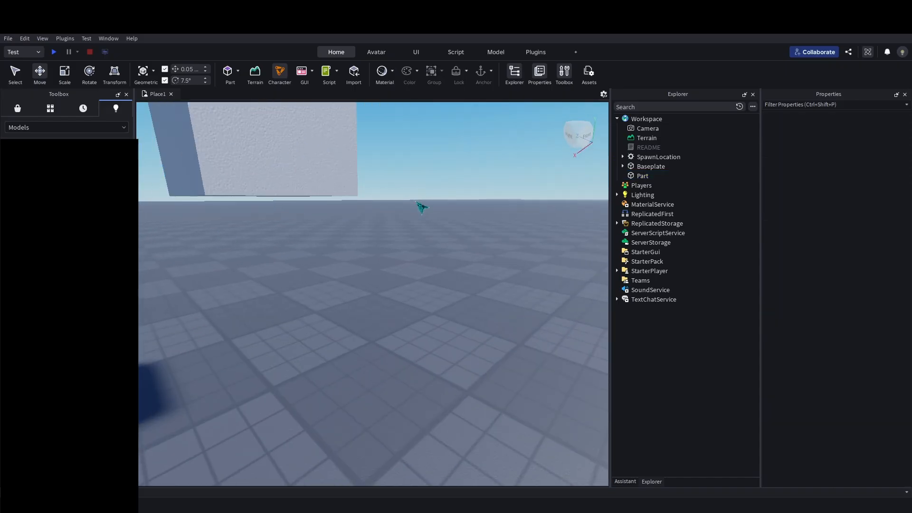
Duplicate the cube and place the copy directly beneath it, at a height of about 3.8.
{"action": "right_click_drag", "start_coordinate": [378, 170], "coordinate": [416, 164]}
{"action": "key", "text": "w"}
{"action": "key", "text": "d"}
{"action": "key", "text": "a"}
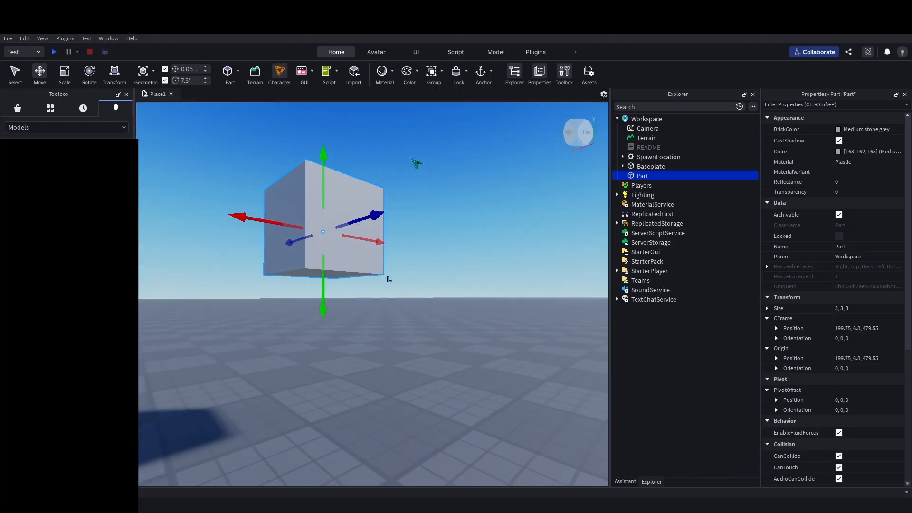
{"action": "key", "text": "a"}
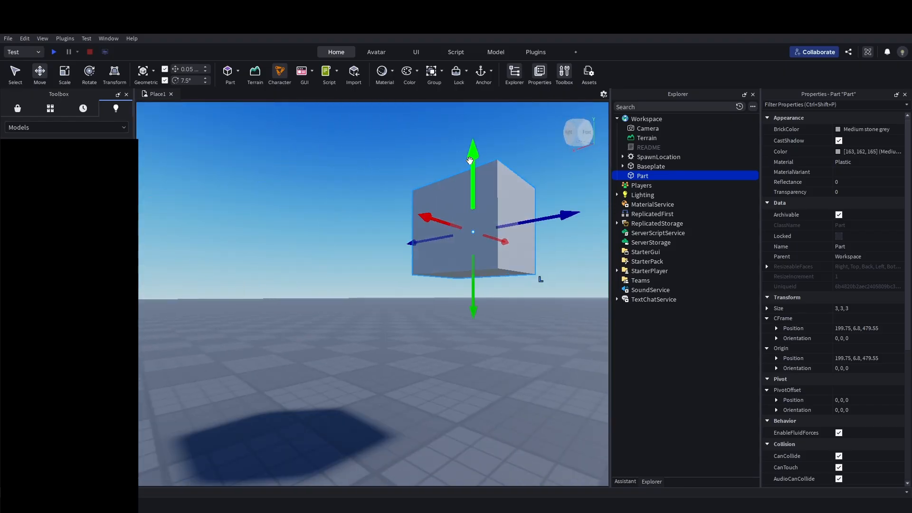
{"action": "key", "text": "ctrl+d"}
{"action": "left_click_drag", "start_coordinate": [468, 161], "coordinate": [460, 240]}
{"action": "scroll", "coordinate": [517, 200], "scroll_direction": "up", "scroll_amount": 2}
{"action": "key", "text": "f"}
Scale the lower block symmetrically down to a narrow 1, 3, 1 leg centred under the torso cube.
{"action": "right_click_drag", "start_coordinate": [511, 195], "coordinate": [225, 34]}
{"action": "left_click", "coordinate": [63, 71]}
{"action": "right_click_drag", "start_coordinate": [455, 245], "coordinate": [474, 246]}
{"action": "scroll", "coordinate": [474, 245], "scroll_direction": "down", "scroll_amount": 3}
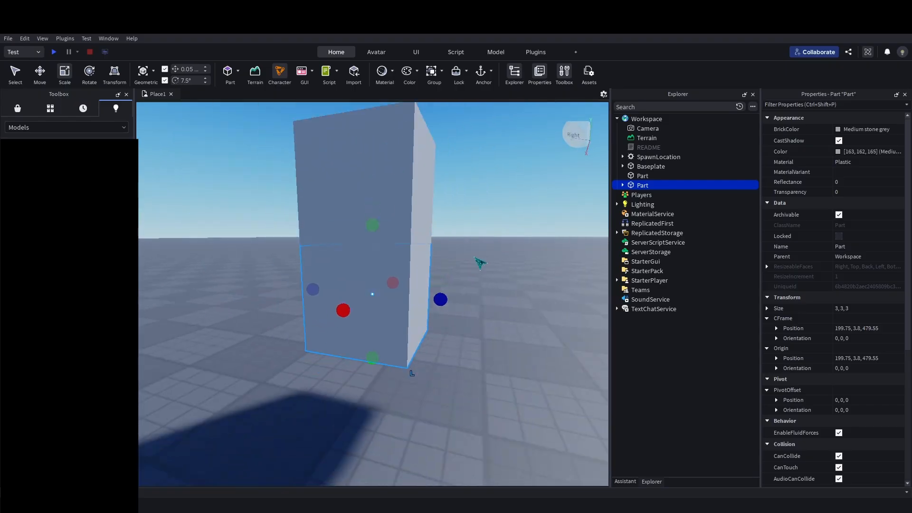
{"action": "left_click_drag", "start_coordinate": [446, 295], "coordinate": [413, 297]}
{"action": "scroll", "coordinate": [411, 297], "scroll_direction": "up", "scroll_amount": 3}
{"action": "right_click_drag", "start_coordinate": [411, 297], "coordinate": [411, 297]}
{"action": "left_click_drag", "start_coordinate": [491, 288], "coordinate": [429, 295]}
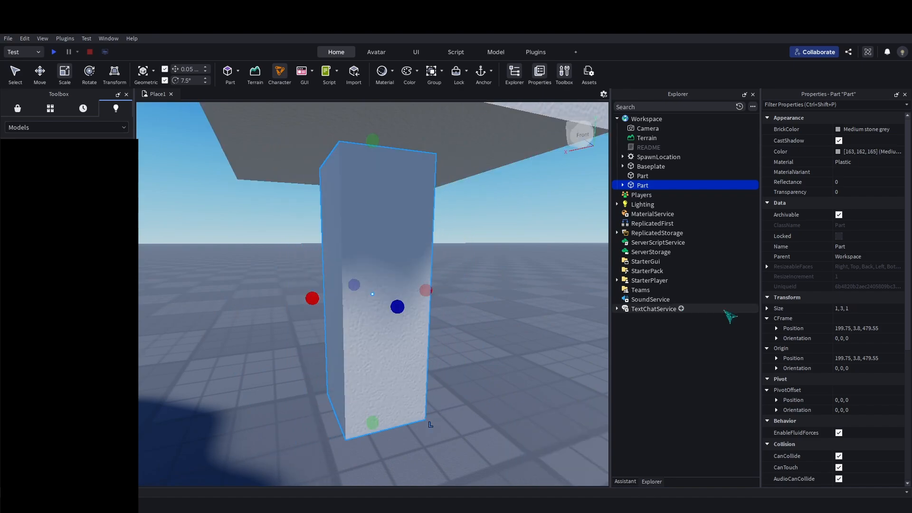
Select the torso cube and the leg block together and raise them about 1.15 studs.
{"action": "scroll", "coordinate": [511, 237], "scroll_direction": "down", "scroll_amount": 2}
{"action": "right_click_drag", "start_coordinate": [511, 236], "coordinate": [498, 235]}
{"action": "scroll", "coordinate": [502, 240], "scroll_direction": "down", "scroll_amount": 3}
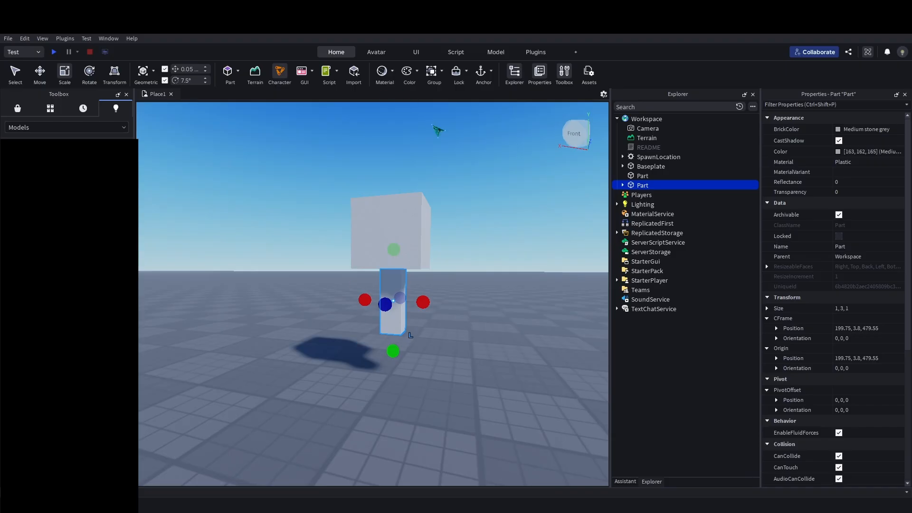
{"action": "left_click", "coordinate": [414, 228]}
{"action": "left_click", "coordinate": [391, 285], "text": "ctrl"}
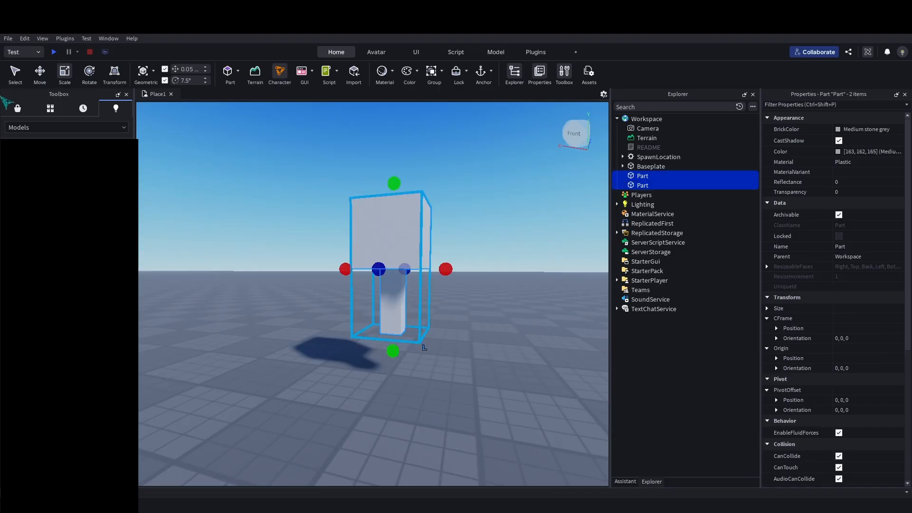
{"action": "left_click", "coordinate": [37, 80]}
{"action": "left_click_drag", "start_coordinate": [392, 192], "coordinate": [392, 164]}
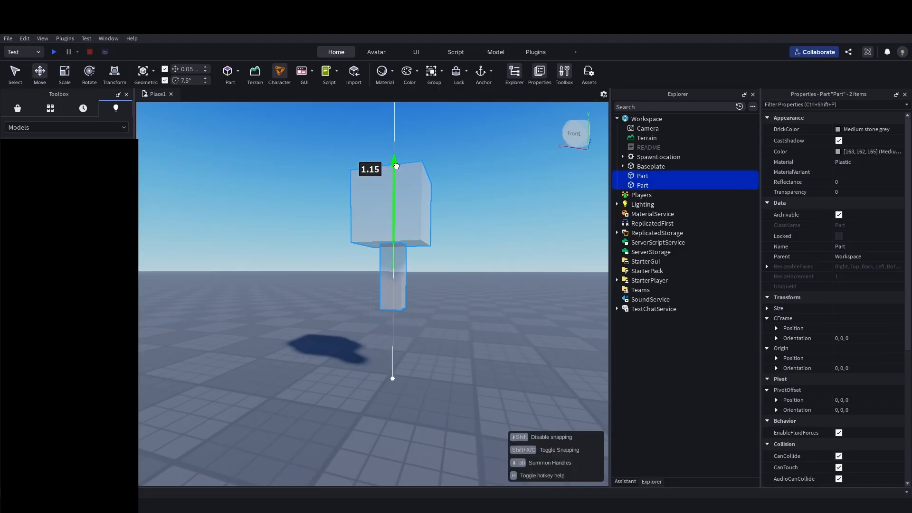
Duplicate the leg block and place the copy directly beneath it as the lower leg.
{"action": "left_click", "coordinate": [535, 195]}
{"action": "left_click", "coordinate": [386, 279]}
{"action": "left_click_drag", "start_coordinate": [428, 276], "coordinate": [443, 278]}
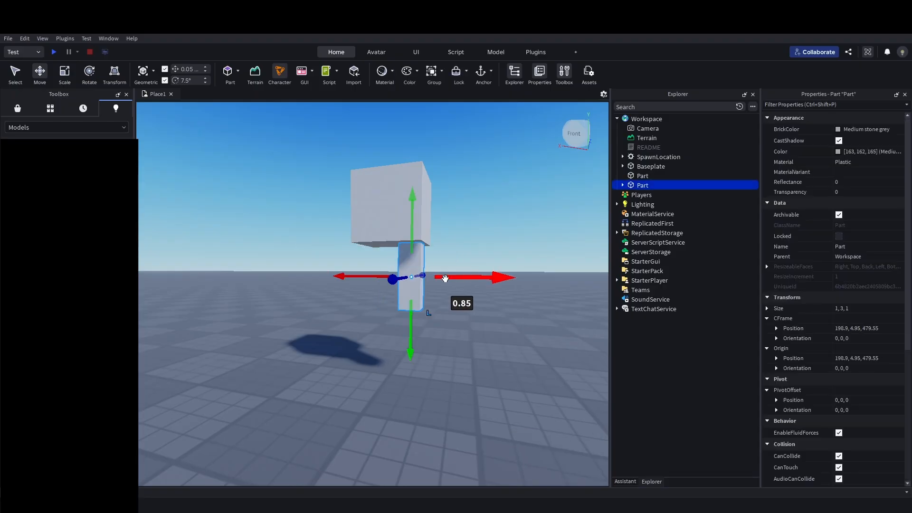
{"action": "key", "text": "ctrl+z"}
{"action": "key", "text": "ctrl+d"}
{"action": "left_click_drag", "start_coordinate": [394, 219], "coordinate": [395, 283]}
Duplicate the upper leg block and place the copy against the torso's side as an upper arm, about 2 studs across and 2.95 up.
{"action": "left_click", "coordinate": [502, 244]}
{"action": "right_click_drag", "start_coordinate": [502, 244], "coordinate": [299, 327]}
{"action": "key", "text": "d"}
{"action": "left_click", "coordinate": [437, 304]}
{"action": "right_click_drag", "start_coordinate": [583, 269], "coordinate": [579, 273]}
{"action": "key", "text": "a"}
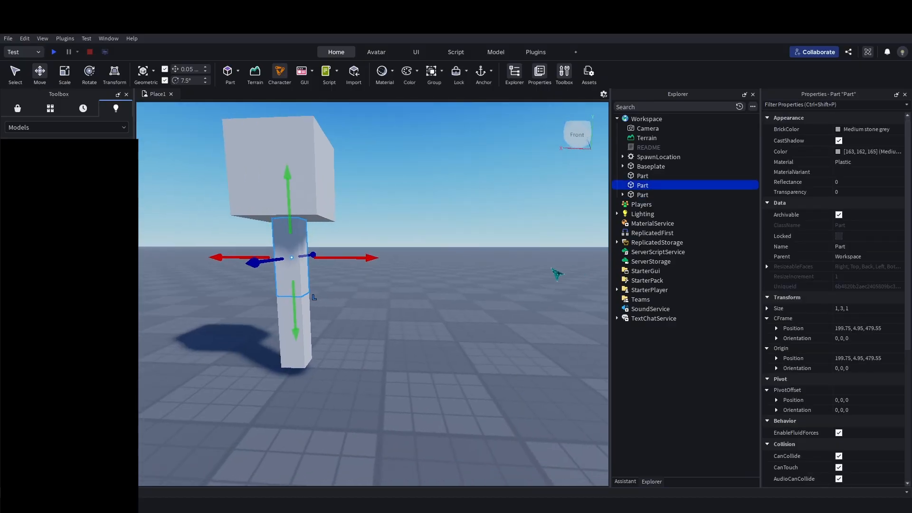
{"action": "key", "text": "ctrl+d"}
{"action": "left_click_drag", "start_coordinate": [341, 258], "coordinate": [393, 267]}
{"action": "scroll", "coordinate": [347, 309], "scroll_direction": "down", "scroll_amount": 3}
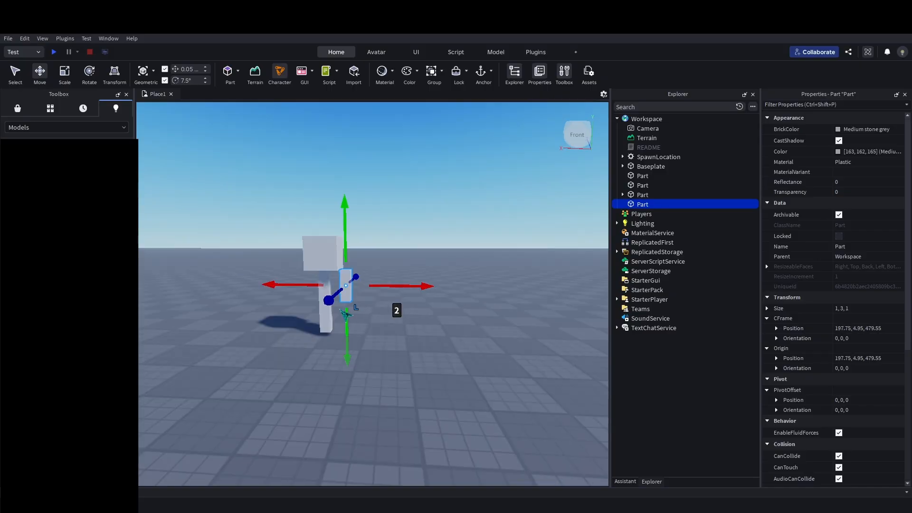
{"action": "left_click_drag", "start_coordinate": [347, 317], "coordinate": [349, 294]}
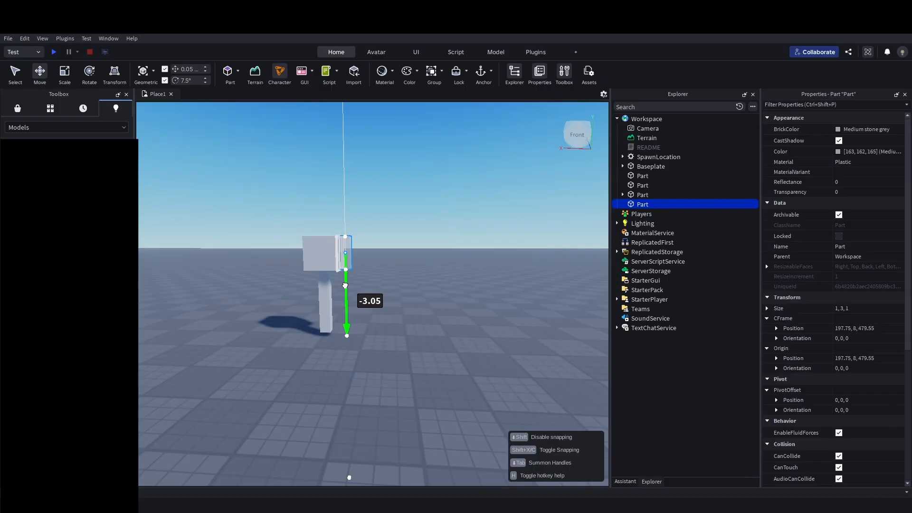
{"action": "left_click_drag", "start_coordinate": [346, 287], "coordinate": [346, 287]}
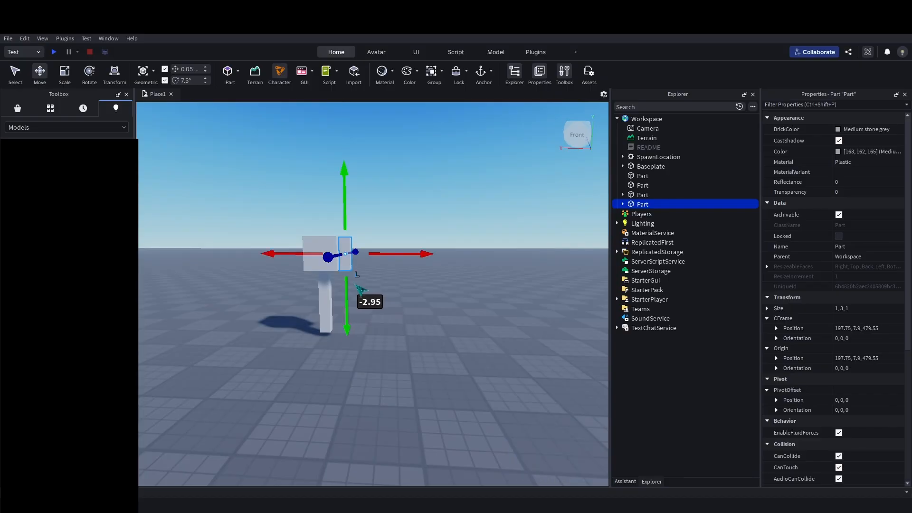
Nudge the upper arm block up 0.05 studs to align it with the torso at height 7.95.
{"action": "key", "text": "f"}
{"action": "scroll", "coordinate": [396, 242], "scroll_direction": "down", "scroll_amount": 3}
{"action": "right_click_drag", "start_coordinate": [395, 241], "coordinate": [397, 244]}
{"action": "scroll", "coordinate": [397, 242], "scroll_direction": "up", "scroll_amount": 3}
{"action": "scroll", "coordinate": [397, 243], "scroll_direction": "down", "scroll_amount": 3}
{"action": "left_click_drag", "start_coordinate": [365, 318], "coordinate": [363, 313]}
Extend the upper arm block downward to a length of 3.55 studs.
{"action": "right_click_drag", "start_coordinate": [410, 269], "coordinate": [413, 273]}
{"action": "scroll", "coordinate": [413, 275], "scroll_direction": "down", "scroll_amount": 3}
{"action": "scroll", "coordinate": [414, 275], "scroll_direction": "up", "scroll_amount": 3}
{"action": "scroll", "coordinate": [412, 274], "scroll_direction": "down", "scroll_amount": 3}
{"action": "scroll", "coordinate": [414, 274], "scroll_direction": "down", "scroll_amount": 3}
{"action": "key", "text": "a"}
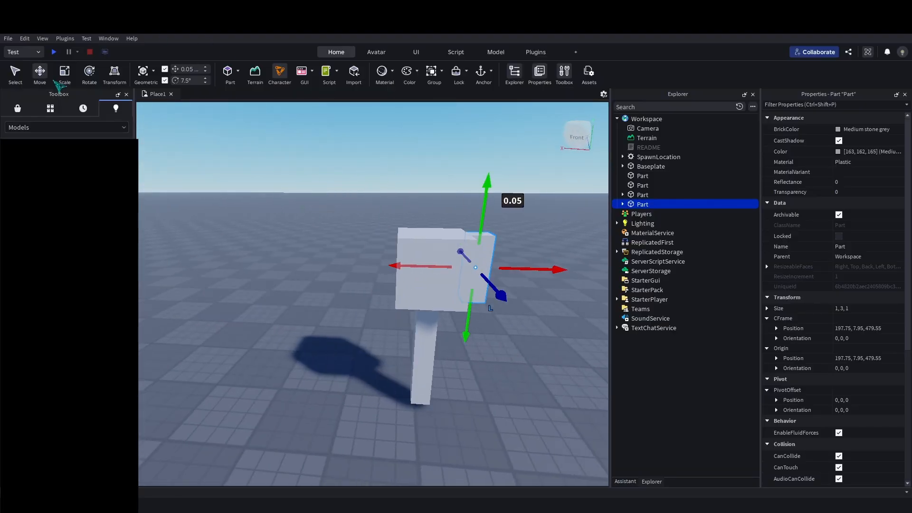
{"action": "key", "text": "d"}
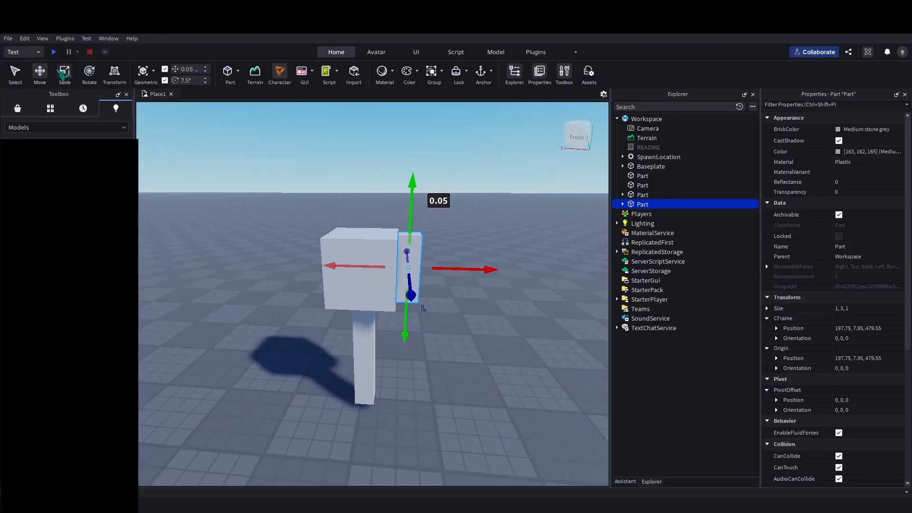
{"action": "left_click", "coordinate": [63, 75]}
{"action": "left_click_drag", "start_coordinate": [407, 312], "coordinate": [406, 327]}
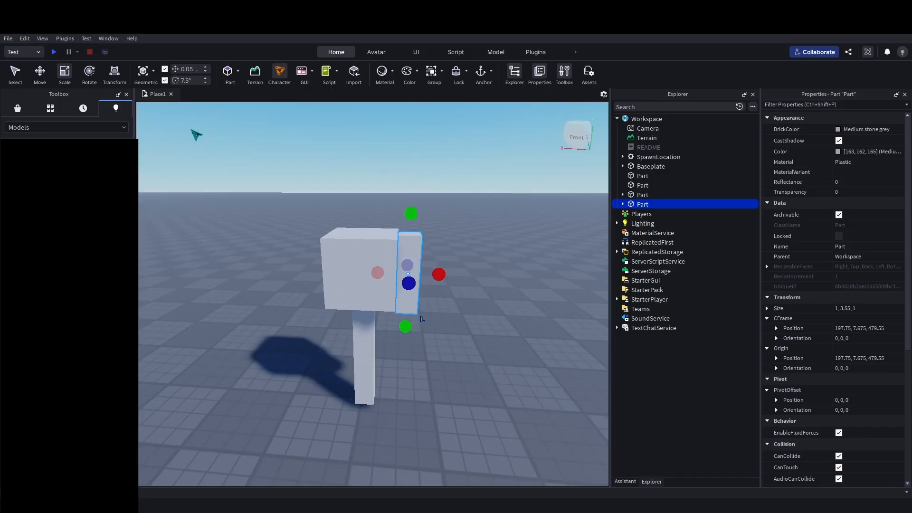
Duplicate the upper arm and place the copy 3.55 studs lower as the lower arm.
{"action": "left_click", "coordinate": [47, 72]}
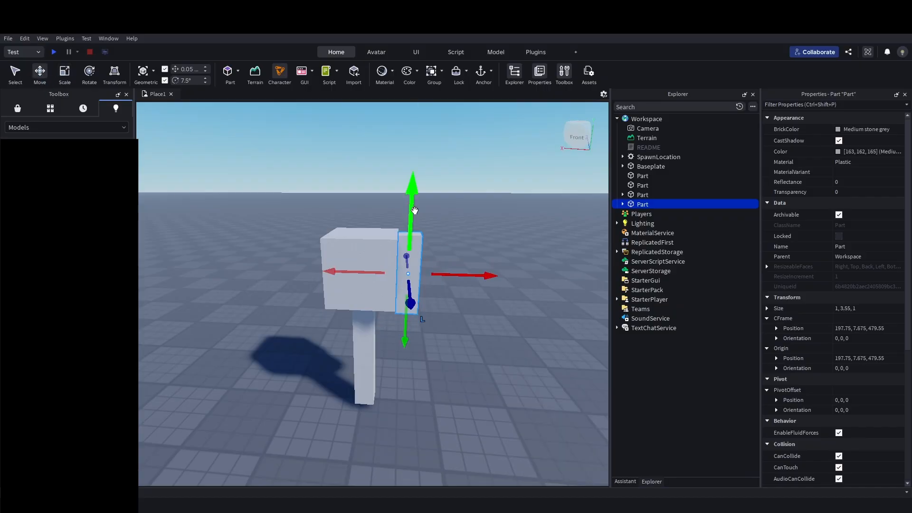
{"action": "key", "text": "ctrl+d"}
{"action": "left_click_drag", "start_coordinate": [417, 205], "coordinate": [419, 284]}
{"action": "key", "text": "f"}
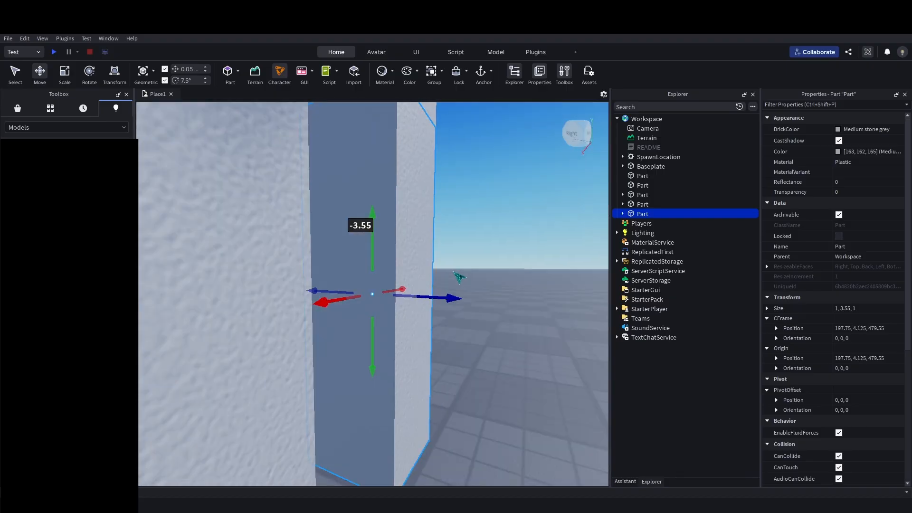
{"action": "scroll", "coordinate": [456, 277], "scroll_direction": "down", "scroll_amount": 3}
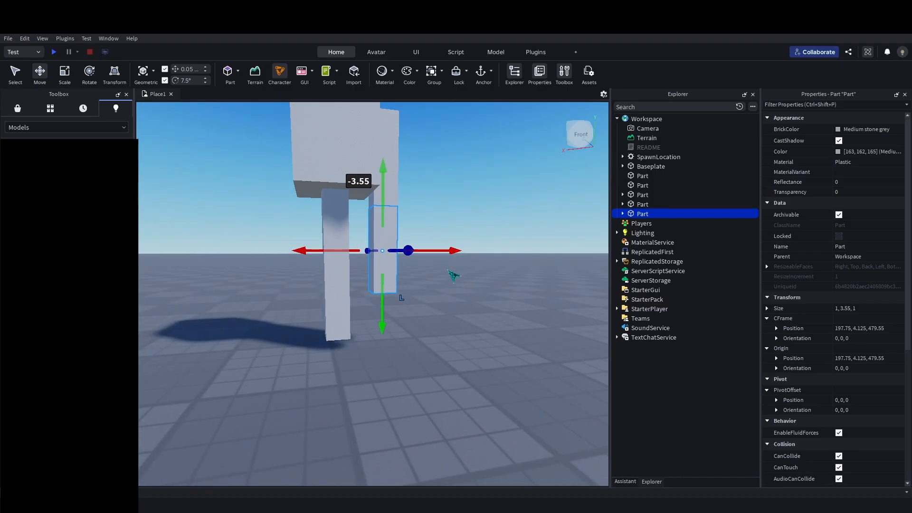
Duplicate both arm segments together and place the copies against the opposite side of the torso.
{"action": "left_click", "coordinate": [393, 143], "text": "ctrl"}
{"action": "key", "text": "ctrl+d"}
{"action": "left_click_drag", "start_coordinate": [444, 209], "coordinate": [345, 216]}
{"action": "right_click_drag", "start_coordinate": [454, 215], "coordinate": [448, 210]}
Duplicate a body block, place the copy on top of the torso as the head, and resize it to 1, 2, 3.
{"action": "scroll", "coordinate": [447, 209], "scroll_direction": "down", "scroll_amount": 3}
{"action": "left_click", "coordinate": [423, 224]}
{"action": "key", "text": "ctrl+d"}
{"action": "left_click_drag", "start_coordinate": [409, 175], "coordinate": [418, 134]}
{"action": "left_click", "coordinate": [64, 73]}
{"action": "left_click_drag", "start_coordinate": [462, 178], "coordinate": [439, 177]}
{"action": "key", "text": "f"}
{"action": "right_click_drag", "start_coordinate": [440, 163], "coordinate": [446, 163]}
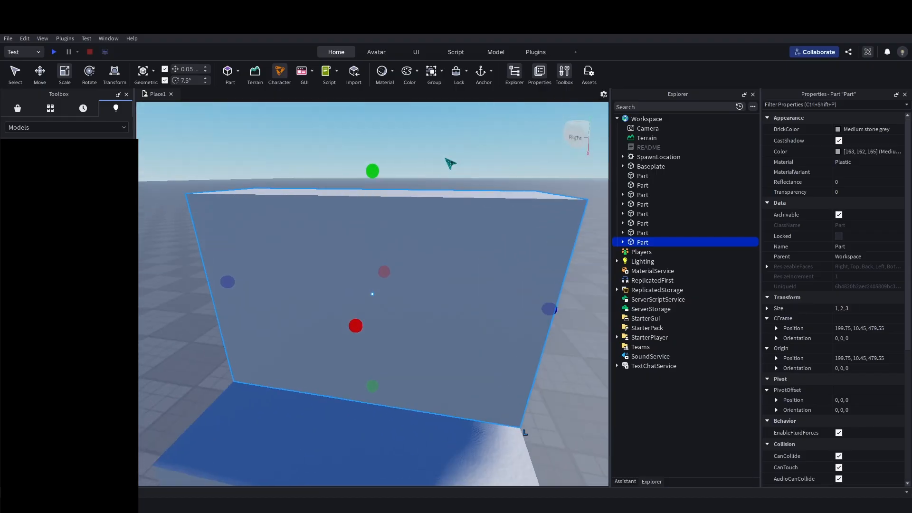
Resize the head block's depth, height and width so it is slightly narrower than the torso.
{"action": "scroll", "coordinate": [485, 220], "scroll_direction": "down", "scroll_amount": 3}
{"action": "left_click_drag", "start_coordinate": [451, 300], "coordinate": [410, 299]}
{"action": "right_click_drag", "start_coordinate": [411, 242], "coordinate": [418, 242]}
{"action": "mouse_move", "coordinate": [453, 263]}
{"action": "left_mouse_down"}
{"action": "mouse_move", "coordinate": [461, 302]}
{"action": "mouse_move", "coordinate": [459, 246]}
{"action": "left_mouse_up"}
{"action": "right_click_drag", "start_coordinate": [459, 246], "coordinate": [504, 248]}
{"action": "left_click_drag", "start_coordinate": [418, 280], "coordinate": [432, 281]}
{"action": "left_click_drag", "start_coordinate": [401, 308], "coordinate": [416, 329]}
Group all eight body parts into one model and name it Rig.
{"action": "scroll", "coordinate": [358, 252], "scroll_direction": "down", "scroll_amount": 3}
{"action": "right_click_drag", "start_coordinate": [358, 252], "coordinate": [356, 250]}
{"action": "key", "text": "f"}
{"action": "scroll", "coordinate": [357, 250], "scroll_direction": "down", "scroll_amount": 5}
{"action": "scroll", "coordinate": [360, 255], "scroll_direction": "down", "scroll_amount": 3}
{"action": "left_click", "coordinate": [550, 250]}
{"action": "left_click_drag", "start_coordinate": [503, 216], "coordinate": [332, 393]}
{"action": "key", "text": "f"}
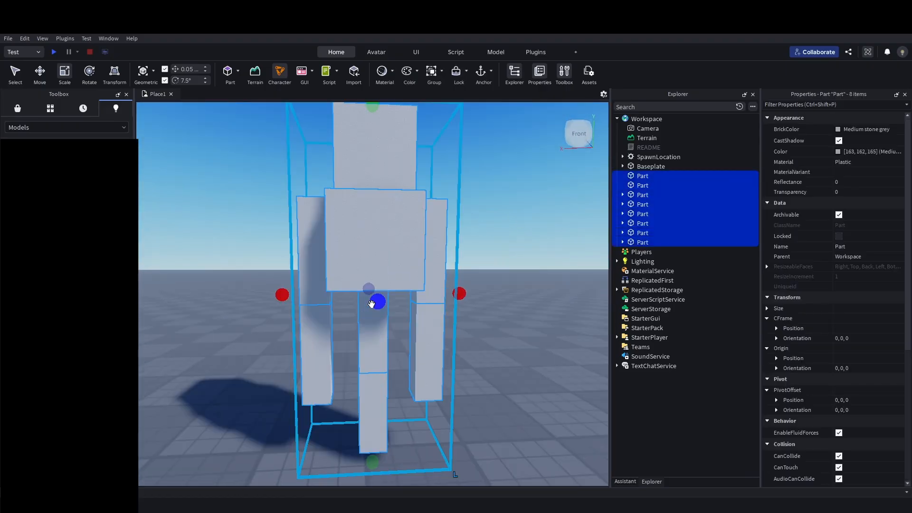
{"action": "right_click_drag", "start_coordinate": [372, 304], "coordinate": [373, 301]}
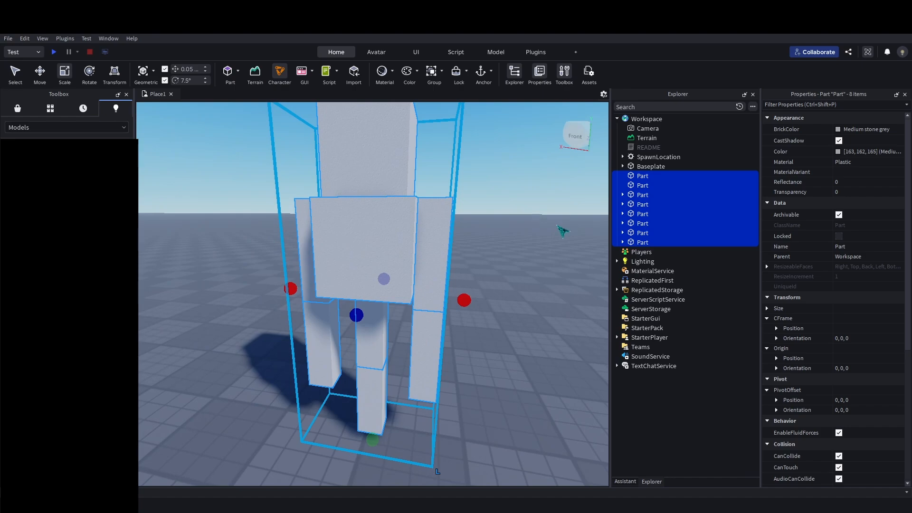
{"action": "key", "text": "ctrl+g"}
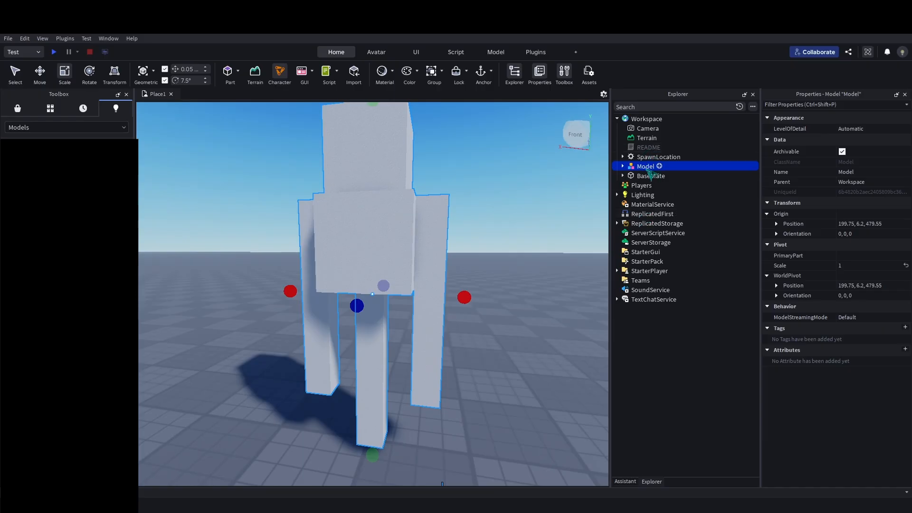
{"action": "key", "text": "F2"}
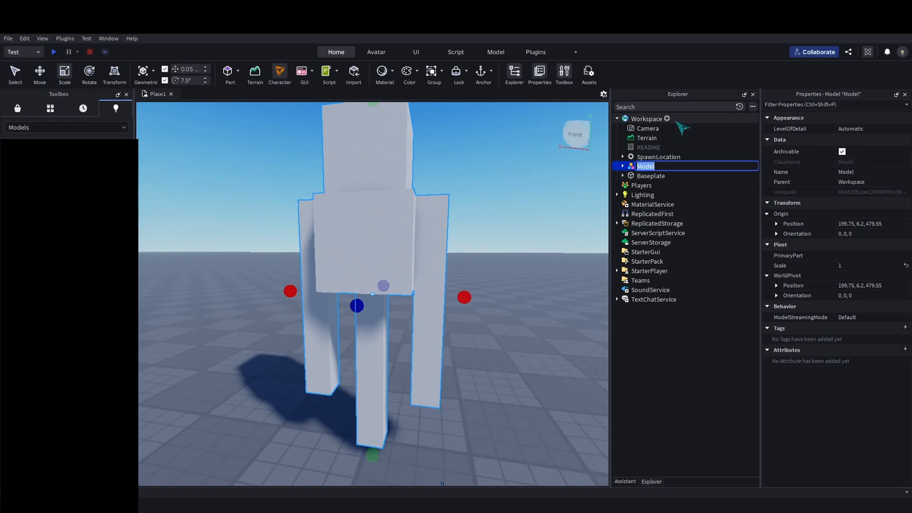
{"action": "key", "text": "Return"}
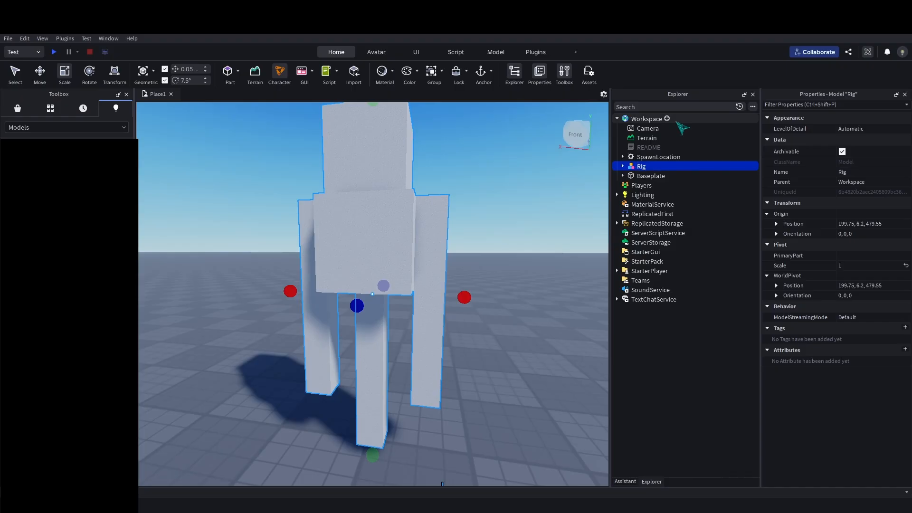
Filter the object hierarchy for welds and delete every Weld inside the Rig's parts.
{"action": "left_click", "coordinate": [624, 166]}
{"action": "left_click", "coordinate": [646, 176]}
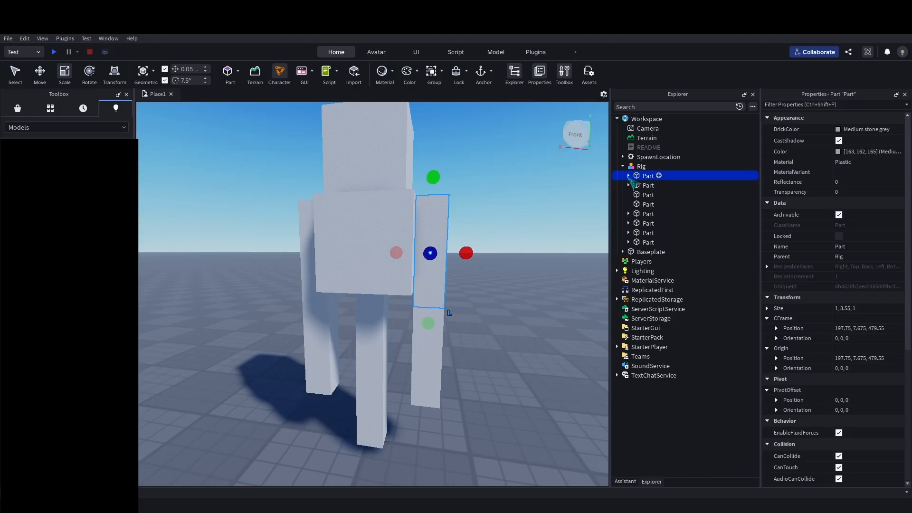
{"action": "left_click", "coordinate": [634, 105]}
{"action": "type", "text": "wl"}
{"action": "key", "text": "BackSpace"}
{"action": "left_click", "coordinate": [656, 263]}
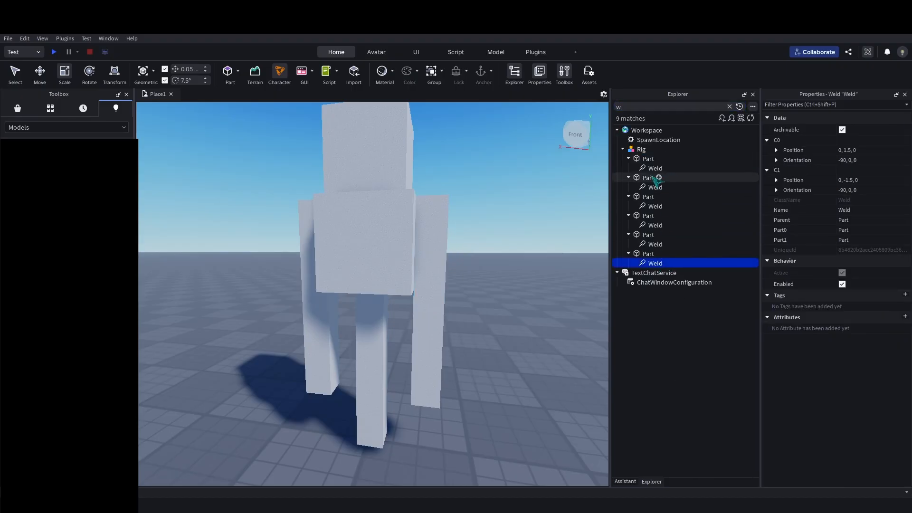
{"action": "left_click", "coordinate": [655, 168], "text": "shift"}
{"action": "key", "text": "Delete"}
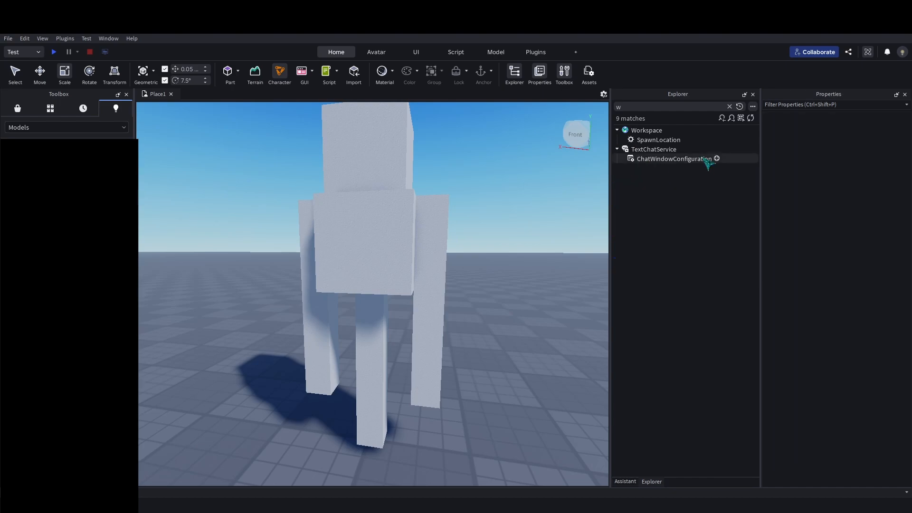
Clear the hierarchy filter and rename the first upper arm block in the Rig to LeftUpperArm.
{"action": "left_click", "coordinate": [729, 106]}
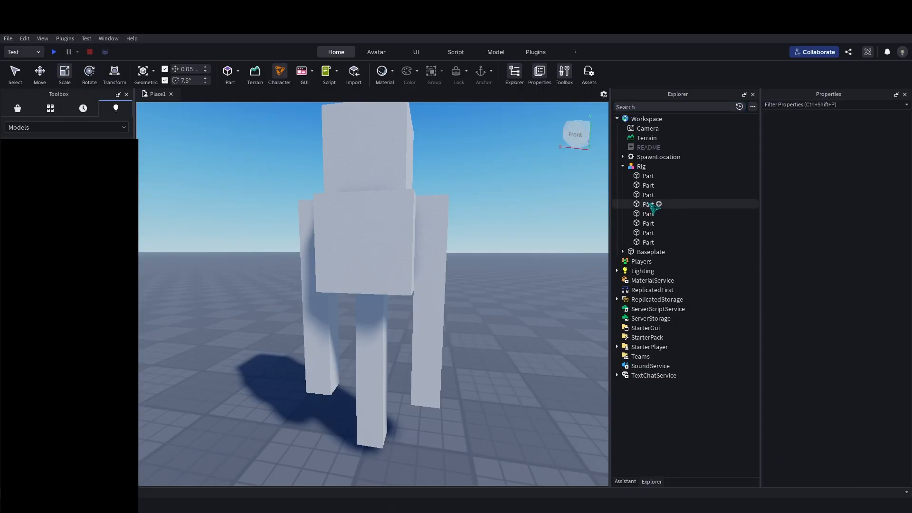
{"action": "left_click", "coordinate": [645, 176]}
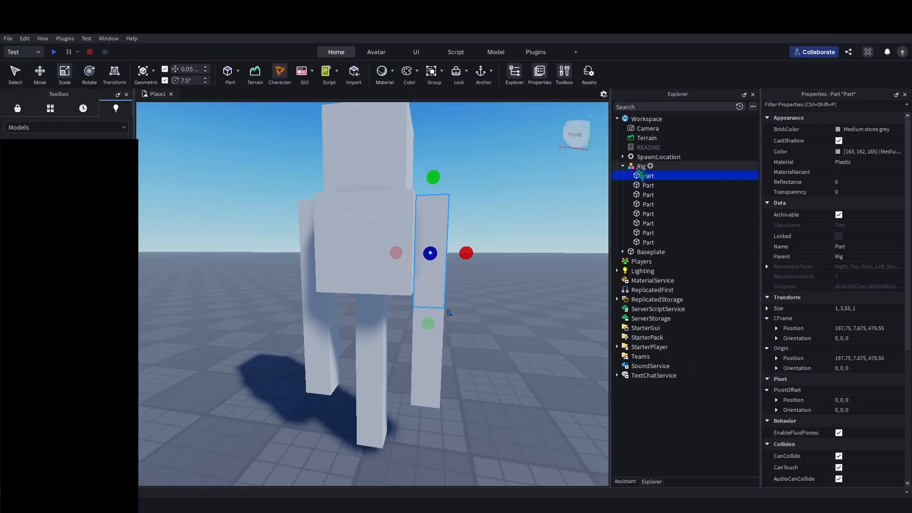
{"action": "key", "text": "F2"}
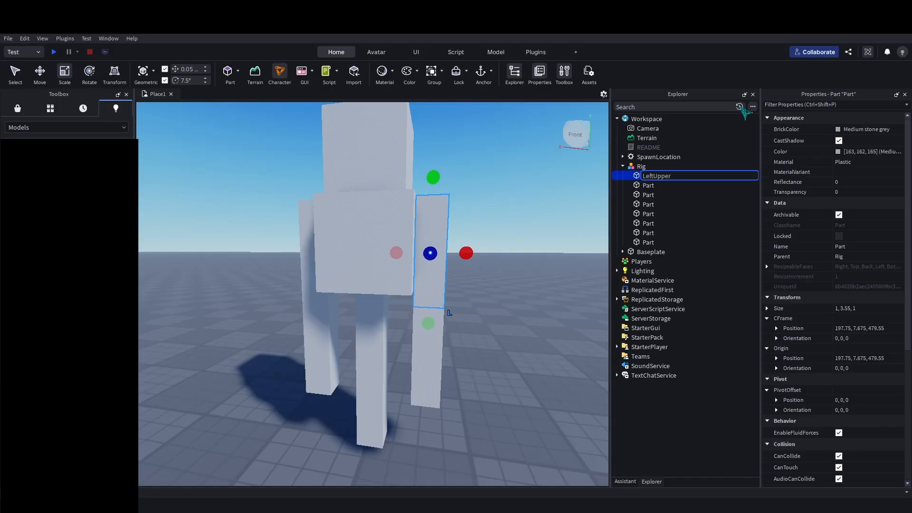
{"action": "key", "text": "Return"}
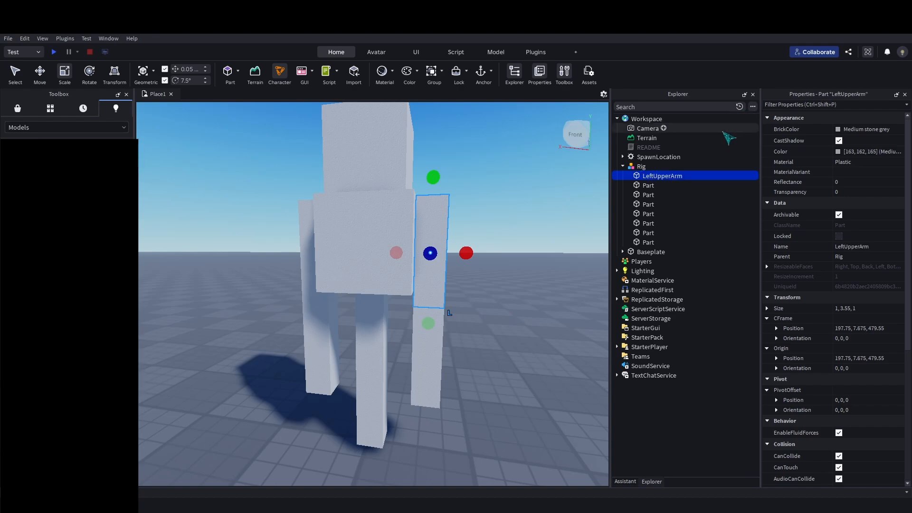
Find the block directly below LeftUpperArm among the Rig's parts and rename it LeftLowerArm.
{"action": "left_click", "coordinate": [650, 186]}
{"action": "left_click", "coordinate": [652, 195]}
{"action": "left_click", "coordinate": [652, 205]}
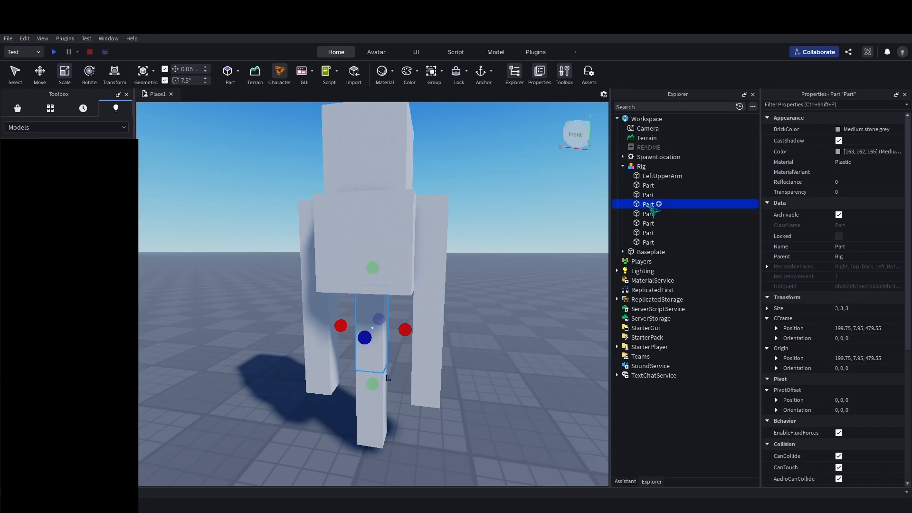
{"action": "left_click", "coordinate": [652, 215]}
{"action": "left_click", "coordinate": [652, 233]}
{"action": "left_click", "coordinate": [650, 224]}
{"action": "left_click", "coordinate": [649, 215]}
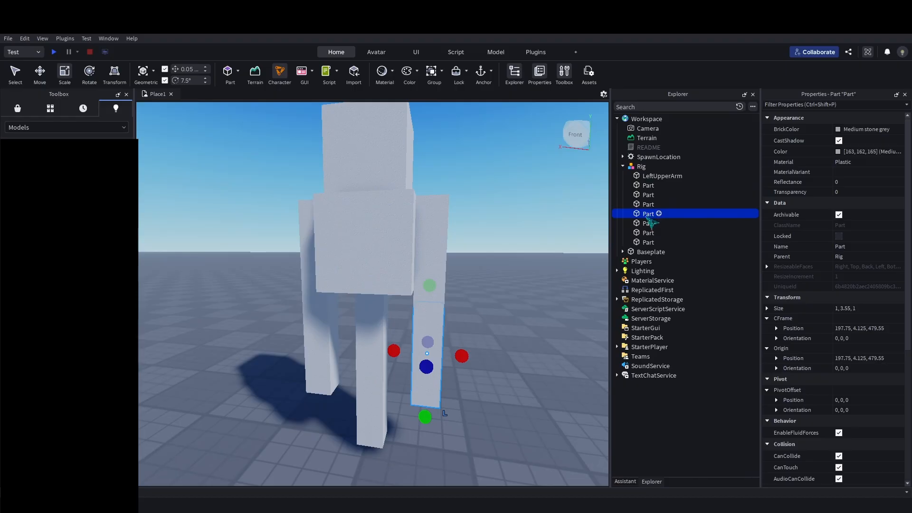
{"action": "key", "text": "F2"}
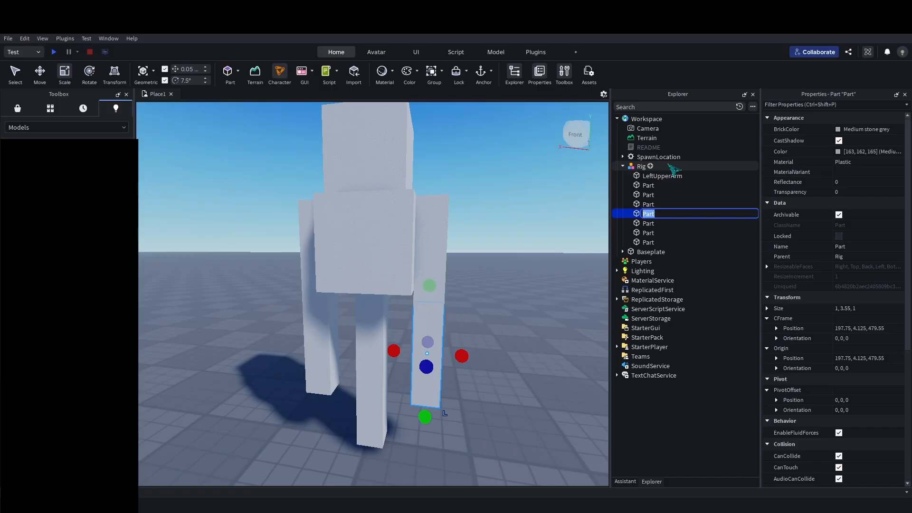
{"action": "type", "text": "werArm"}
{"action": "key", "text": "Return"}
Rename the lower arm block on the opposite side of the body to RightLowerArm.
{"action": "left_click", "coordinate": [666, 223]}
{"action": "key", "text": "F2"}
{"action": "type", "text": "R"}
{"action": "key", "text": "Tab"}
{"action": "key", "text": "BackSpace"}
{"action": "key", "text": "Return"}
{"action": "left_click", "coordinate": [675, 224]}
{"action": "left_click", "coordinate": [857, 246]}
{"action": "type", "text": "RightLowerArm"}
{"action": "key", "text": "Return"}
Rename the block above RightLowerArm to RightUpperArm.
{"action": "left_click", "coordinate": [664, 233]}
{"action": "left_click", "coordinate": [850, 247]}
{"action": "type", "text": "RightUpperArm"}
{"action": "key", "text": "Return"}
Rename the two stacked leg blocks LowerLeg and UpperLeg.
{"action": "left_click", "coordinate": [652, 242]}
{"action": "left_click", "coordinate": [856, 247]}
{"action": "type", "text": "LowerLeg"}
{"action": "key", "text": "Return"}
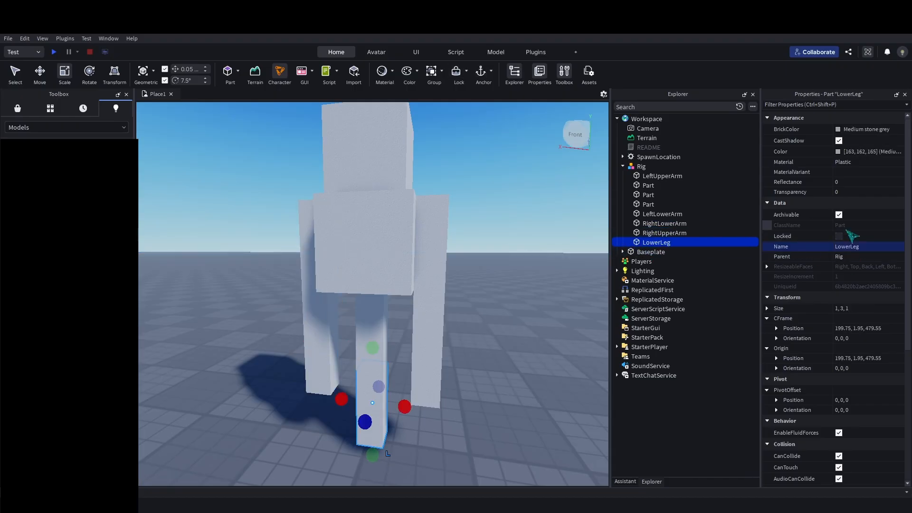
{"action": "left_click", "coordinate": [649, 204]}
{"action": "left_click", "coordinate": [841, 246]}
{"action": "type", "text": "UpperLeg"}
{"action": "key", "text": "Return"}
Rename the large body block Torso and the block on top of it Head.
{"action": "left_click", "coordinate": [651, 195]}
{"action": "left_click", "coordinate": [857, 247]}
{"action": "type", "text": "Torso"}
{"action": "key", "text": "Return"}
{"action": "left_click", "coordinate": [651, 186]}
{"action": "left_click", "coordinate": [860, 246]}
{"action": "type", "text": "Head"}
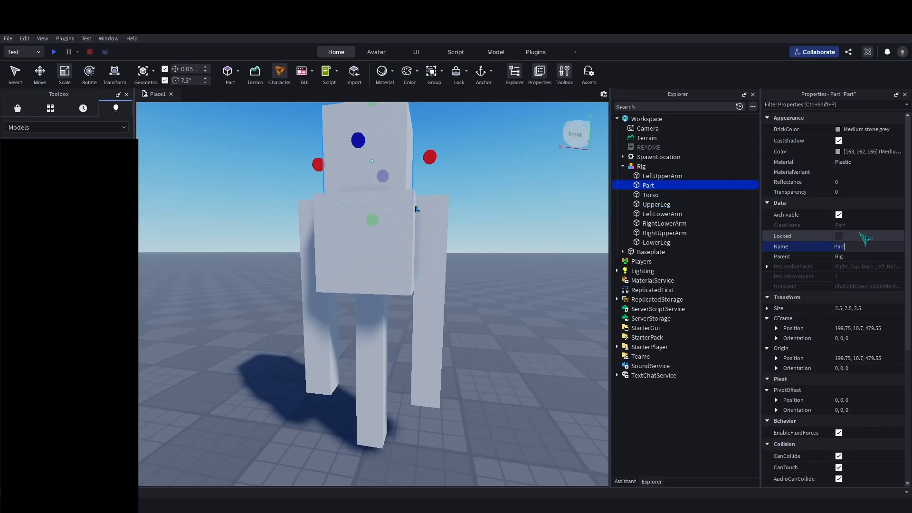
{"action": "key", "text": "Return"}
Move the whole Rig model to another spot on the baseplate and focus on it.
{"action": "left_click_drag", "start_coordinate": [664, 214], "coordinate": [662, 187]}
{"action": "left_click", "coordinate": [659, 176]}
{"action": "right_click_drag", "start_coordinate": [464, 176], "coordinate": [463, 186]}
{"action": "left_click", "coordinate": [372, 167]}
{"action": "scroll", "coordinate": [464, 185], "scroll_direction": "down", "scroll_amount": 4}
{"action": "left_click_drag", "start_coordinate": [357, 266], "coordinate": [358, 324]}
{"action": "key", "text": "f"}
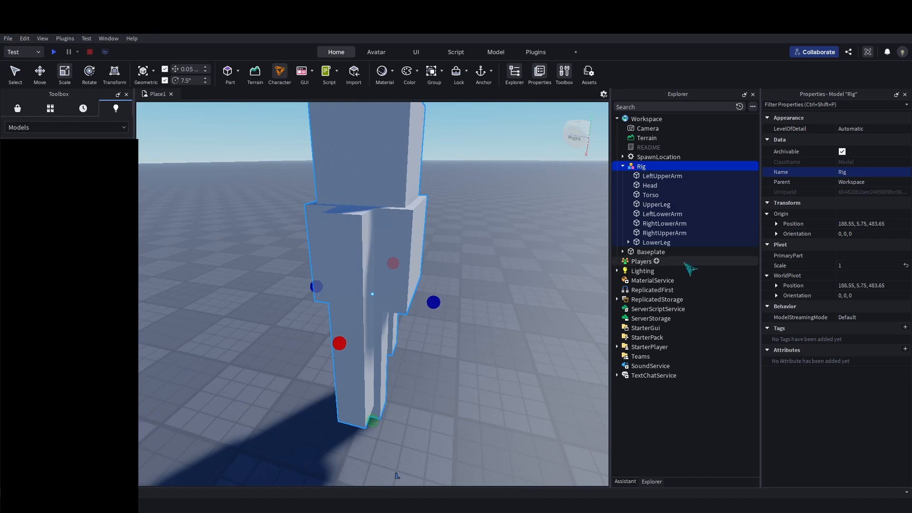
Insert a Humanoid object into the Rig model.
{"action": "key", "text": "Delete"}
{"action": "key", "text": "ctrl+z"}
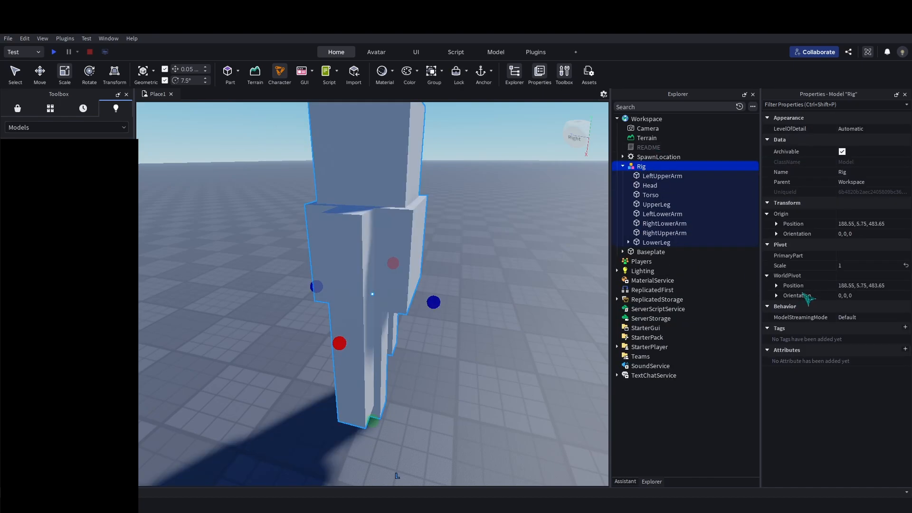
{"action": "key", "text": "ctrl+z"}
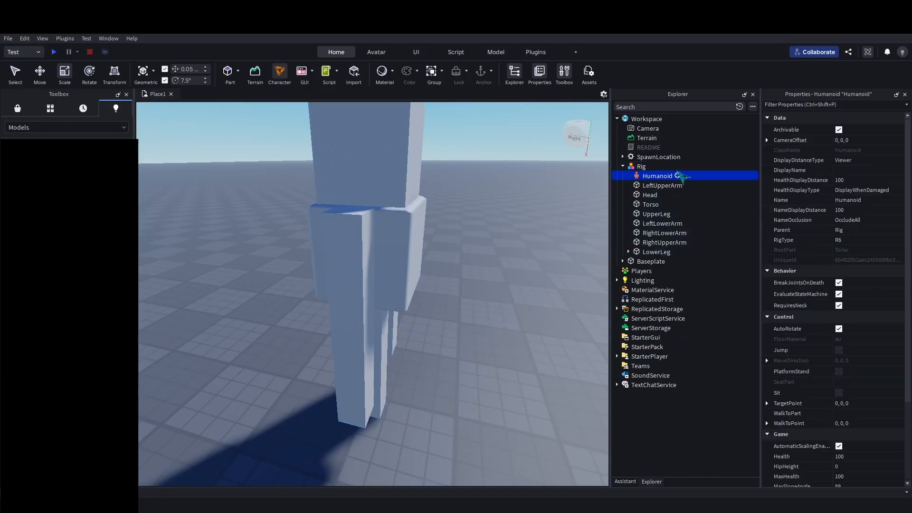
Insert an Animator into the Rig's Humanoid and review both objects.
{"action": "left_click", "coordinate": [703, 280]}
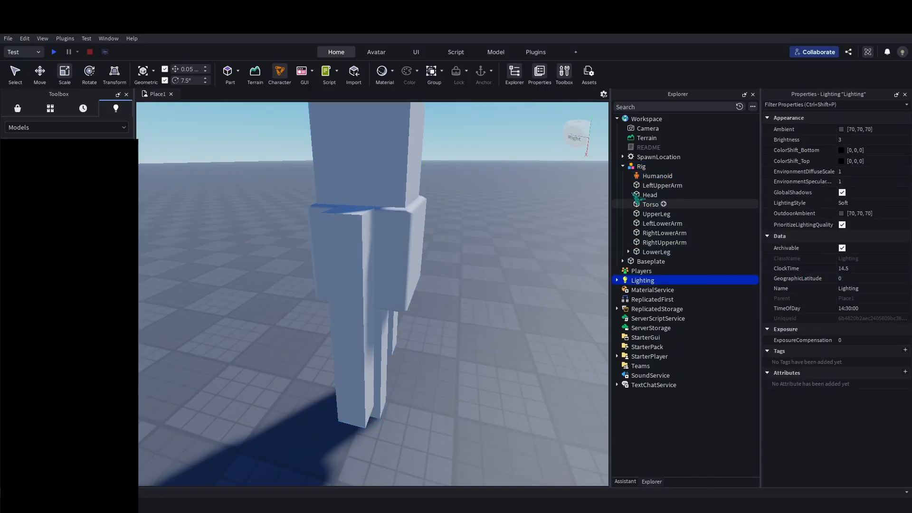
{"action": "left_click", "coordinate": [650, 177]}
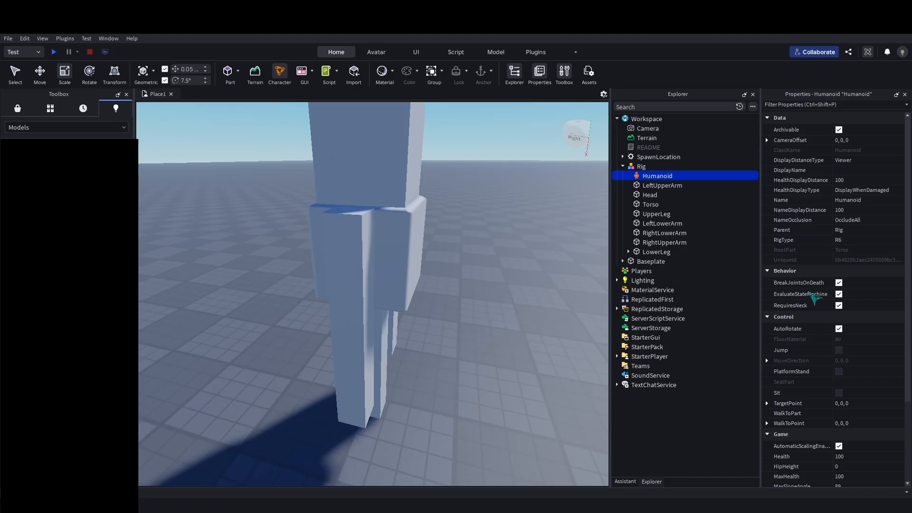
{"action": "key", "text": "ctrl+z"}
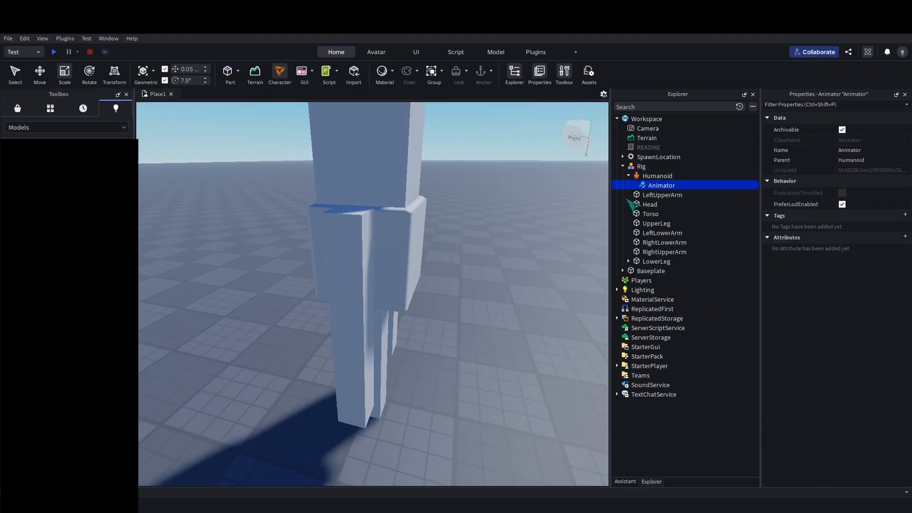
{"action": "mouse_move", "coordinate": [534, 198]}
{"action": "right_mouse_down"}
{"action": "mouse_move", "coordinate": [523, 195]}
{"action": "mouse_move", "coordinate": [536, 190]}
{"action": "right_mouse_up"}
{"action": "scroll", "coordinate": [523, 195], "scroll_direction": "down", "scroll_amount": 5}
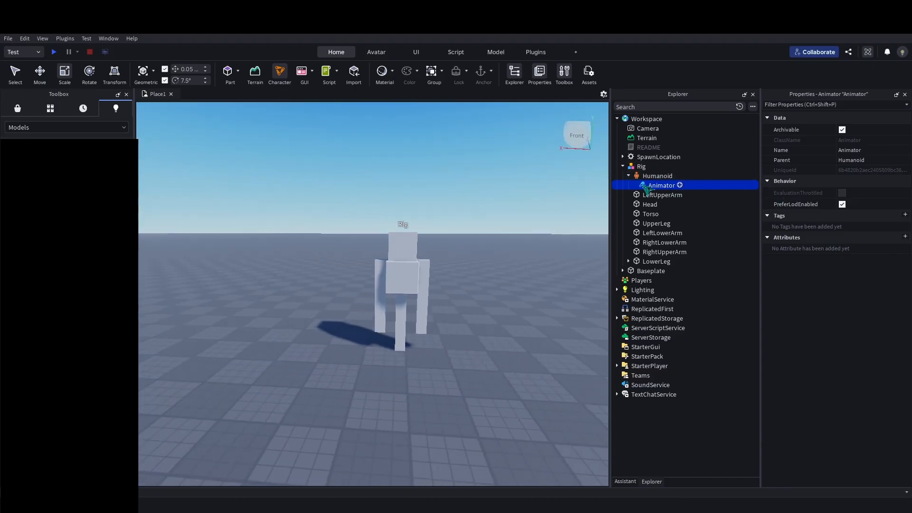
{"action": "left_click", "coordinate": [658, 176]}
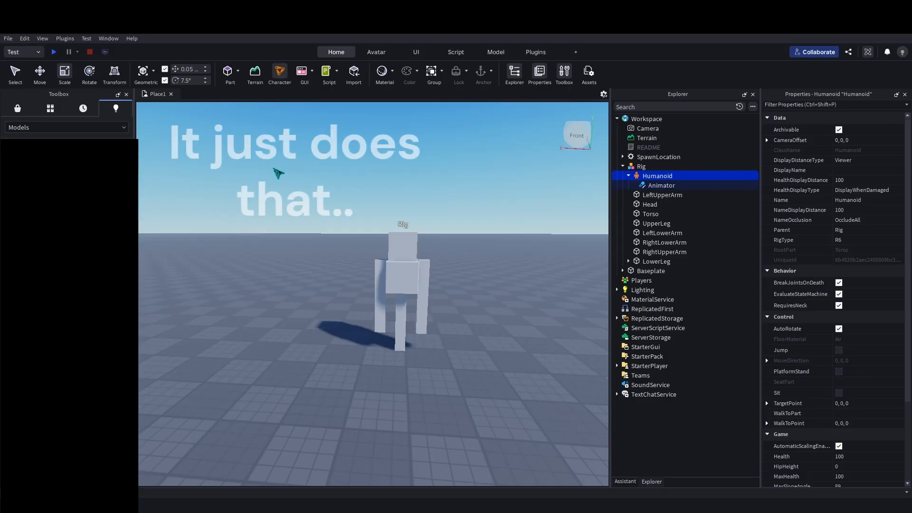
{"action": "left_click", "coordinate": [505, 131]}
{"action": "left_click", "coordinate": [659, 186]}
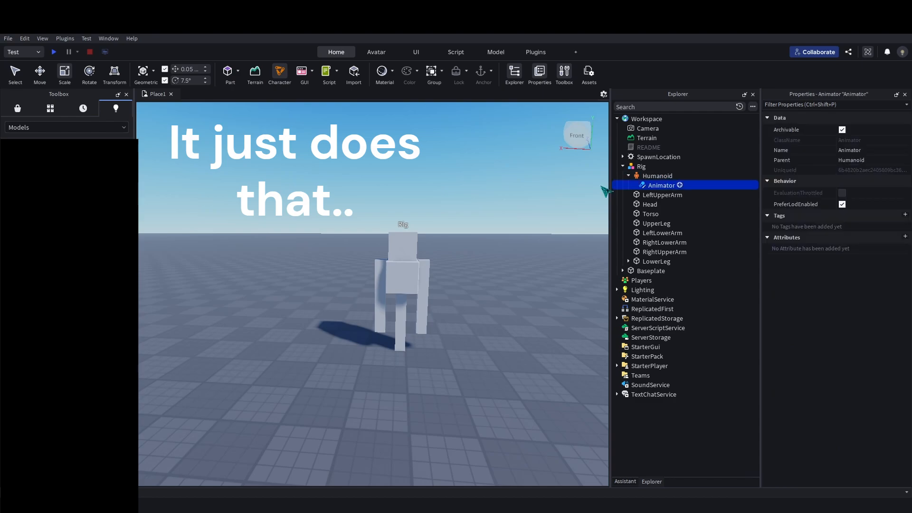
{"action": "right_click_drag", "start_coordinate": [473, 190], "coordinate": [473, 190]}
{"action": "key", "text": "a"}
{"action": "left_click", "coordinate": [418, 275]}
{"action": "key", "text": "f"}
{"action": "right_click_drag", "start_coordinate": [464, 252], "coordinate": [472, 220]}
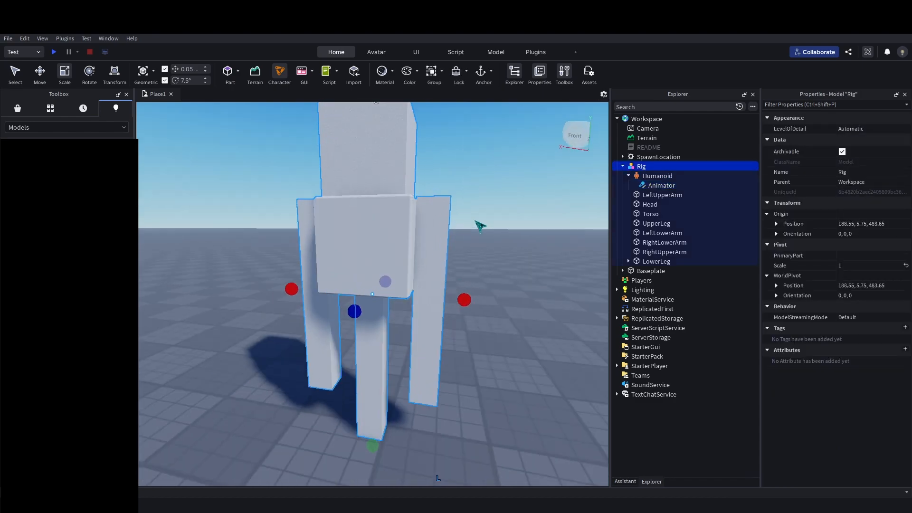
{"action": "left_click", "coordinate": [535, 52]}
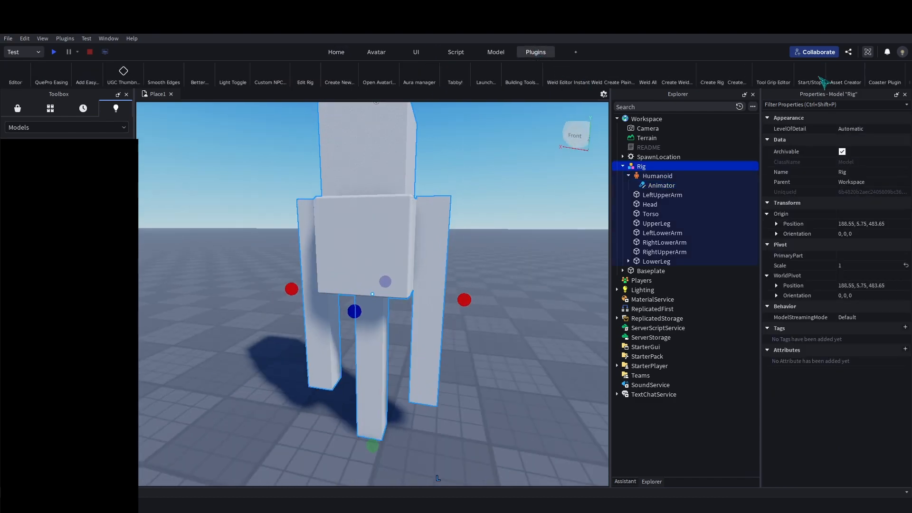
{"action": "scroll", "coordinate": [716, 81], "scroll_direction": "down", "scroll_amount": 10}
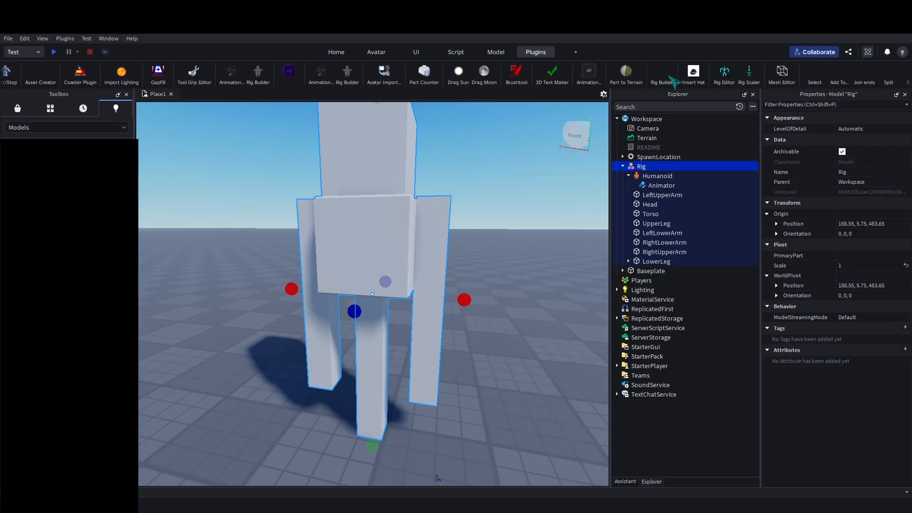
{"action": "left_click", "coordinate": [484, 73]}
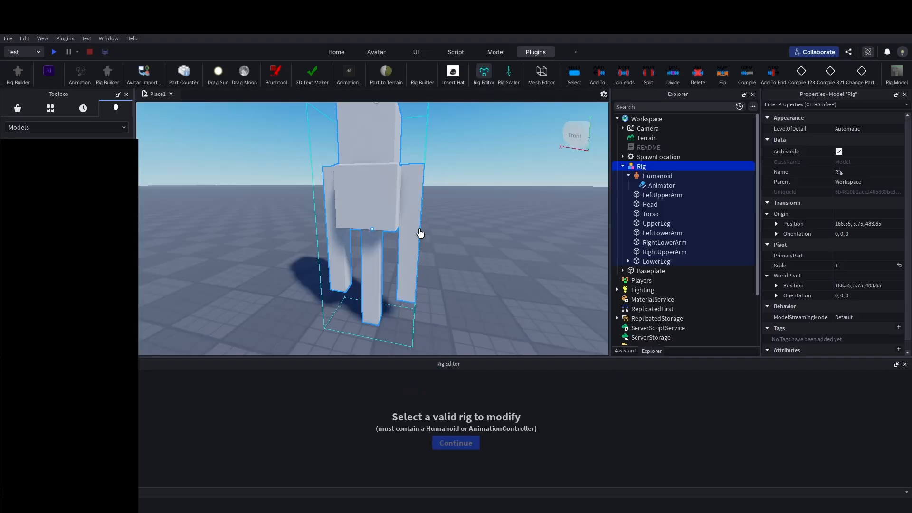
{"action": "right_click_drag", "start_coordinate": [430, 223], "coordinate": [454, 223]}
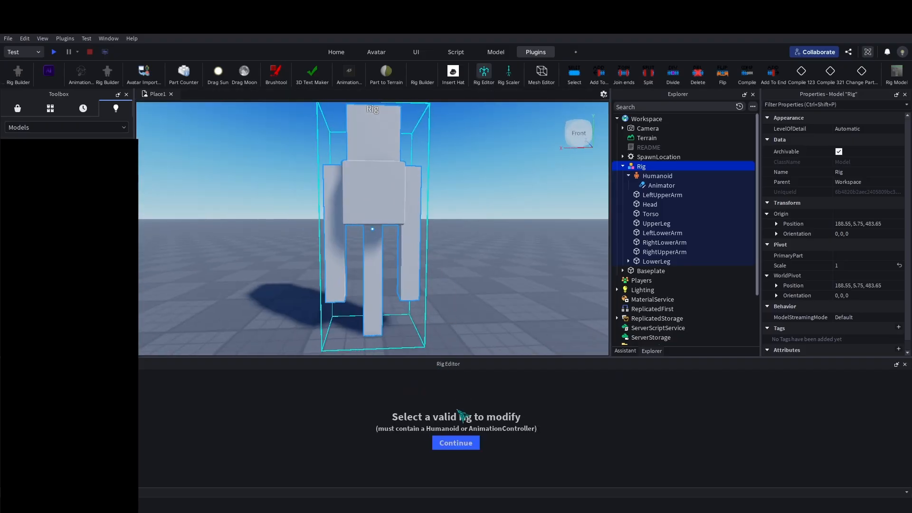
{"action": "left_click", "coordinate": [466, 447]}
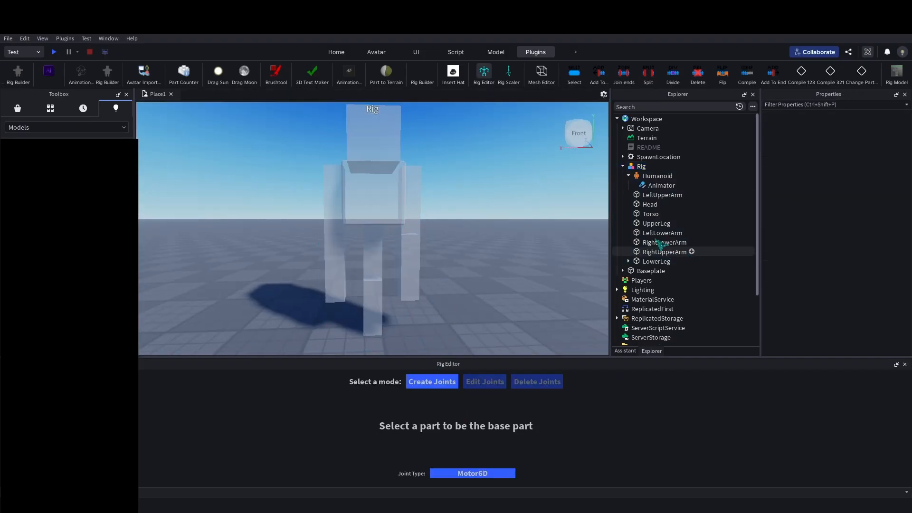
{"action": "left_click", "coordinate": [486, 72]}
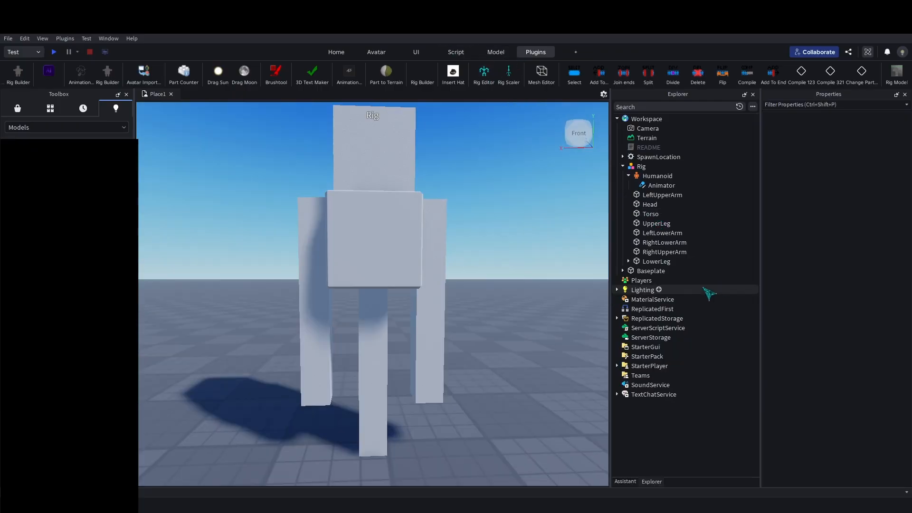
Duplicate the Torso inside the Rig and rename the copy HumanoidRootPart.
{"action": "left_click", "coordinate": [655, 215]}
{"action": "key", "text": "ctrl+d"}
{"action": "left_click", "coordinate": [651, 225]}
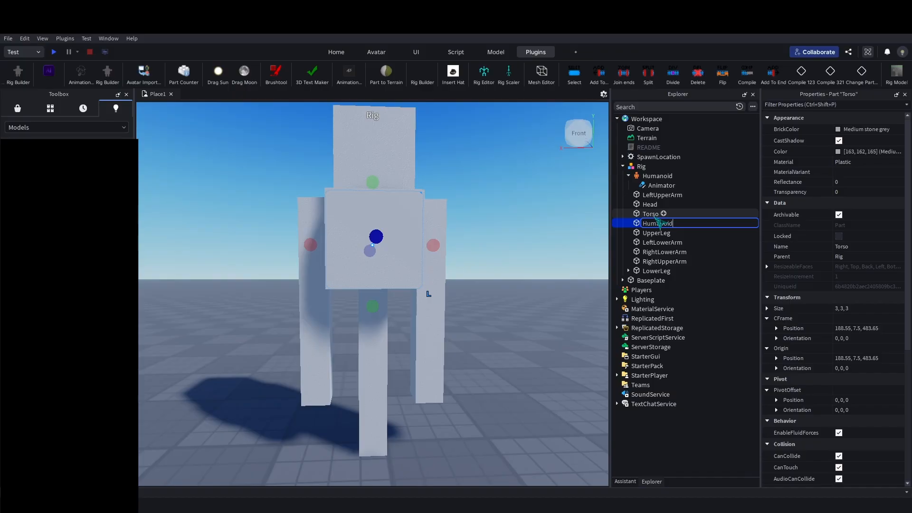
{"action": "type", "text": "HumanoidRootPart"}
{"action": "key", "text": "Return"}
Set the HumanoidRootPart's size to 1, 1, 1 and its transparency to 1.
{"action": "left_click", "coordinate": [853, 308]}
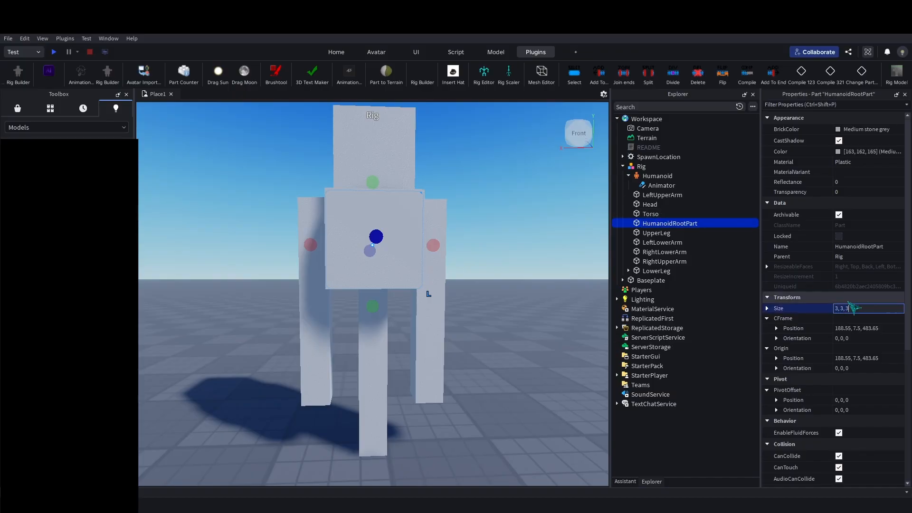
{"action": "type", "text": "1"}
{"action": "key", "text": "Return"}
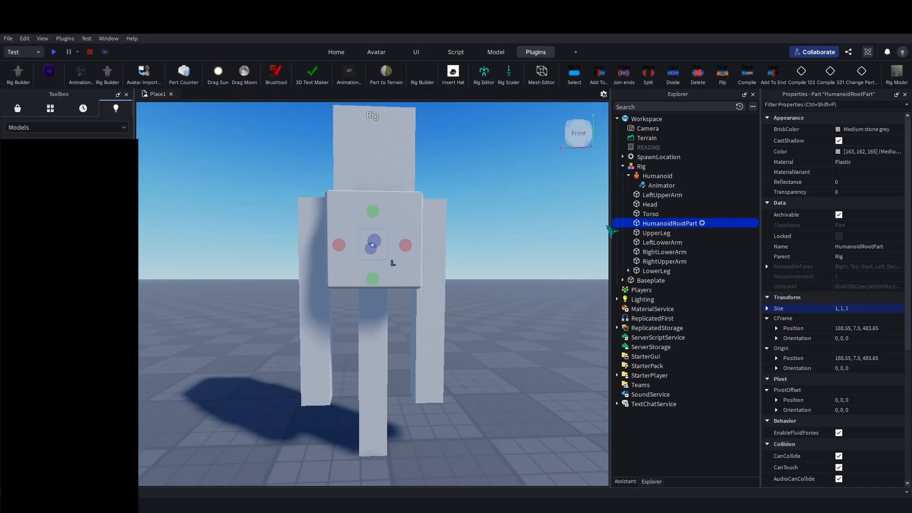
{"action": "left_click", "coordinate": [842, 193]}
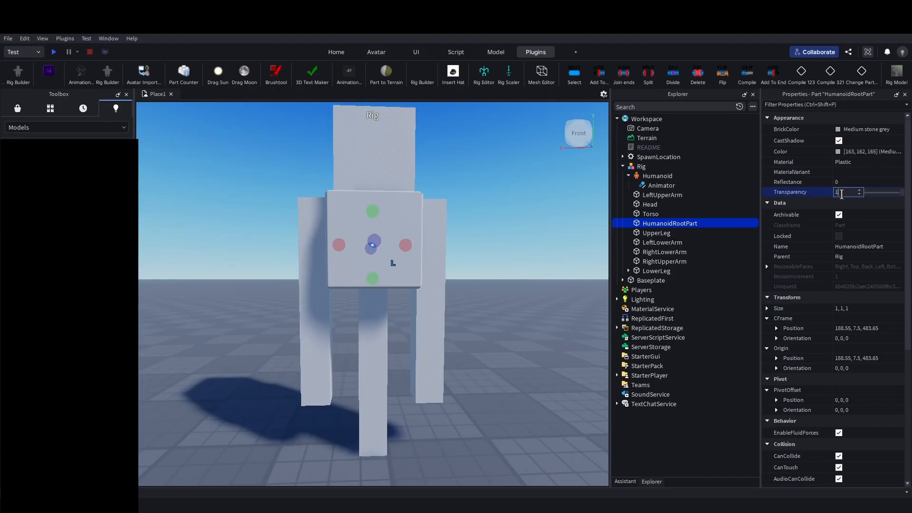
Assign HumanoidRootPart as the Rig model's PrimaryPart.
{"action": "left_click", "coordinate": [650, 167]}
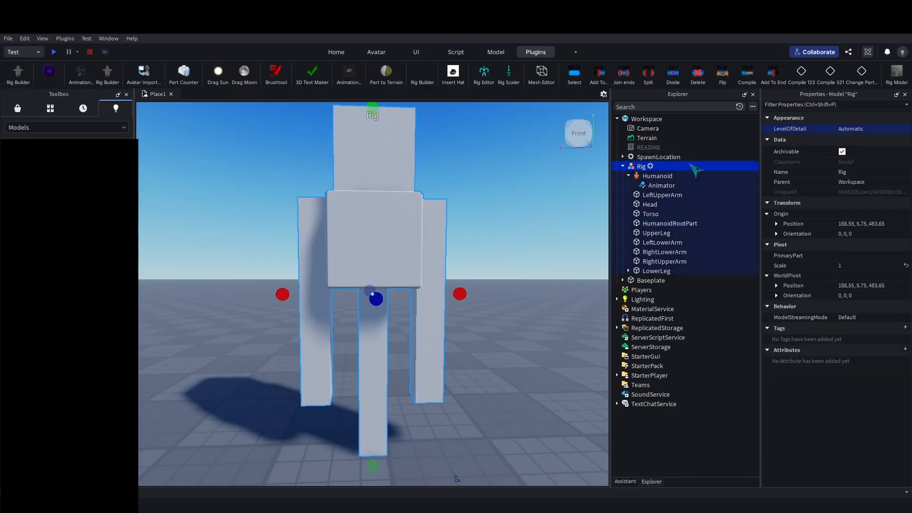
{"action": "left_click", "coordinate": [851, 255]}
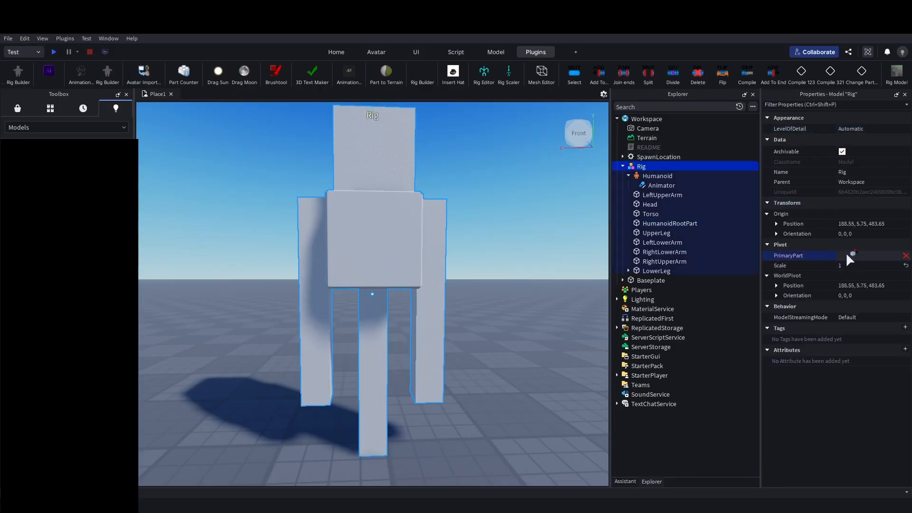
{"action": "left_click", "coordinate": [680, 226]}
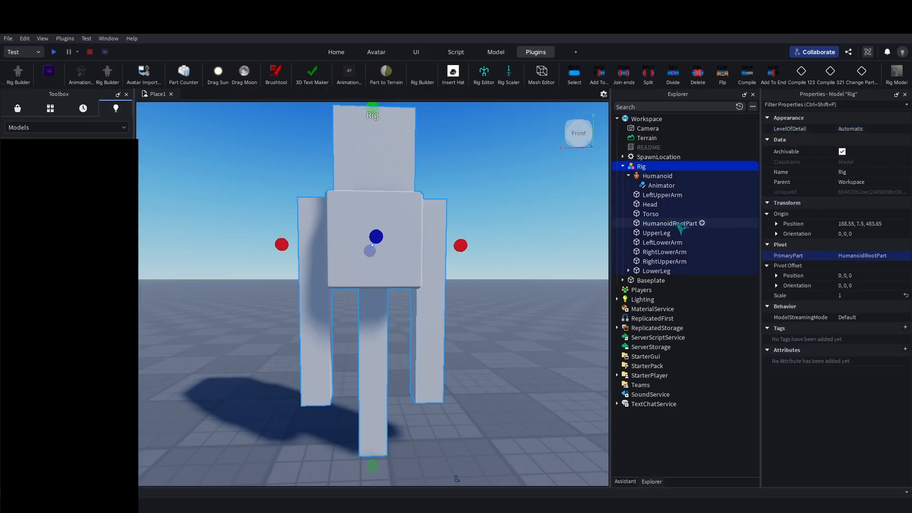
Load the Rig into Rig Editor and create a Motor6D joint from HumanoidRootPart to Torso.
{"action": "left_click", "coordinate": [484, 74]}
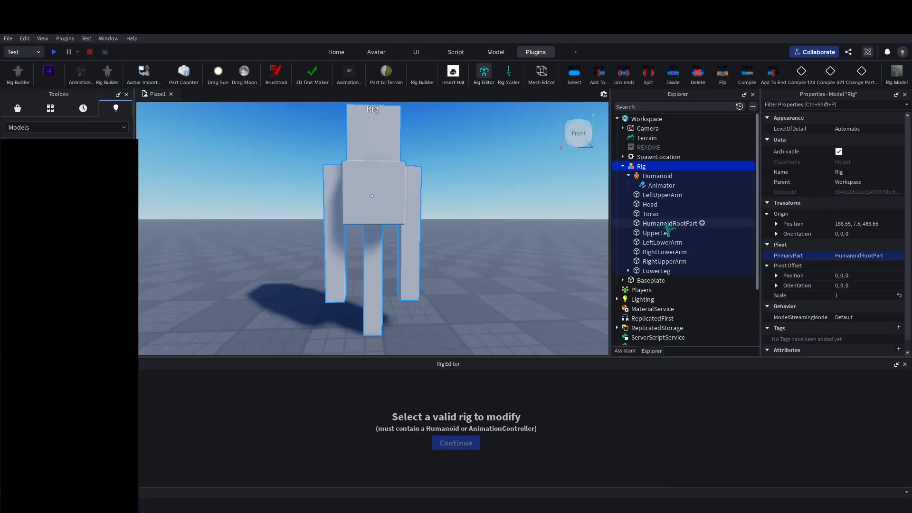
{"action": "key", "text": "Escape"}
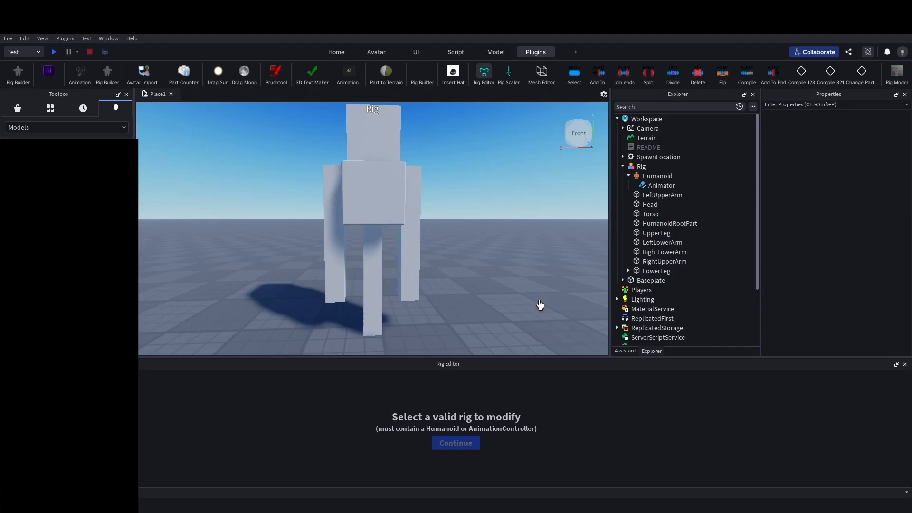
{"action": "left_click", "coordinate": [395, 252]}
{"action": "left_click", "coordinate": [454, 444]}
{"action": "left_click", "coordinate": [652, 225]}
{"action": "left_click", "coordinate": [652, 214]}
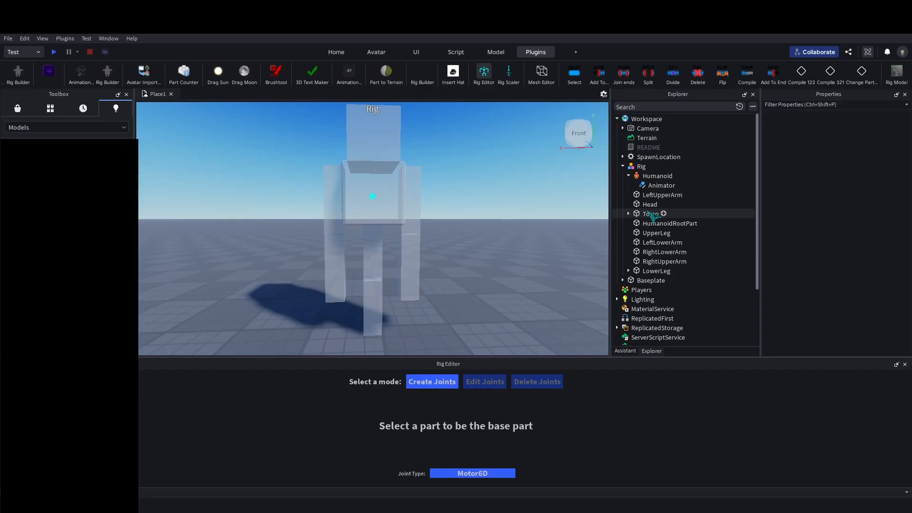
Create Motor6D joints from Torso to RightUpperArm and from Torso to LeftUpperArm.
{"action": "left_click", "coordinate": [653, 225]}
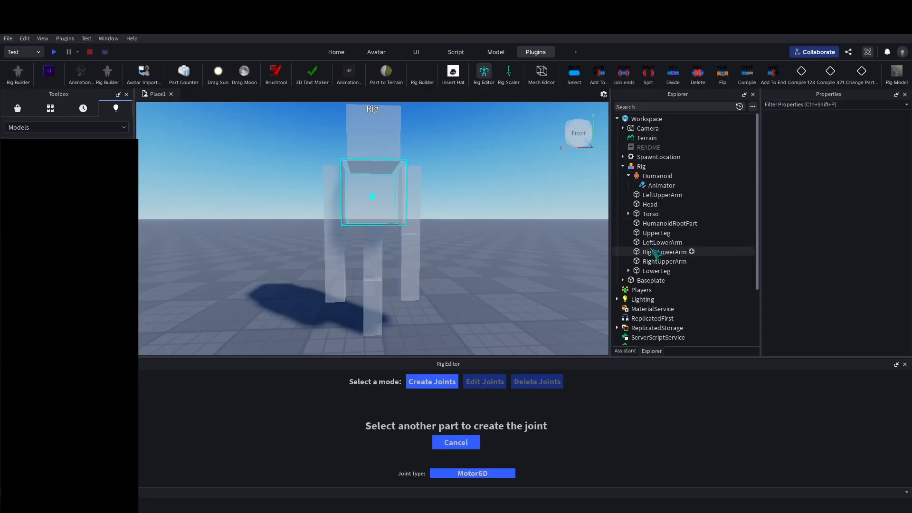
{"action": "left_click", "coordinate": [658, 262]}
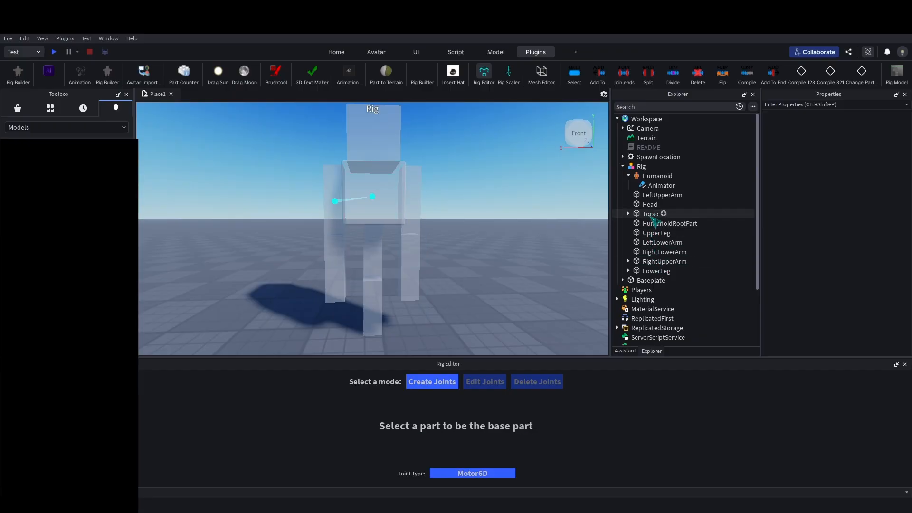
{"action": "left_click", "coordinate": [653, 213]}
{"action": "left_click", "coordinate": [657, 195]}
Create Motor6D joints from Torso to UpperLeg and from UpperLeg to LowerLeg.
{"action": "left_click", "coordinate": [652, 214]}
{"action": "left_click", "coordinate": [656, 234]}
{"action": "right_click_drag", "start_coordinate": [448, 244], "coordinate": [482, 253]}
{"action": "left_click", "coordinate": [656, 236]}
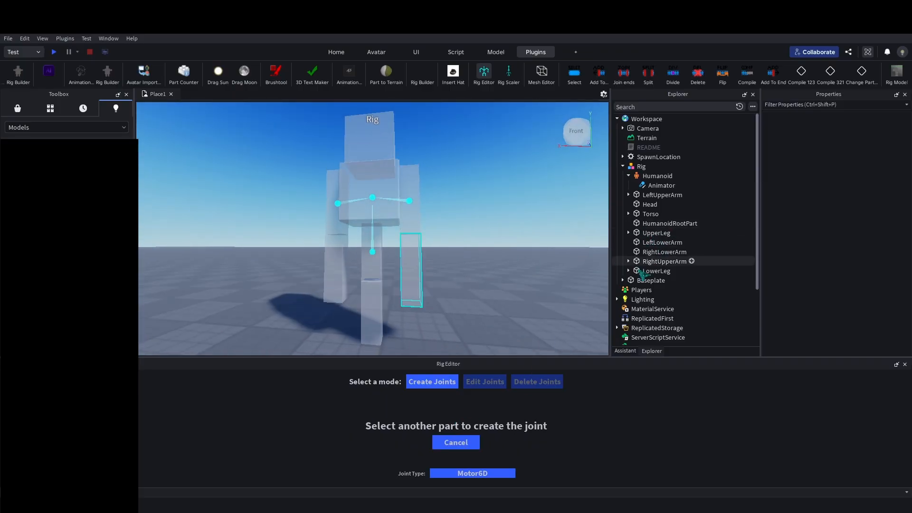
{"action": "left_click", "coordinate": [473, 442]}
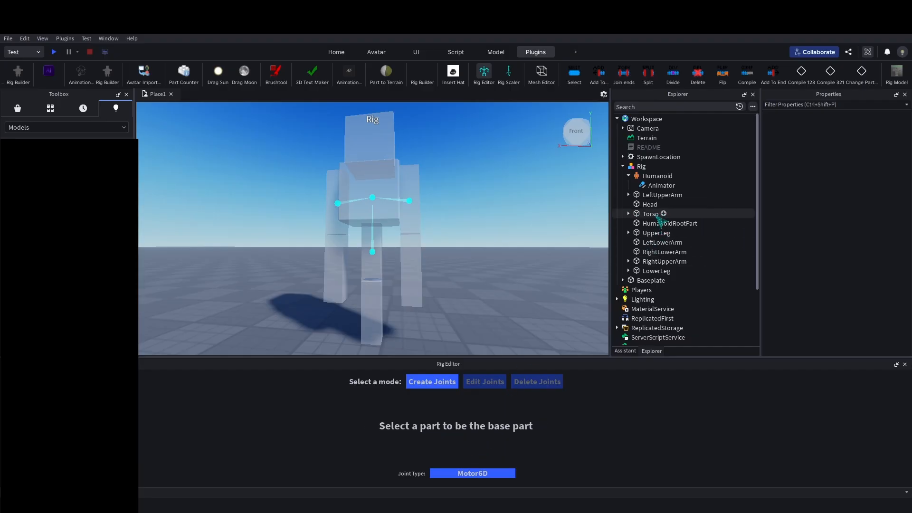
{"action": "left_click", "coordinate": [665, 233]}
{"action": "left_click", "coordinate": [658, 271]}
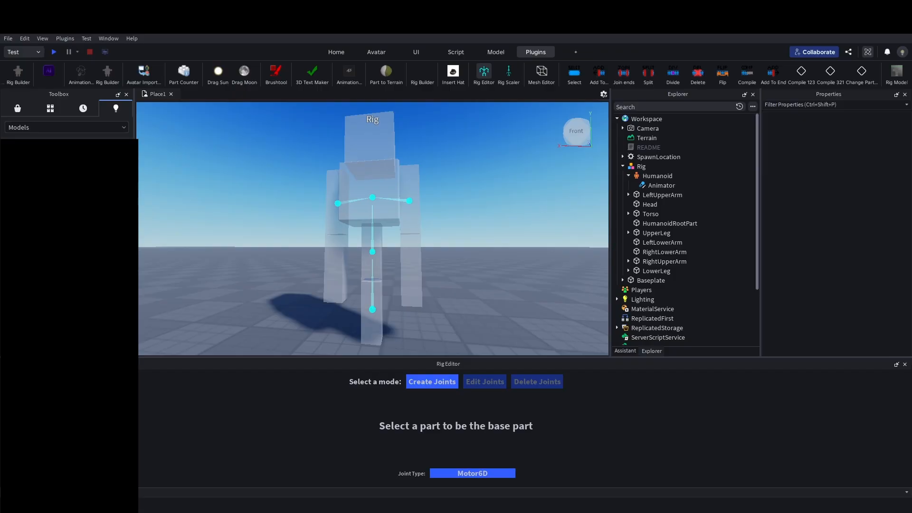
Create Motor6D joints connecting RightUpperArm to RightLowerArm and LeftUpperArm to LeftLowerArm.
{"action": "left_click", "coordinate": [483, 382]}
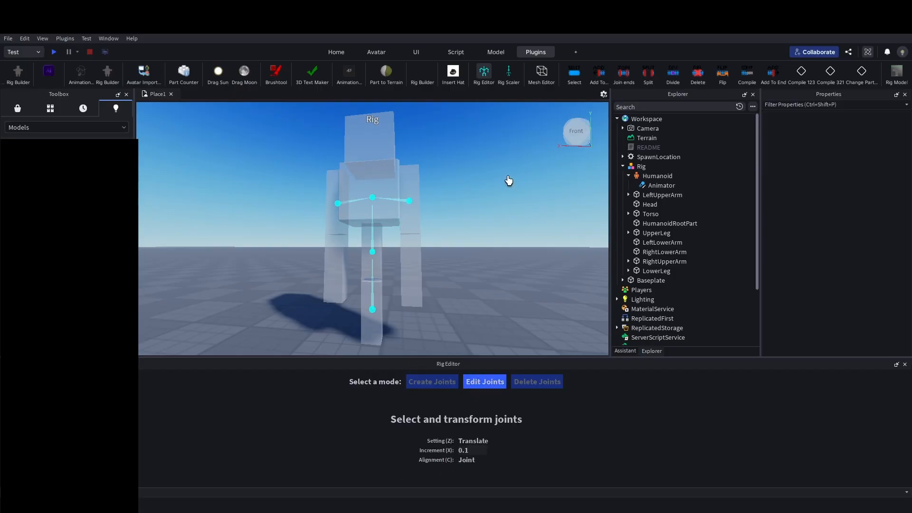
{"action": "left_click", "coordinate": [432, 382]}
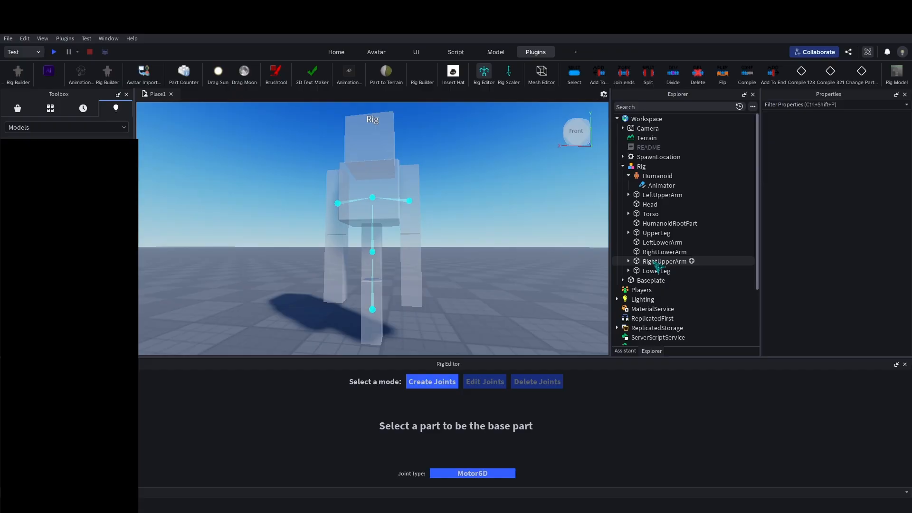
{"action": "left_click", "coordinate": [629, 214]}
{"action": "left_click", "coordinate": [629, 214]}
{"action": "left_click", "coordinate": [667, 262]}
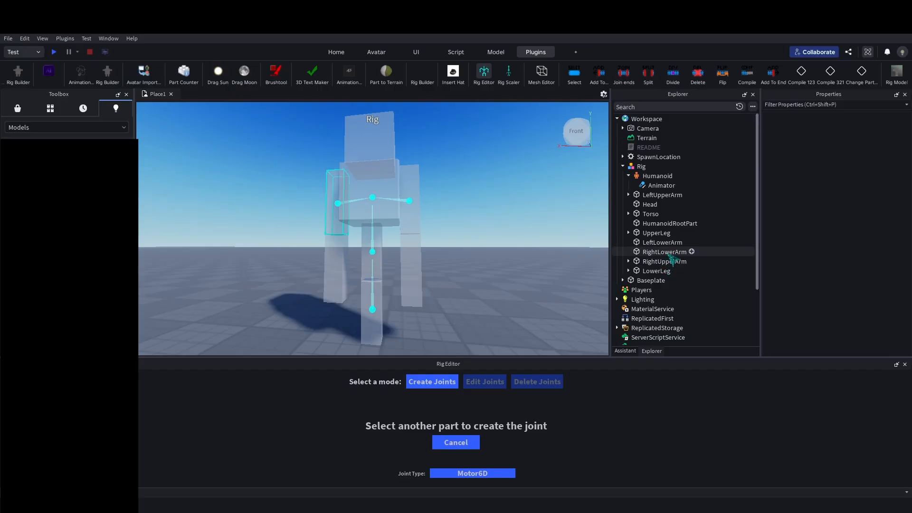
{"action": "left_click", "coordinate": [672, 254]}
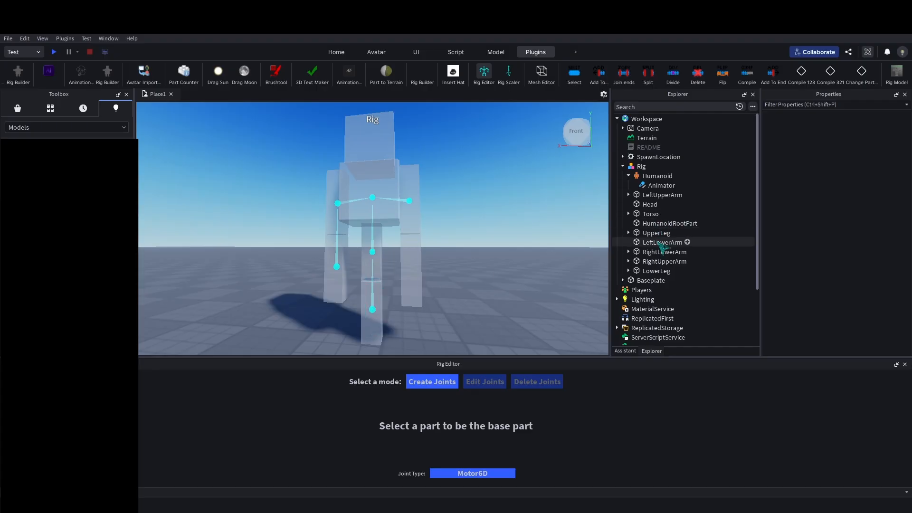
{"action": "left_click", "coordinate": [664, 196]}
{"action": "left_click", "coordinate": [662, 244]}
{"action": "right_click_drag", "start_coordinate": [519, 226], "coordinate": [521, 227]}
Create a Motor6D joint with Torso as the base part and Head as the attached part.
{"action": "left_click", "coordinate": [482, 385]}
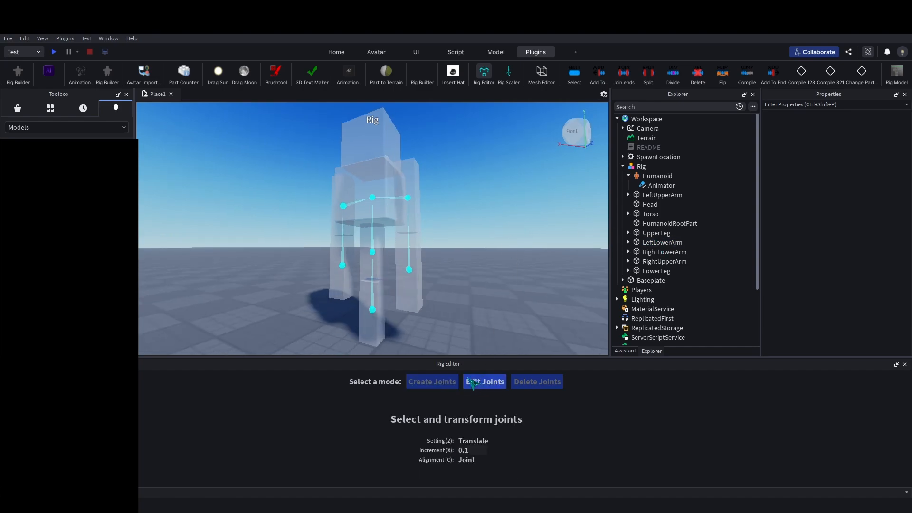
{"action": "left_click", "coordinate": [432, 382]}
{"action": "left_click", "coordinate": [655, 213]}
{"action": "left_click", "coordinate": [654, 204]}
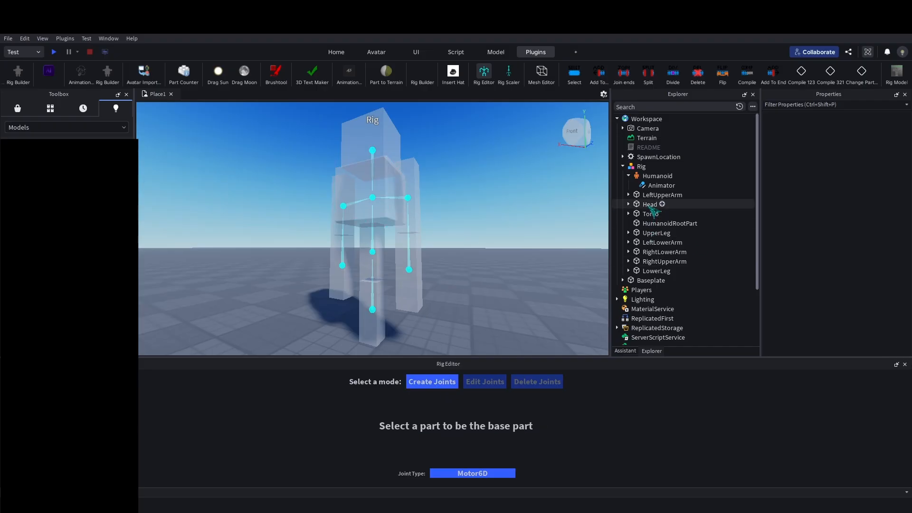
Switch to joint editing with a 0.025 translate increment and raise the LeftLowerArm joint to the elbow seam.
{"action": "left_click", "coordinate": [483, 382]}
{"action": "left_click", "coordinate": [410, 271]}
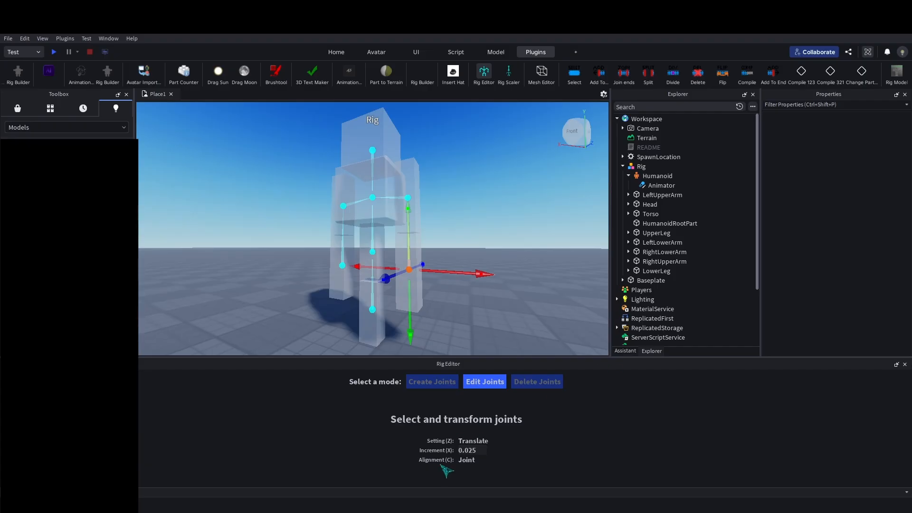
{"action": "scroll", "coordinate": [431, 326], "scroll_direction": "up", "scroll_amount": 2}
{"action": "scroll", "coordinate": [432, 326], "scroll_direction": "down", "scroll_amount": 4}
{"action": "scroll", "coordinate": [430, 321], "scroll_direction": "up", "scroll_amount": 8}
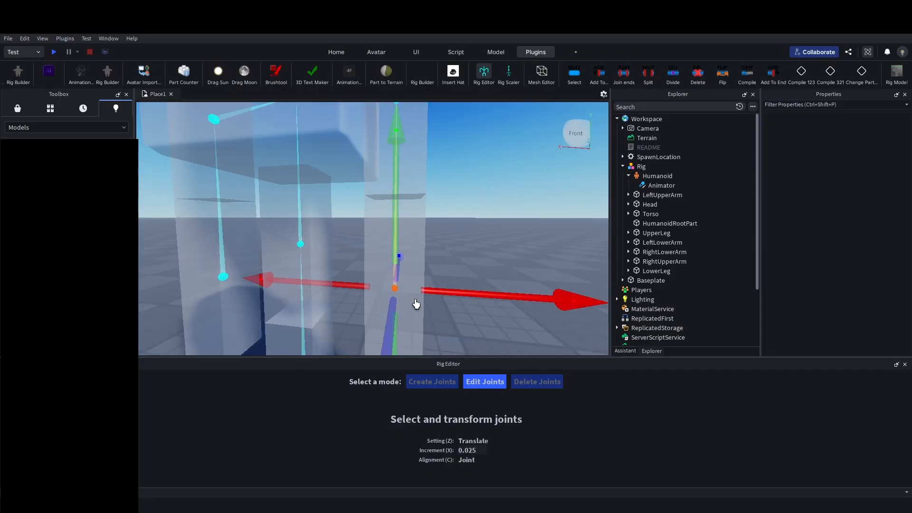
{"action": "left_click_drag", "start_coordinate": [395, 242], "coordinate": [395, 141]}
{"action": "scroll", "coordinate": [430, 172], "scroll_direction": "down", "scroll_amount": 8}
{"action": "scroll", "coordinate": [430, 173], "scroll_direction": "up", "scroll_amount": 8}
{"action": "scroll", "coordinate": [430, 169], "scroll_direction": "down", "scroll_amount": 3}
Raise the LeftUpperArm joint toward the shoulder at a 1.0 increment and shift it inward toward the torso at a 0.025 increment.
{"action": "left_click", "coordinate": [478, 205]}
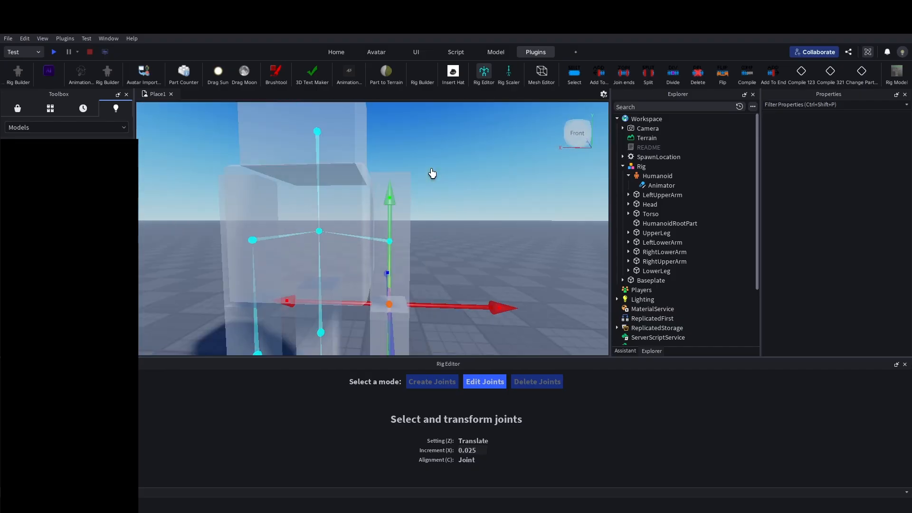
{"action": "left_click", "coordinate": [390, 242]}
{"action": "left_click_drag", "start_coordinate": [396, 184], "coordinate": [393, 140]}
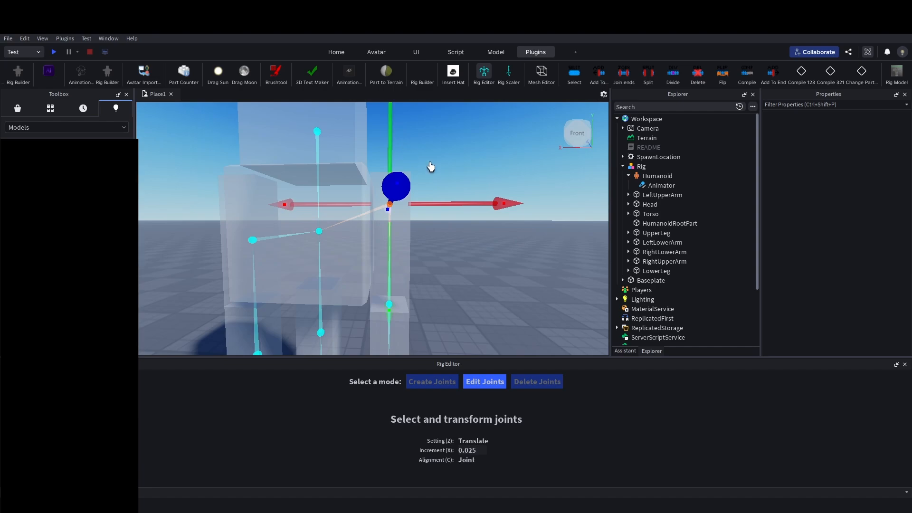
{"action": "right_click_drag", "start_coordinate": [430, 166], "coordinate": [433, 169]}
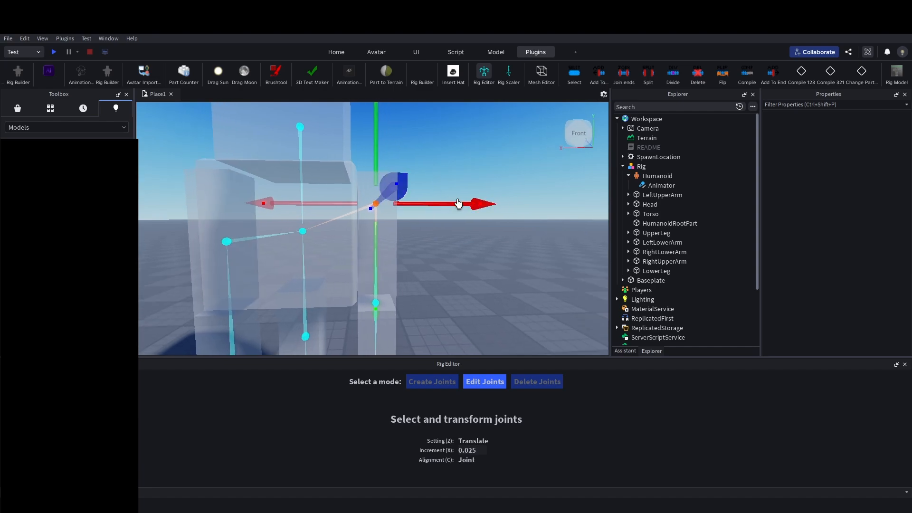
{"action": "key", "text": "ctrl+z"}
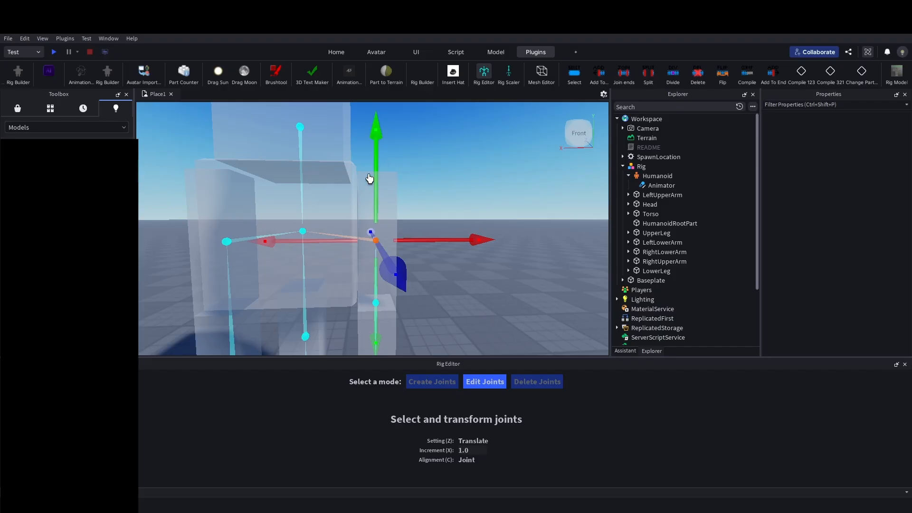
{"action": "left_click_drag", "start_coordinate": [370, 179], "coordinate": [374, 148]}
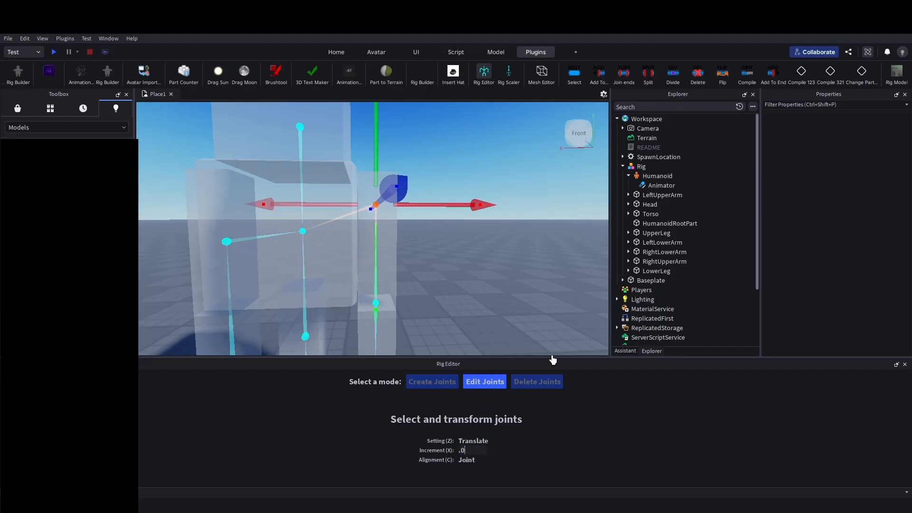
{"action": "right_click_drag", "start_coordinate": [454, 192], "coordinate": [466, 198]}
{"action": "scroll", "coordinate": [466, 195], "scroll_direction": "up", "scroll_amount": 2}
{"action": "right_click_drag", "start_coordinate": [321, 230], "coordinate": [289, 236]}
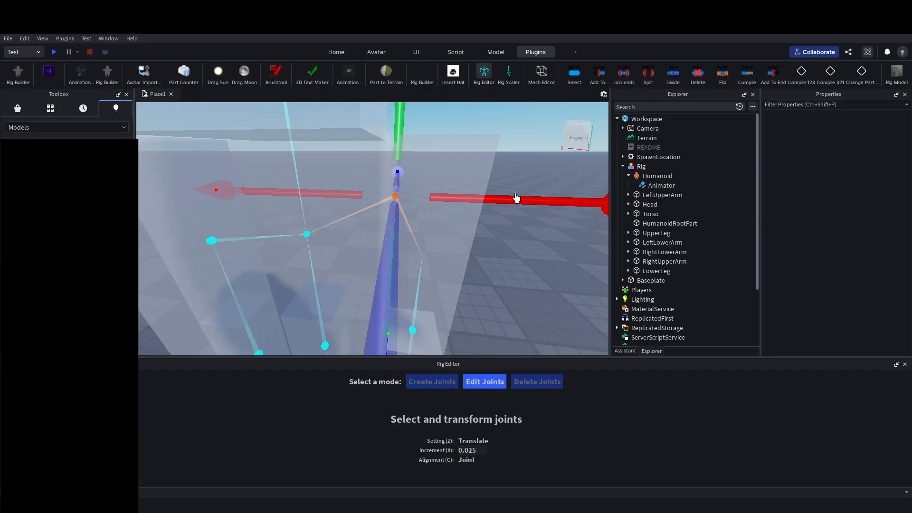
Raise the RightUpperArm joint toward the shoulder at a 1.0 increment and shift it inward toward the torso at a 0.025 increment.
{"action": "right_click_drag", "start_coordinate": [510, 179], "coordinate": [510, 179]}
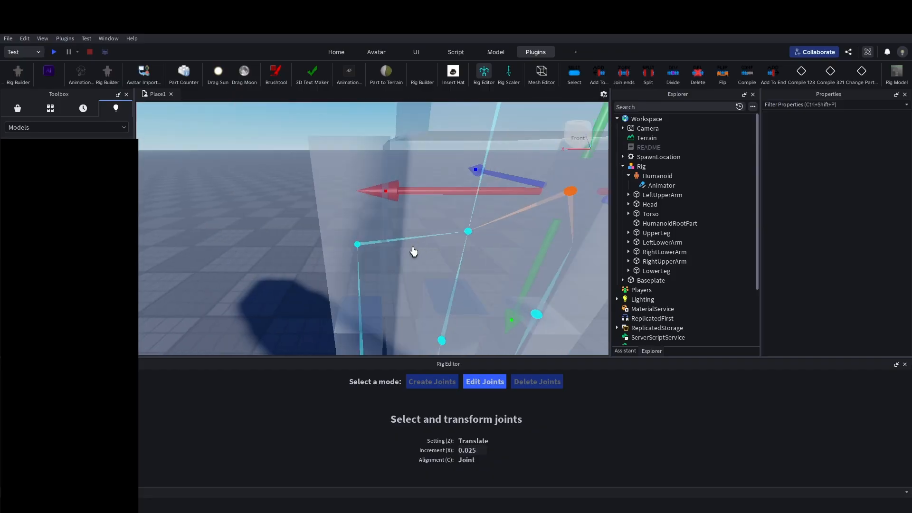
{"action": "left_click", "coordinate": [358, 246]}
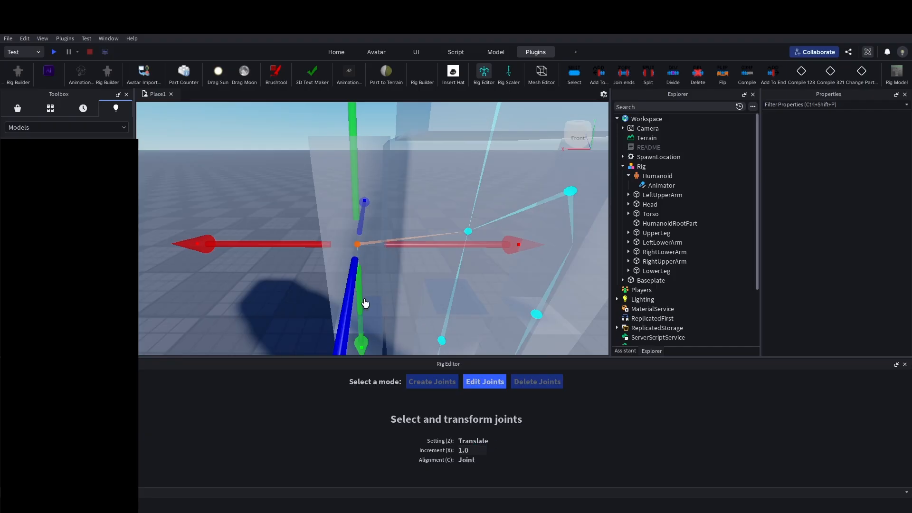
{"action": "mouse_move", "coordinate": [360, 284]}
{"action": "left_mouse_down"}
{"action": "mouse_move", "coordinate": [353, 249]}
{"action": "mouse_move", "coordinate": [350, 273]}
{"action": "left_mouse_up"}
{"action": "right_click_drag", "start_coordinate": [396, 289], "coordinate": [397, 289]}
{"action": "left_click_drag", "start_coordinate": [368, 214], "coordinate": [371, 159]}
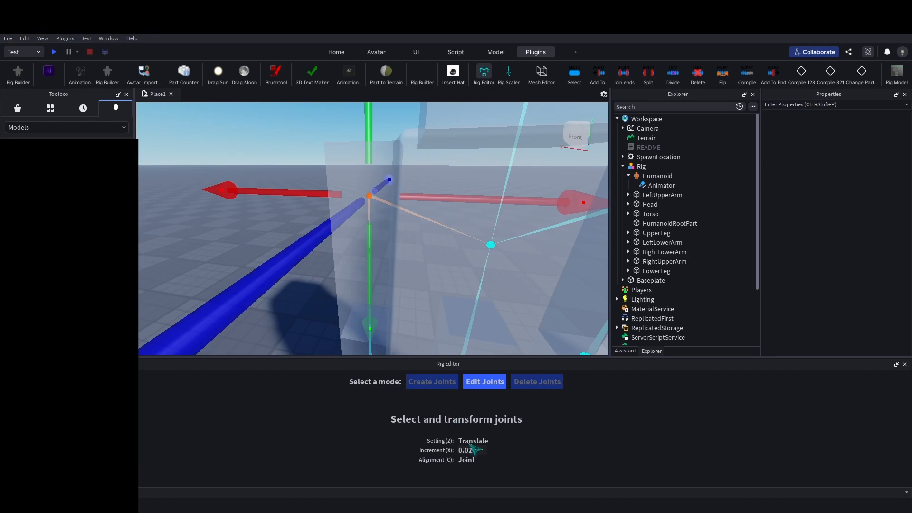
{"action": "right_click_drag", "start_coordinate": [474, 199], "coordinate": [474, 198]}
{"action": "left_click_drag", "start_coordinate": [474, 197], "coordinate": [498, 200]}
Raise the RightLowerArm joint to the elbow seam between the right arm parts.
{"action": "right_click_drag", "start_coordinate": [491, 175], "coordinate": [492, 176]}
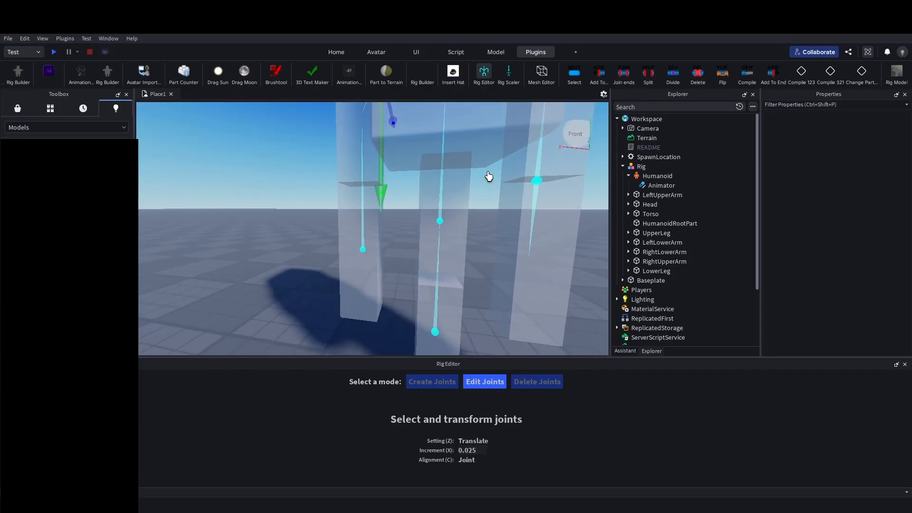
{"action": "left_click", "coordinate": [361, 255]}
{"action": "left_click_drag", "start_coordinate": [365, 255], "coordinate": [365, 232]}
{"action": "right_click_drag", "start_coordinate": [363, 229], "coordinate": [363, 226]}
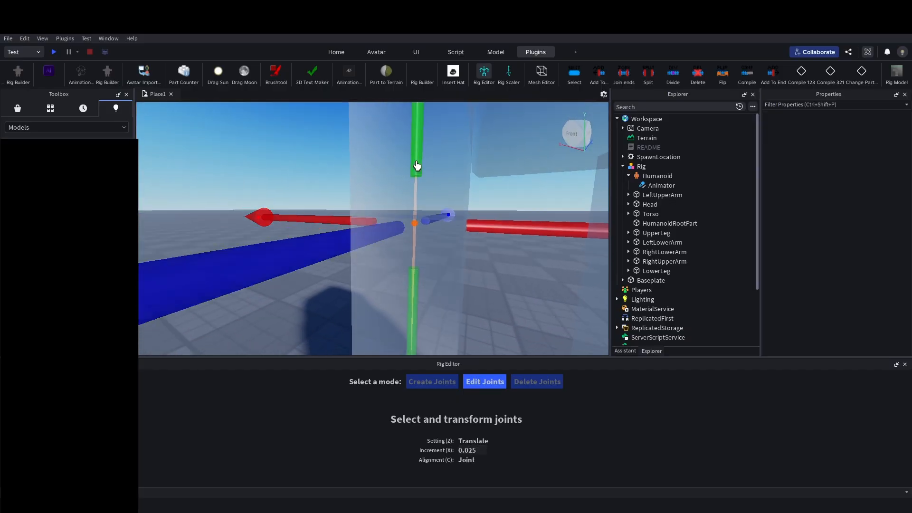
{"action": "mouse_move", "coordinate": [412, 168]}
{"action": "right_mouse_down"}
{"action": "mouse_move", "coordinate": [417, 158]}
{"action": "mouse_move", "coordinate": [431, 170]}
{"action": "mouse_move", "coordinate": [410, 166]}
{"action": "right_mouse_up"}
Move the UpperLeg joint up to the hip, where the leg meets the underside of the torso.
{"action": "scroll", "coordinate": [432, 169], "scroll_direction": "down", "scroll_amount": 5}
{"action": "scroll", "coordinate": [415, 199], "scroll_direction": "up", "scroll_amount": 3}
{"action": "left_click", "coordinate": [391, 179]}
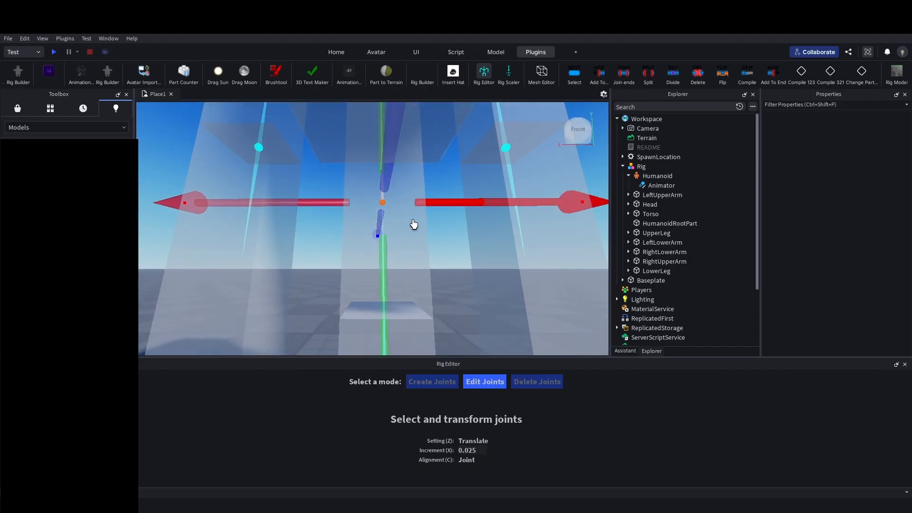
{"action": "left_click_drag", "start_coordinate": [382, 283], "coordinate": [367, 326]}
{"action": "scroll", "coordinate": [367, 323], "scroll_direction": "down", "scroll_amount": 3}
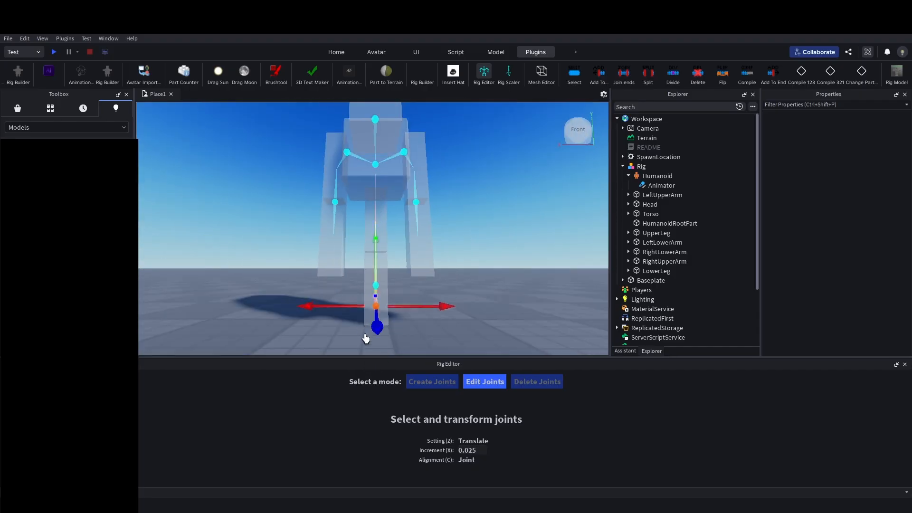
{"action": "scroll", "coordinate": [387, 277], "scroll_direction": "up", "scroll_amount": 2}
{"action": "right_click_drag", "start_coordinate": [388, 278], "coordinate": [389, 276]}
{"action": "scroll", "coordinate": [319, 182], "scroll_direction": "down", "scroll_amount": 2}
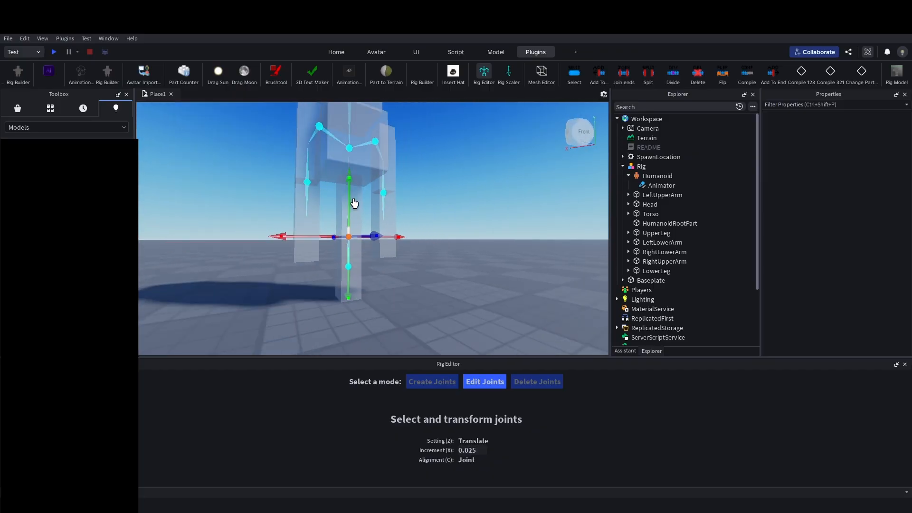
{"action": "left_click_drag", "start_coordinate": [354, 203], "coordinate": [370, 140]}
{"action": "scroll", "coordinate": [366, 138], "scroll_direction": "up", "scroll_amount": 5}
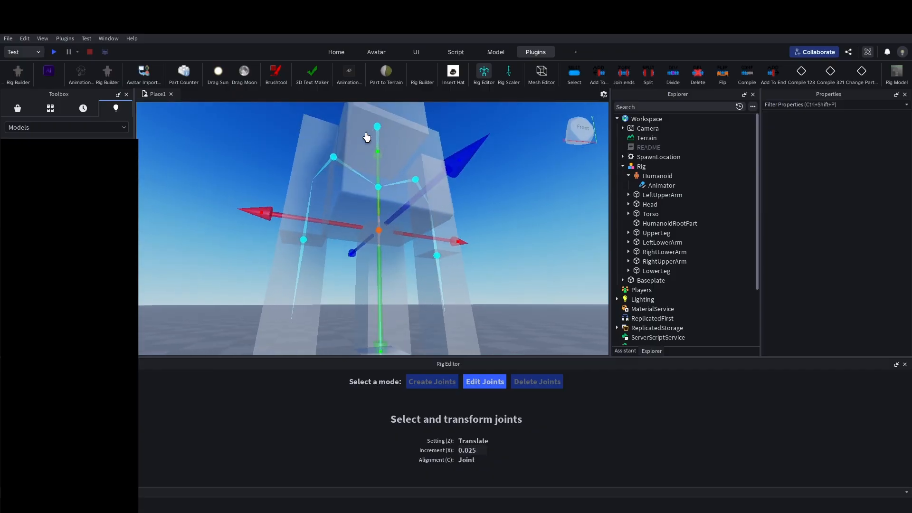
{"action": "right_click_drag", "start_coordinate": [366, 137], "coordinate": [364, 148]}
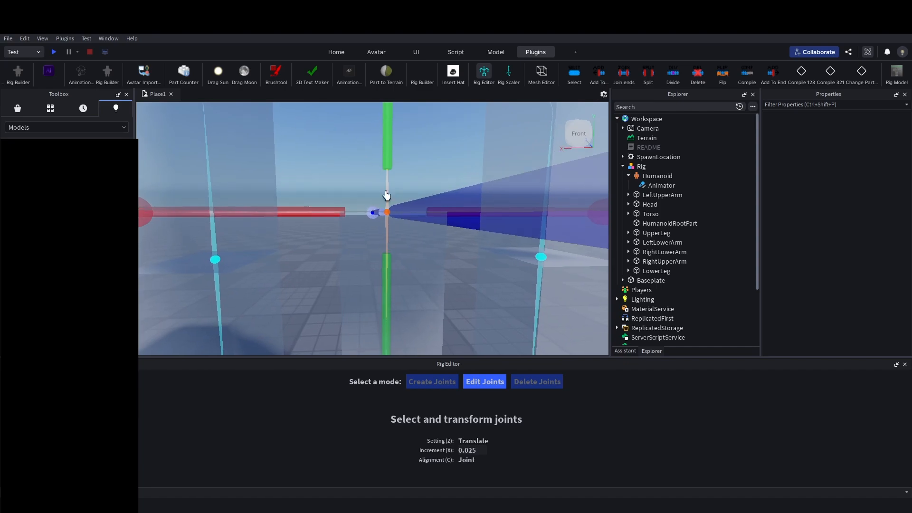
Raise the LowerLeg joint to the knee seam between the upper and lower leg.
{"action": "scroll", "coordinate": [386, 185], "scroll_direction": "down", "scroll_amount": 5}
{"action": "right_click_drag", "start_coordinate": [385, 185], "coordinate": [379, 220]}
{"action": "scroll", "coordinate": [380, 238], "scroll_direction": "up", "scroll_amount": 4}
{"action": "right_click_drag", "start_coordinate": [360, 317], "coordinate": [366, 285]}
{"action": "left_click_drag", "start_coordinate": [368, 258], "coordinate": [359, 236]}
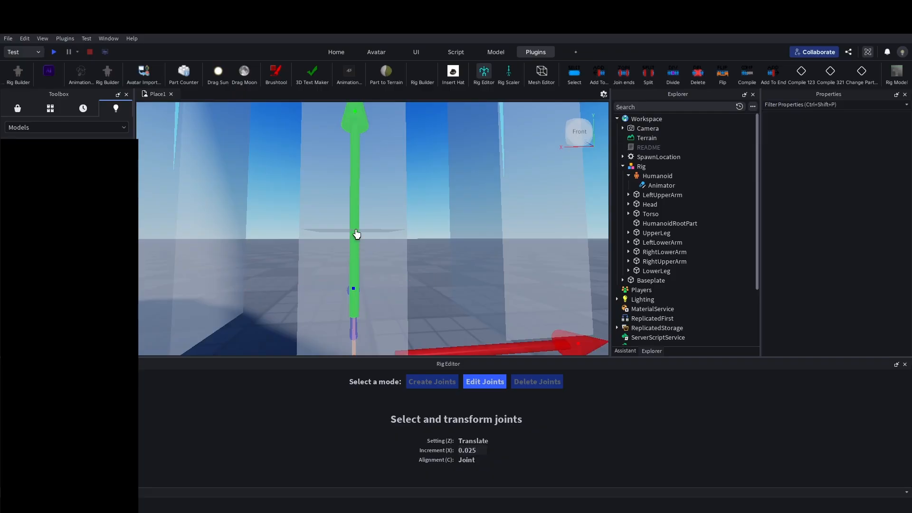
{"action": "right_click_drag", "start_coordinate": [378, 252], "coordinate": [389, 232]}
{"action": "left_click_drag", "start_coordinate": [345, 204], "coordinate": [344, 101]}
{"action": "right_click_drag", "start_coordinate": [373, 182], "coordinate": [317, 113]}
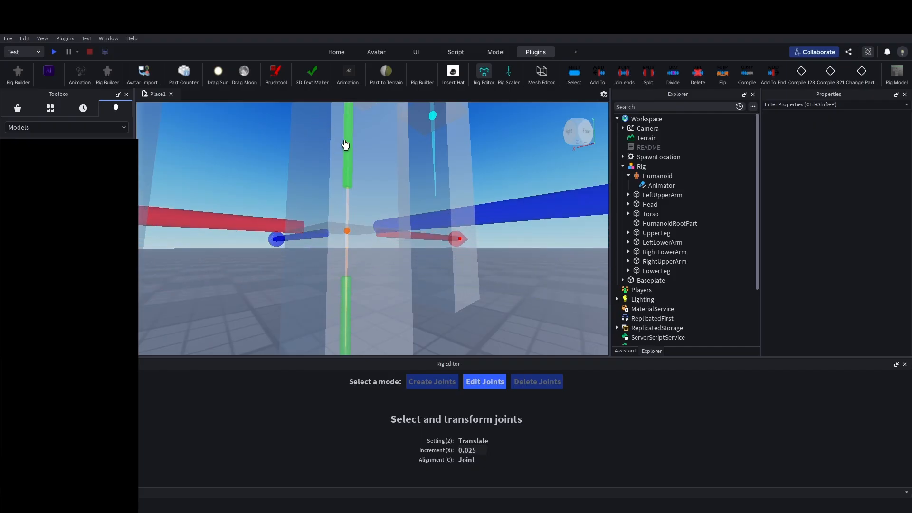
{"action": "key", "text": "f"}
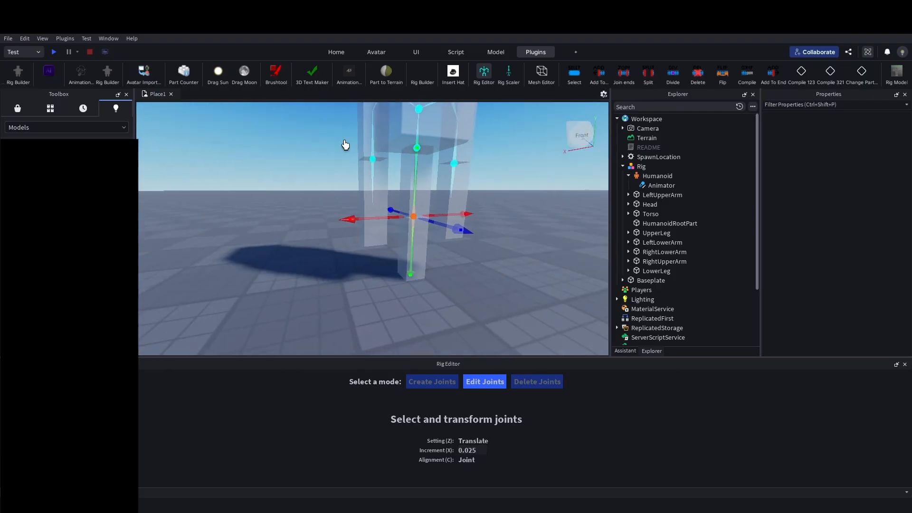
Lower the Head joint to the neck seam where the head meets the torso, and close the Rig Editor.
{"action": "scroll", "coordinate": [346, 145], "scroll_direction": "down", "scroll_amount": 5}
{"action": "scroll", "coordinate": [346, 144], "scroll_direction": "up", "scroll_amount": 6}
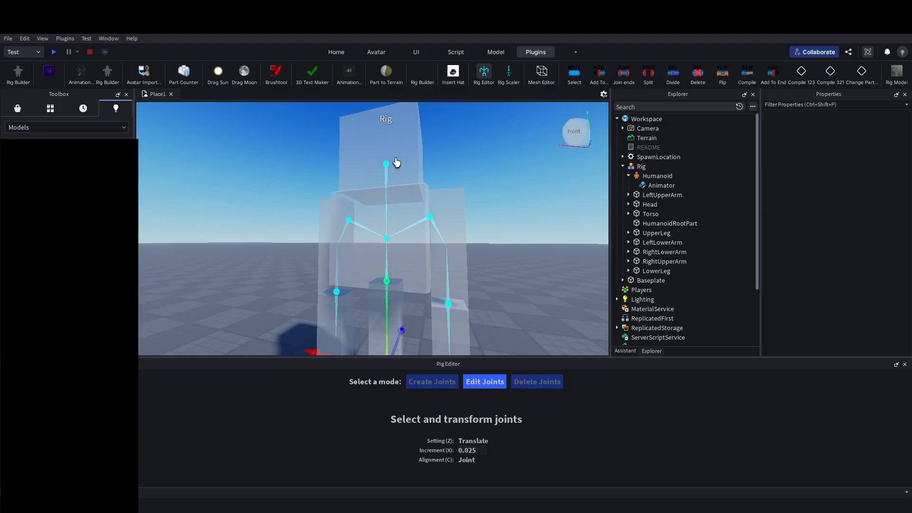
{"action": "left_click", "coordinate": [387, 166]}
{"action": "scroll", "coordinate": [385, 198], "scroll_direction": "up", "scroll_amount": 5}
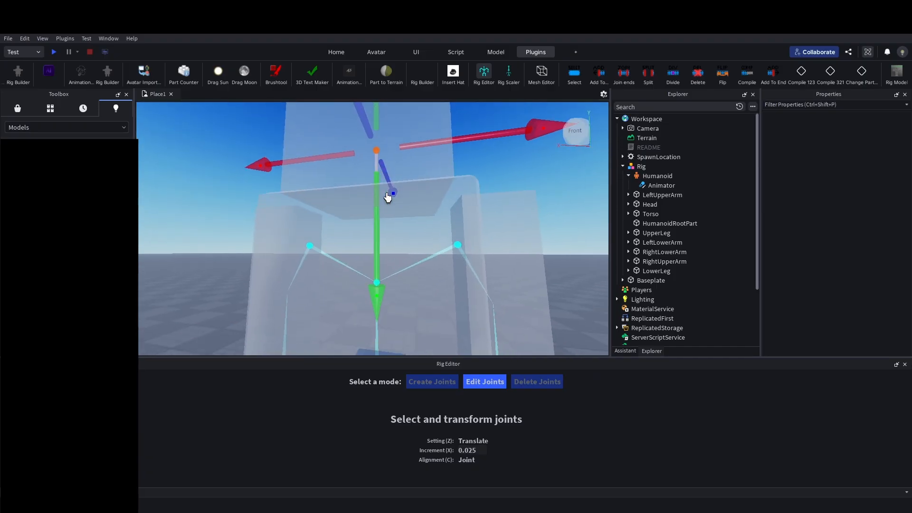
{"action": "right_click_drag", "start_coordinate": [379, 204], "coordinate": [371, 193]}
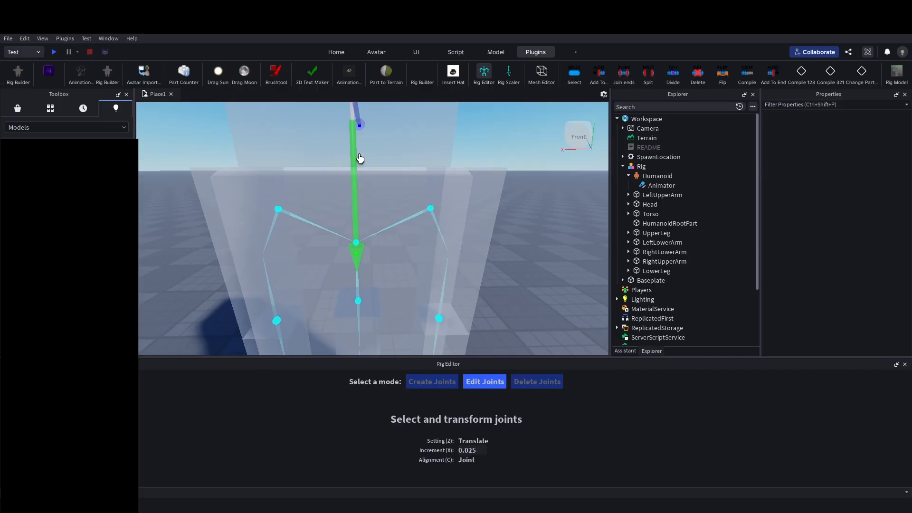
{"action": "left_click_drag", "start_coordinate": [357, 169], "coordinate": [360, 240]}
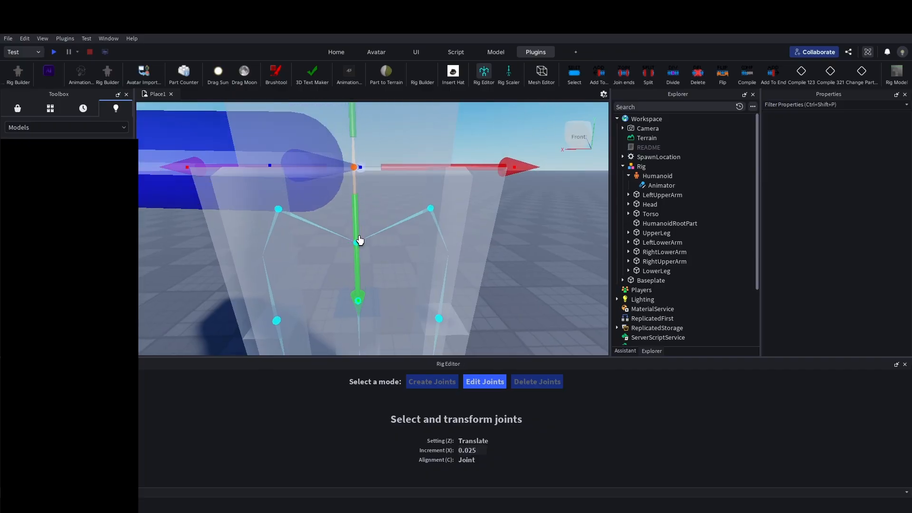
{"action": "right_click_drag", "start_coordinate": [385, 231], "coordinate": [400, 232]}
{"action": "scroll", "coordinate": [383, 230], "scroll_direction": "down", "scroll_amount": 3}
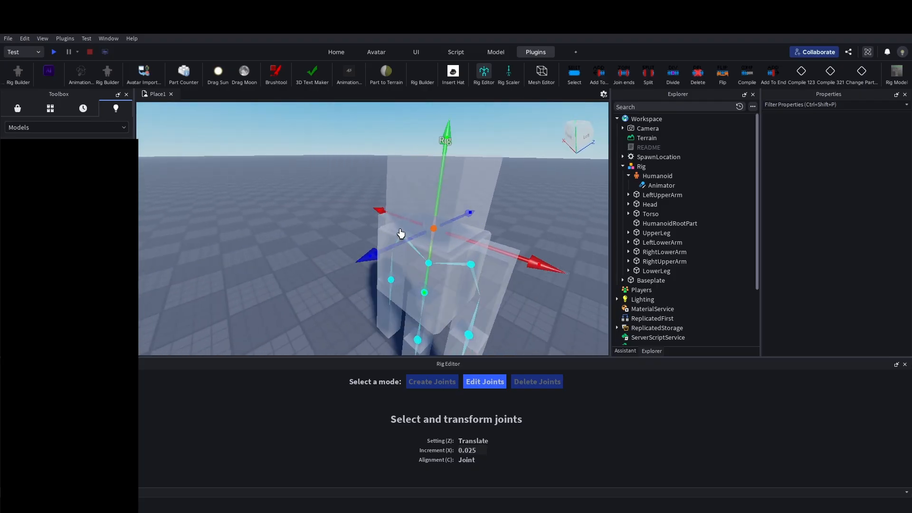
{"action": "left_click", "coordinate": [488, 72]}
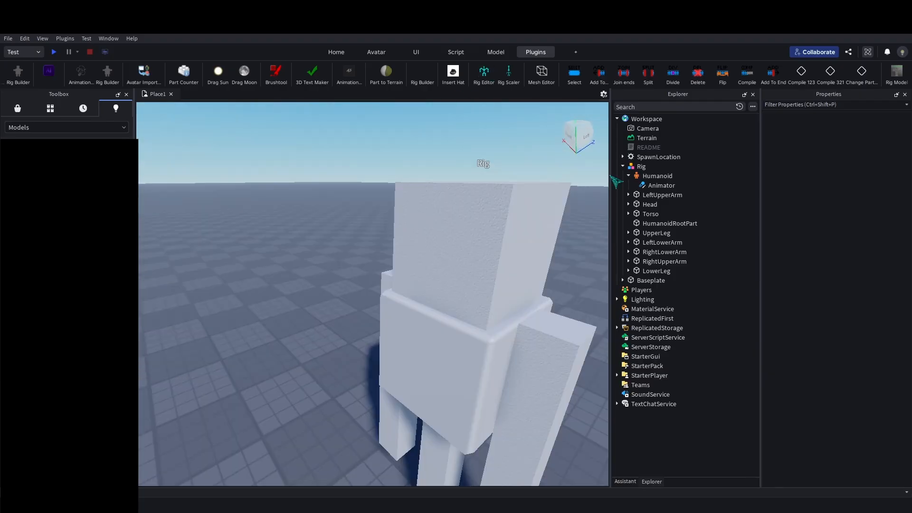
Open the Animation Editor on the Rig model and rotate the upper leg about the hip at time 0.
{"action": "left_click", "coordinate": [377, 52]}
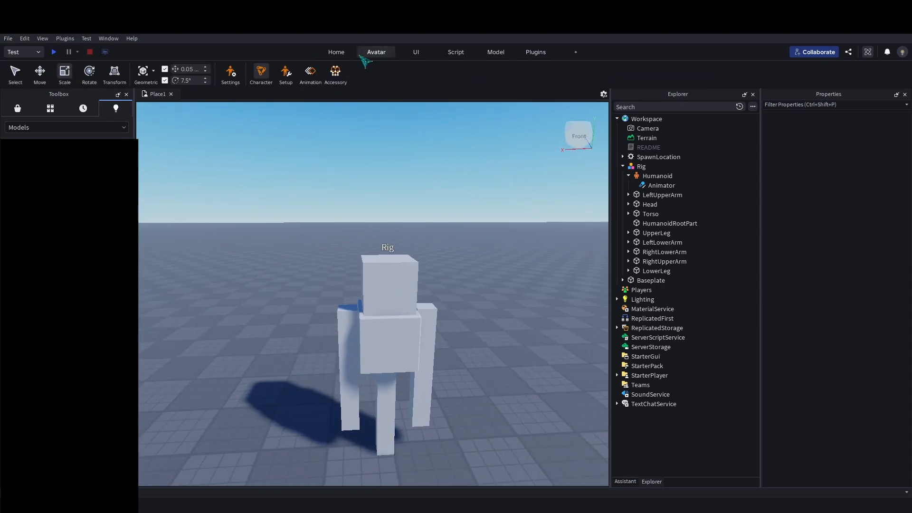
{"action": "left_click", "coordinate": [313, 72]}
{"action": "left_click", "coordinate": [413, 265]}
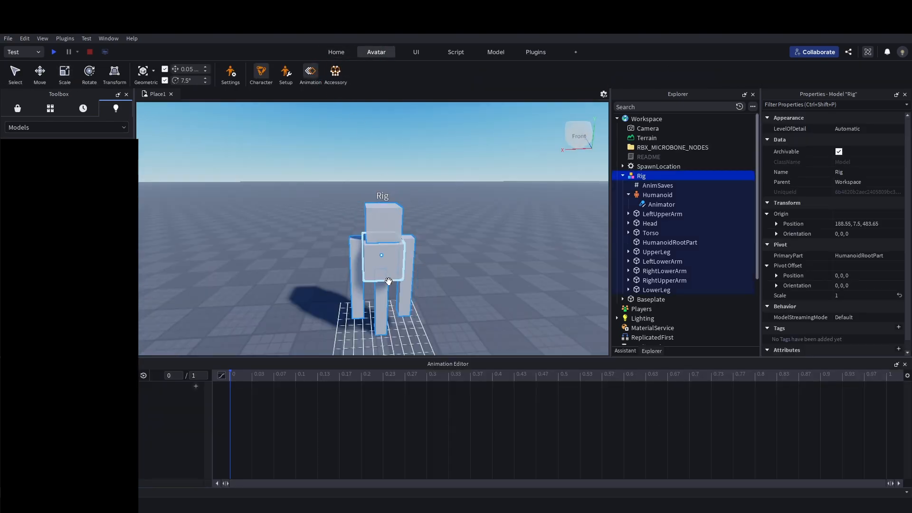
{"action": "right_click_drag", "start_coordinate": [386, 290], "coordinate": [367, 265]}
{"action": "scroll", "coordinate": [405, 279], "scroll_direction": "up", "scroll_amount": 3}
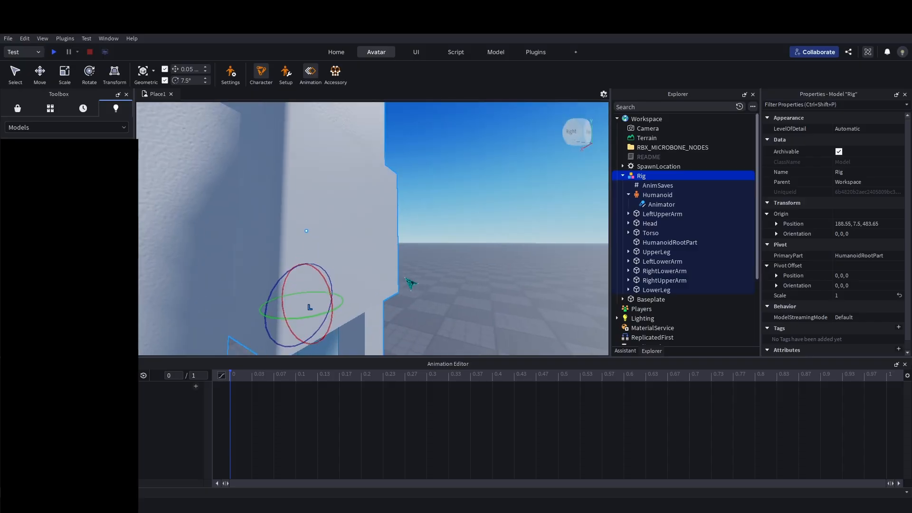
{"action": "scroll", "coordinate": [366, 265], "scroll_direction": "down", "scroll_amount": 3}
{"action": "left_click_drag", "start_coordinate": [372, 281], "coordinate": [366, 269]}
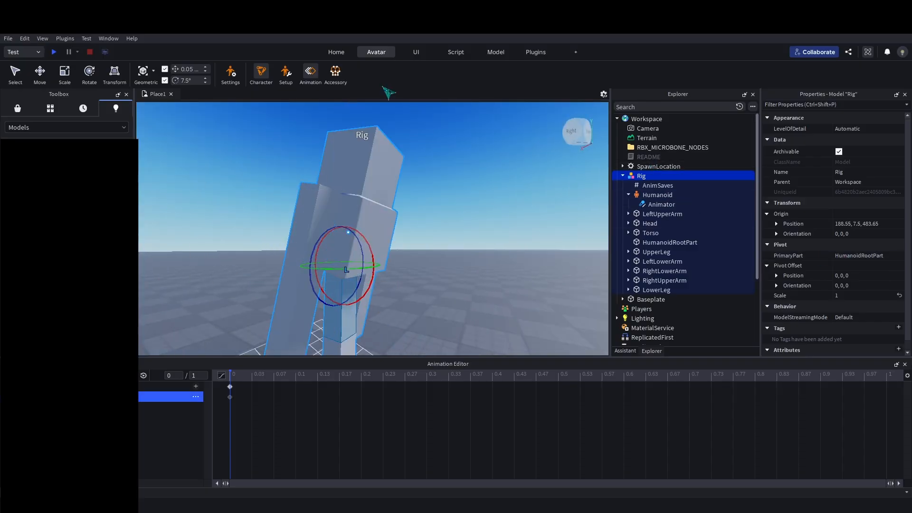
{"action": "left_click", "coordinate": [311, 72]}
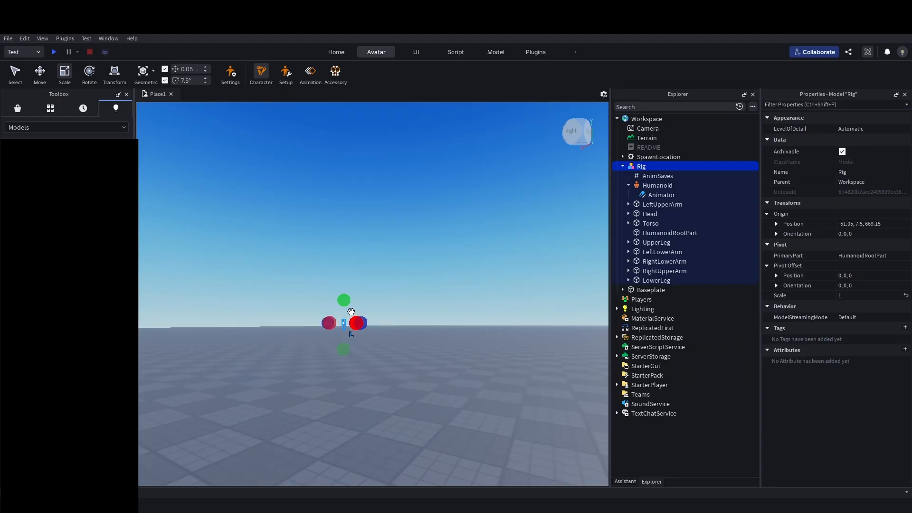
{"action": "left_click_drag", "start_coordinate": [344, 325], "coordinate": [353, 376]}
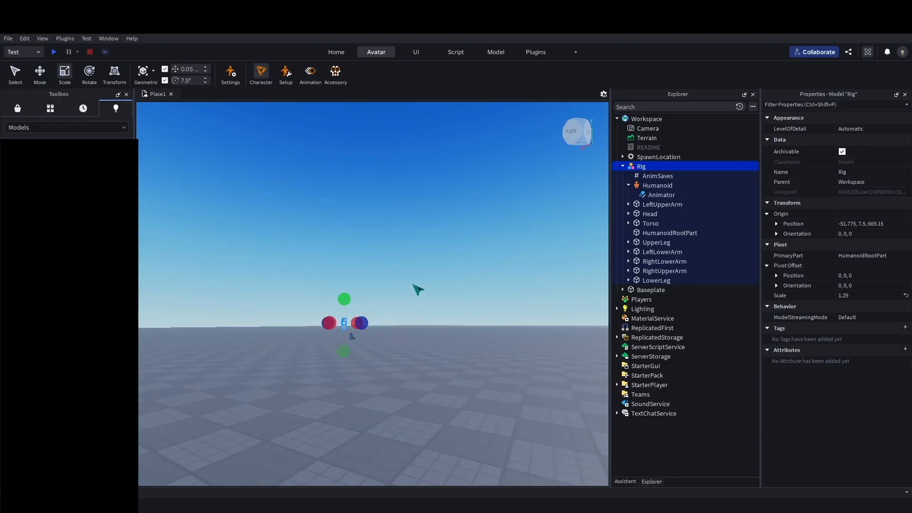
{"action": "right_click_drag", "start_coordinate": [413, 285], "coordinate": [407, 262]}
{"action": "key", "text": "ctrl+z"}
{"action": "key", "text": "ctrl+z"}
{"action": "left_click_drag", "start_coordinate": [404, 299], "coordinate": [377, 305]}
{"action": "key", "text": "f"}
Reopen the Animation Editor on the Rig and test-rotate the upper leg and the left upper arm about their joints.
{"action": "left_click", "coordinate": [310, 73]}
{"action": "left_click", "coordinate": [382, 253]}
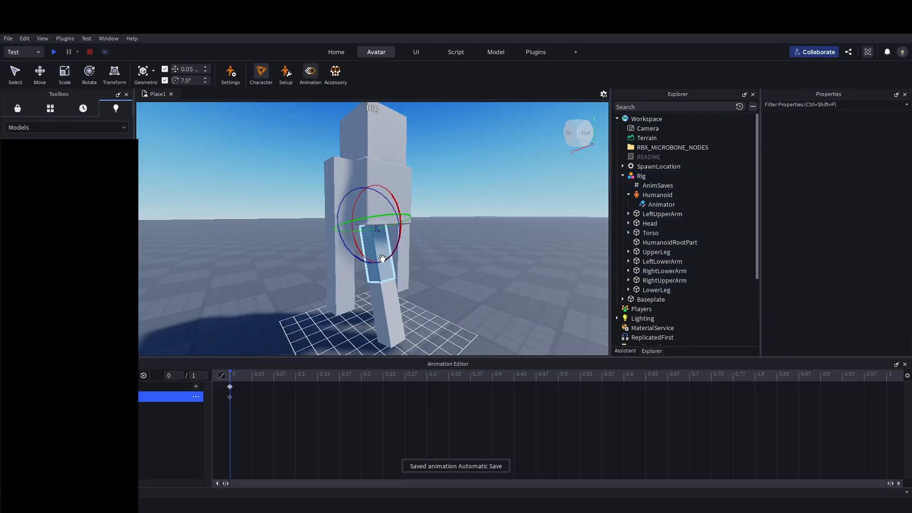
{"action": "left_click_drag", "start_coordinate": [401, 234], "coordinate": [429, 230]}
{"action": "right_click_drag", "start_coordinate": [430, 230], "coordinate": [432, 229]}
{"action": "left_click_drag", "start_coordinate": [425, 179], "coordinate": [475, 169]}
{"action": "right_click_drag", "start_coordinate": [474, 169], "coordinate": [465, 195]}
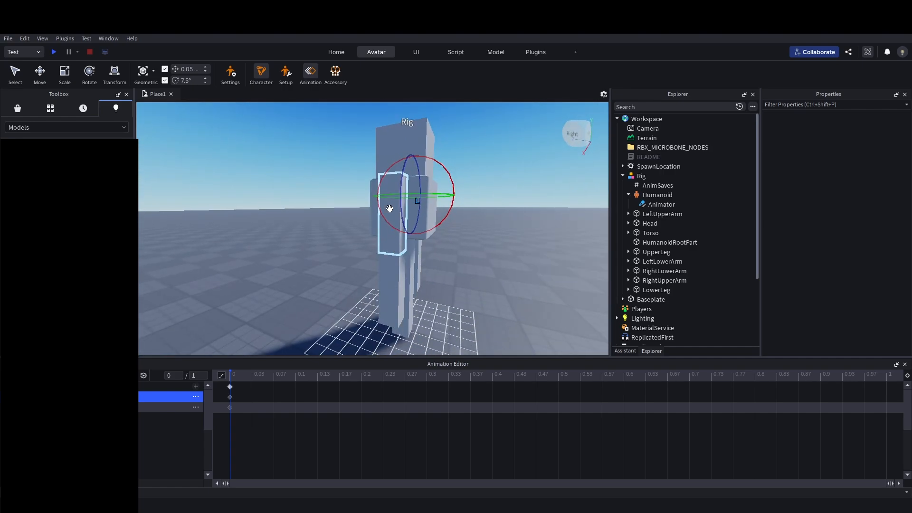
Rotate the right and left upper arms forward at the shoulders until both arms point straight ahead at time 0.
{"action": "left_click", "coordinate": [390, 180]}
{"action": "left_click_drag", "start_coordinate": [435, 174], "coordinate": [402, 148]}
{"action": "scroll", "coordinate": [377, 150], "scroll_direction": "up", "scroll_amount": 5}
{"action": "scroll", "coordinate": [378, 150], "scroll_direction": "down", "scroll_amount": 5}
{"action": "right_click_drag", "start_coordinate": [378, 150], "coordinate": [381, 153]}
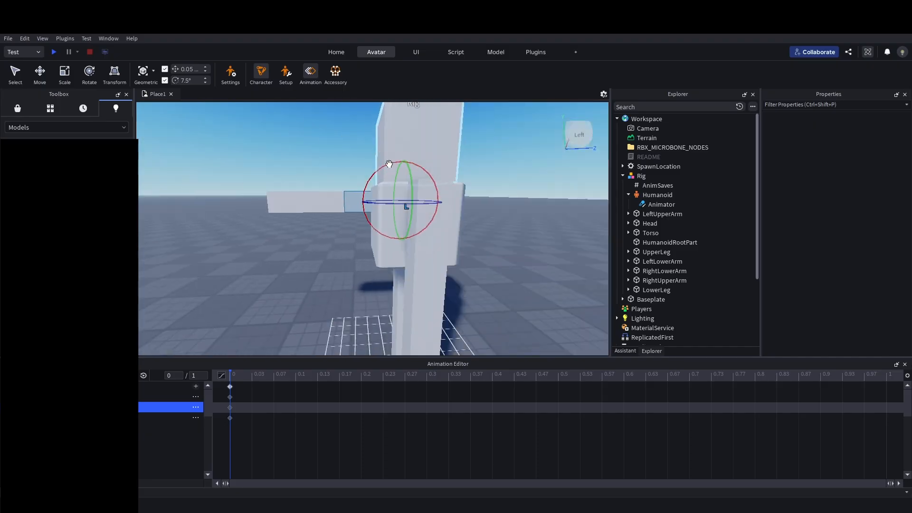
{"action": "left_click", "coordinate": [430, 210]}
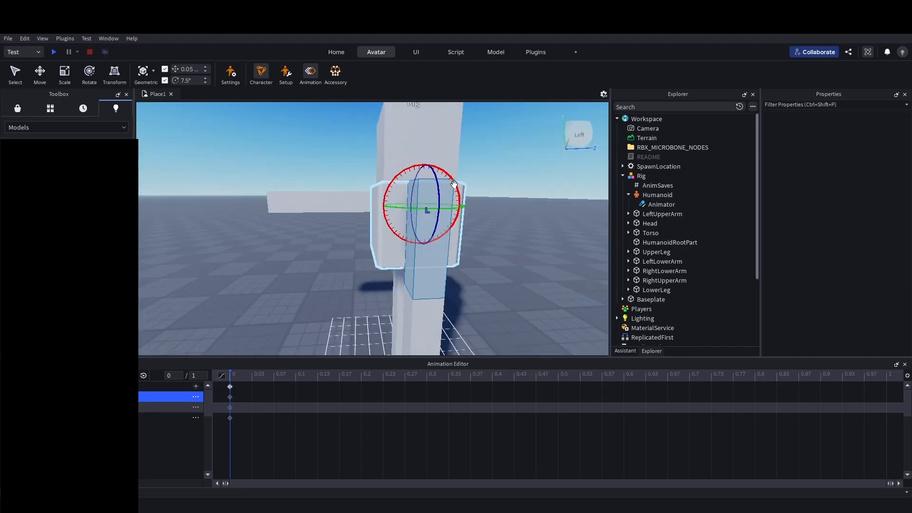
{"action": "left_click_drag", "start_coordinate": [453, 184], "coordinate": [452, 209]}
{"action": "right_click_drag", "start_coordinate": [250, 243], "coordinate": [185, 243]}
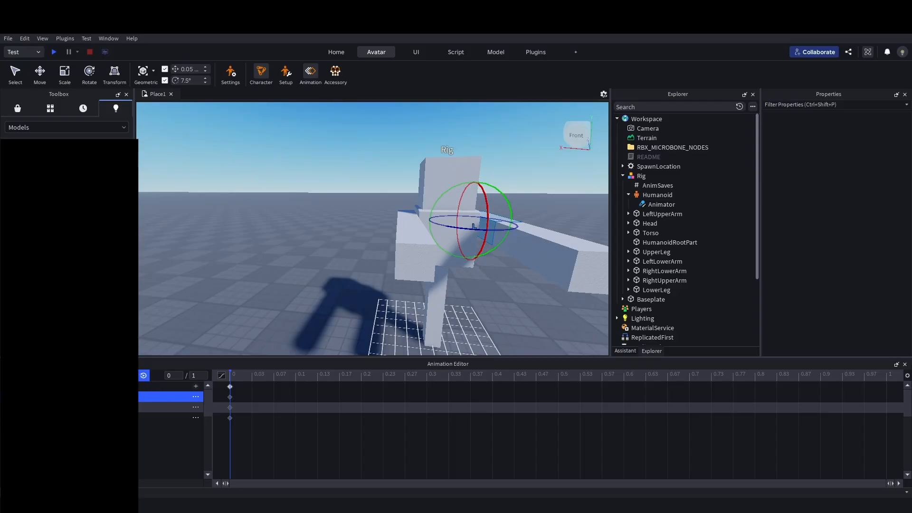
Resume the Animation Editor and swing the upper leg backward about the hip at time 0.
{"action": "key", "text": "ctrl+3"}
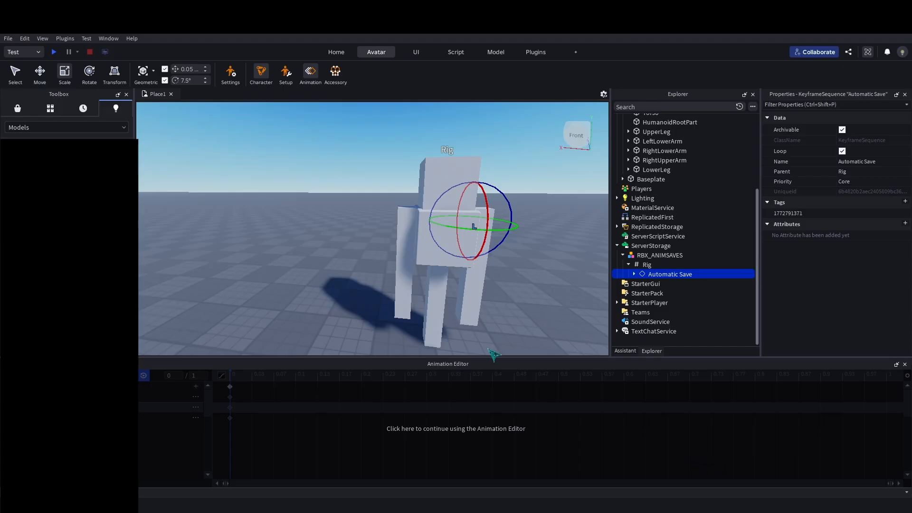
{"action": "left_click", "coordinate": [453, 449]}
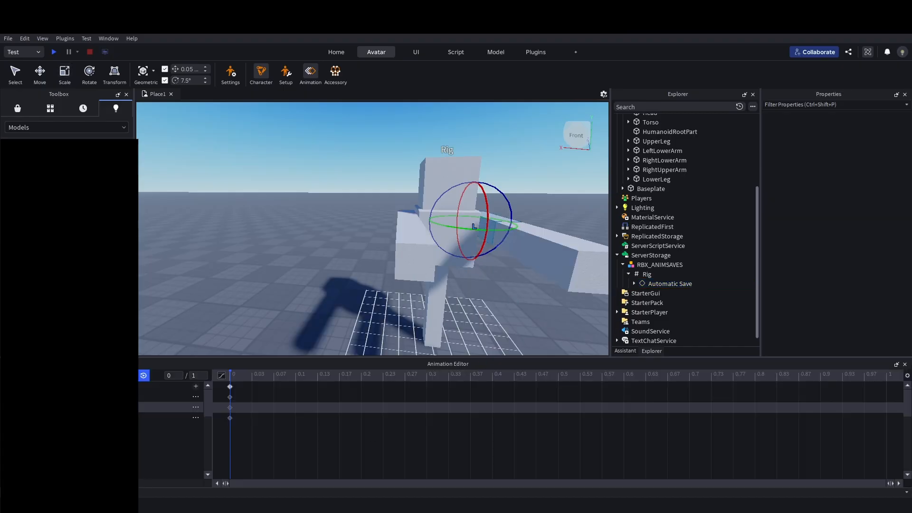
{"action": "right_click_drag", "start_coordinate": [404, 242], "coordinate": [407, 269]}
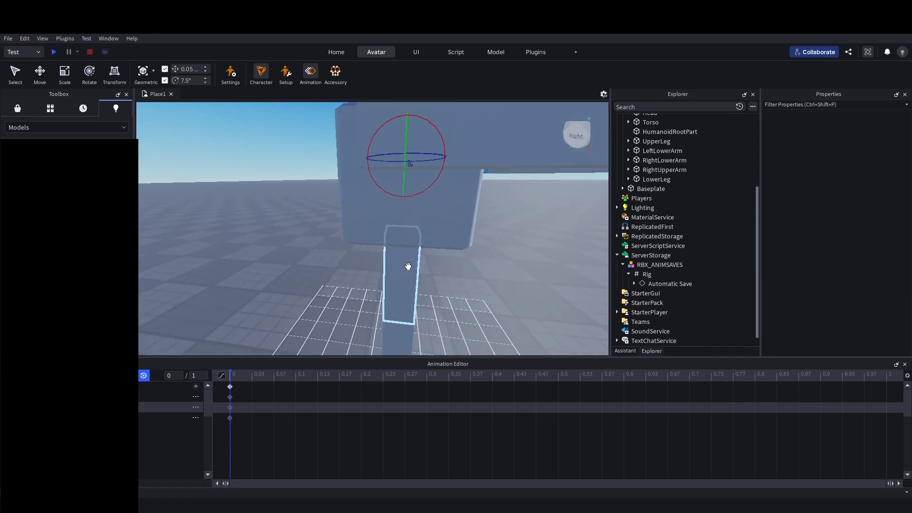
{"action": "left_click", "coordinate": [410, 262]}
{"action": "left_click_drag", "start_coordinate": [440, 227], "coordinate": [438, 294]}
{"action": "key", "text": "s"}
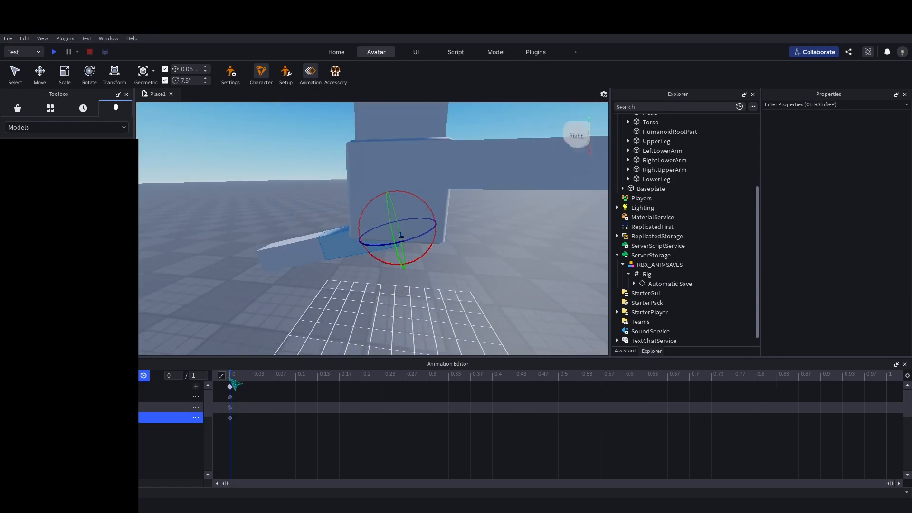
Key the upper leg swung forward at 0.4 and paste the starting keyframes at 0.8, previewing the walk cycle.
{"action": "left_click_drag", "start_coordinate": [430, 200], "coordinate": [307, 263]}
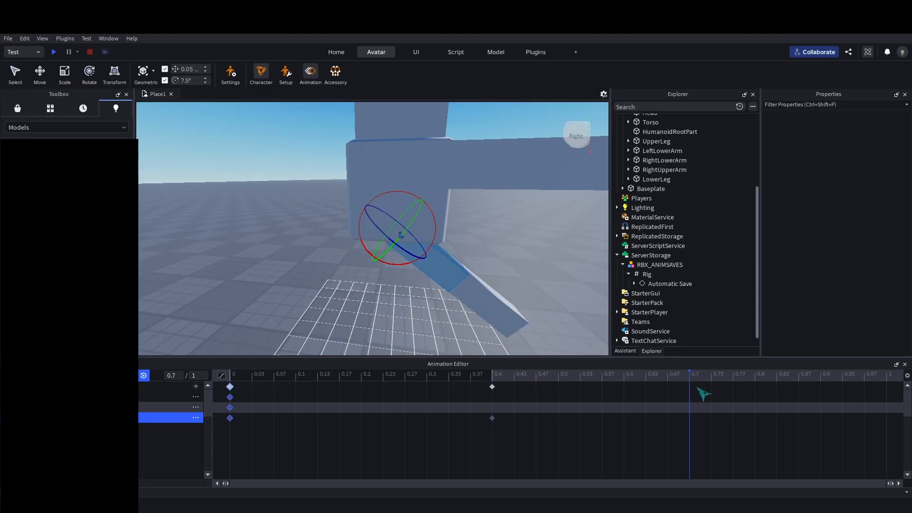
{"action": "key", "text": "ctrl+v"}
{"action": "key", "text": "space"}
{"action": "key", "text": "a"}
{"action": "right_click_drag", "start_coordinate": [556, 298], "coordinate": [557, 293]}
{"action": "scroll", "coordinate": [557, 293], "scroll_direction": "down", "scroll_amount": 3}
{"action": "key", "text": "space"}
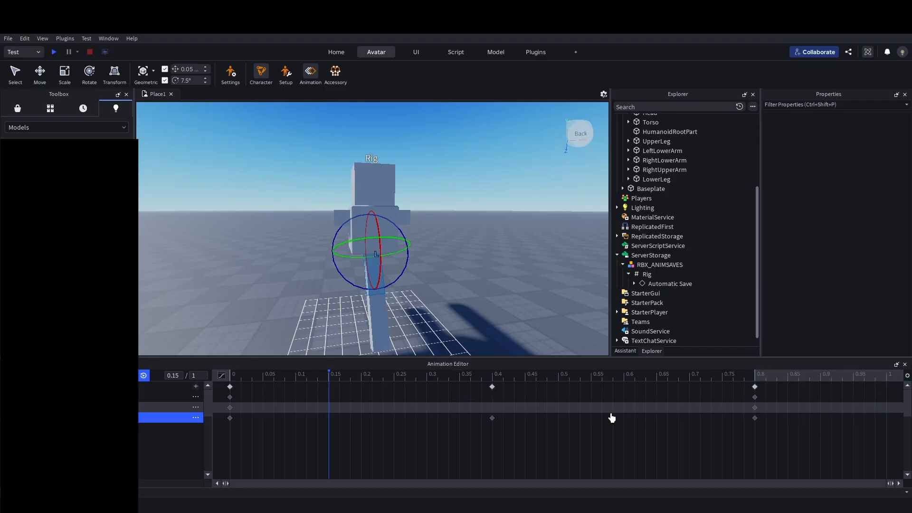
Try a faster walk cycle by moving the middle keyframe to 0.25 and the final keyframes to 0.5, previewing the playback.
{"action": "left_click_drag", "start_coordinate": [492, 388], "coordinate": [398, 393]}
{"action": "left_click_drag", "start_coordinate": [757, 393], "coordinate": [559, 402]}
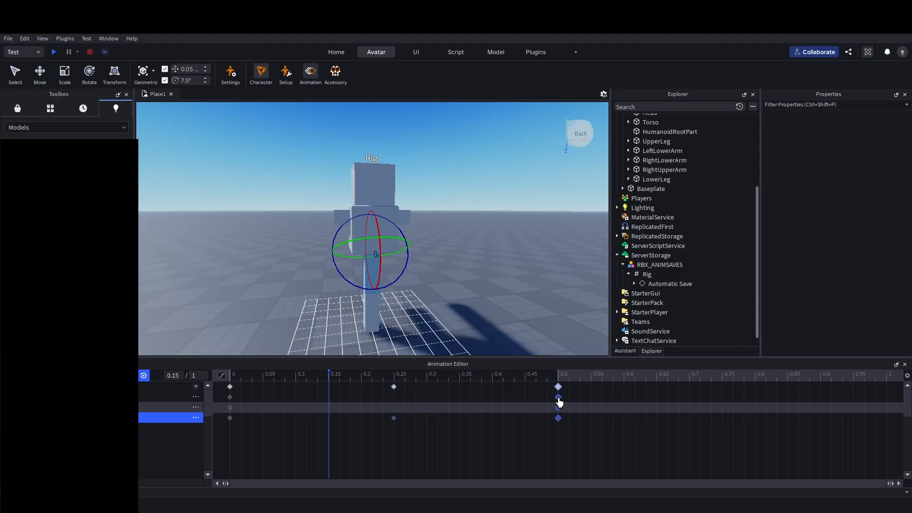
{"action": "key", "text": "space"}
{"action": "right_click_drag", "start_coordinate": [480, 230], "coordinate": [487, 253]}
Move the middle keyframe to 0.3 and the final keyframes to 0.6, preview the cycle, and return the playhead to 0.
{"action": "left_click_drag", "start_coordinate": [394, 386], "coordinate": [427, 387]}
{"action": "left_click_drag", "start_coordinate": [559, 387], "coordinate": [623, 393]}
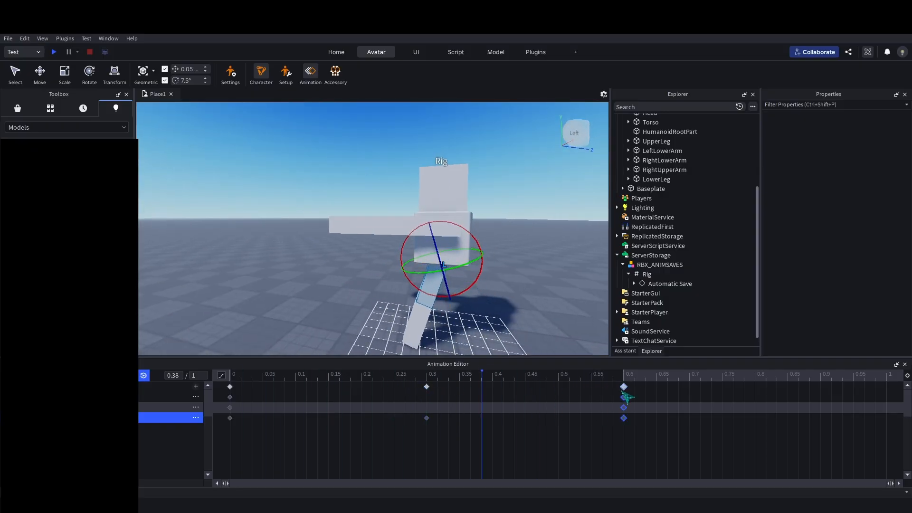
{"action": "right_click_drag", "start_coordinate": [498, 277], "coordinate": [504, 272]}
{"action": "key", "text": "space"}
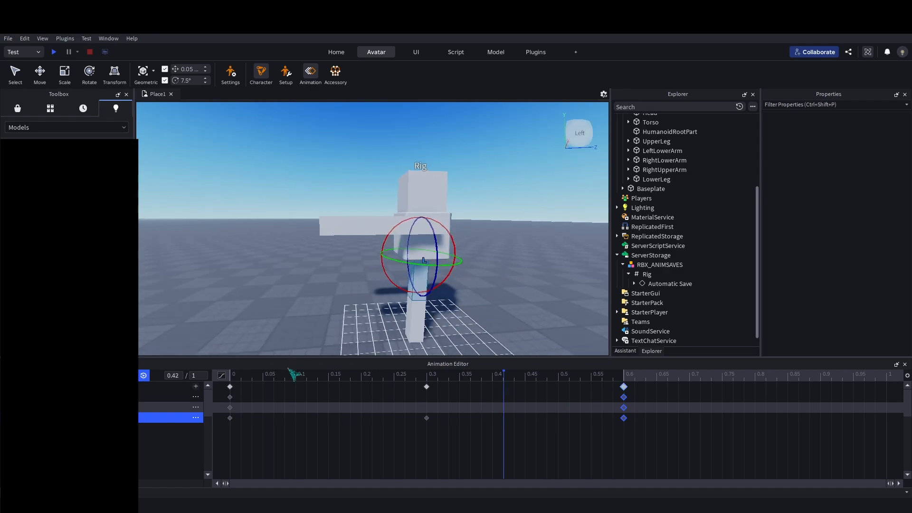
{"action": "left_click_drag", "start_coordinate": [284, 374], "coordinate": [181, 386]}
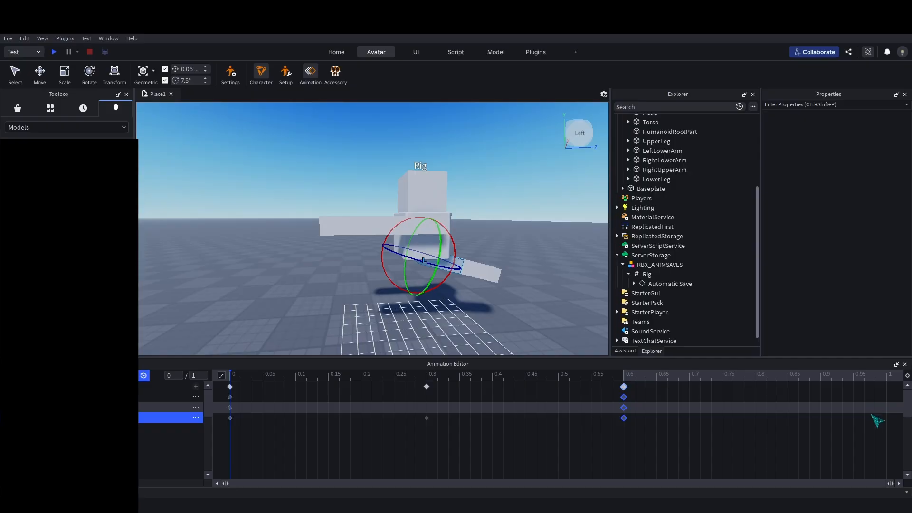
Set the custom speed of the animation's moving floor grid to 16 studs/s.
{"action": "left_click", "coordinate": [781, 443]}
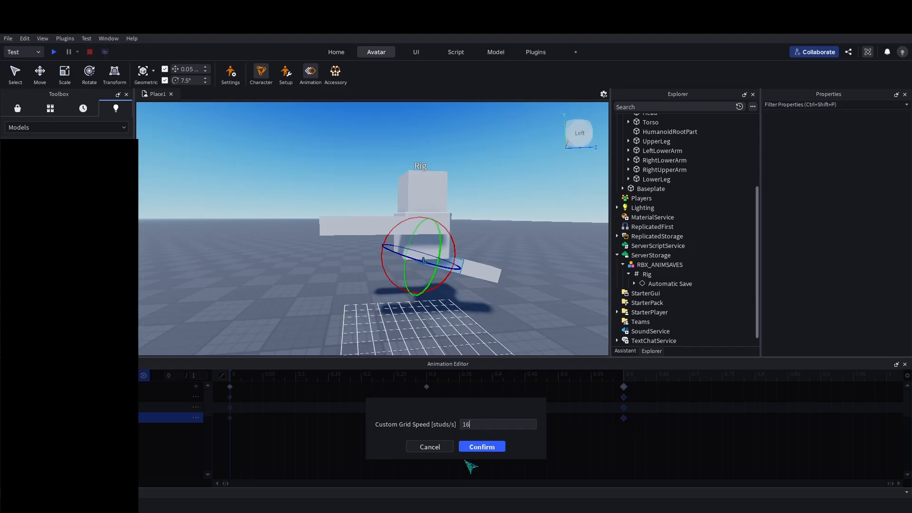
{"action": "left_click", "coordinate": [472, 448]}
{"action": "right_click_drag", "start_coordinate": [483, 303], "coordinate": [483, 303]}
{"action": "scroll", "coordinate": [483, 304], "scroll_direction": "up", "scroll_amount": 2}
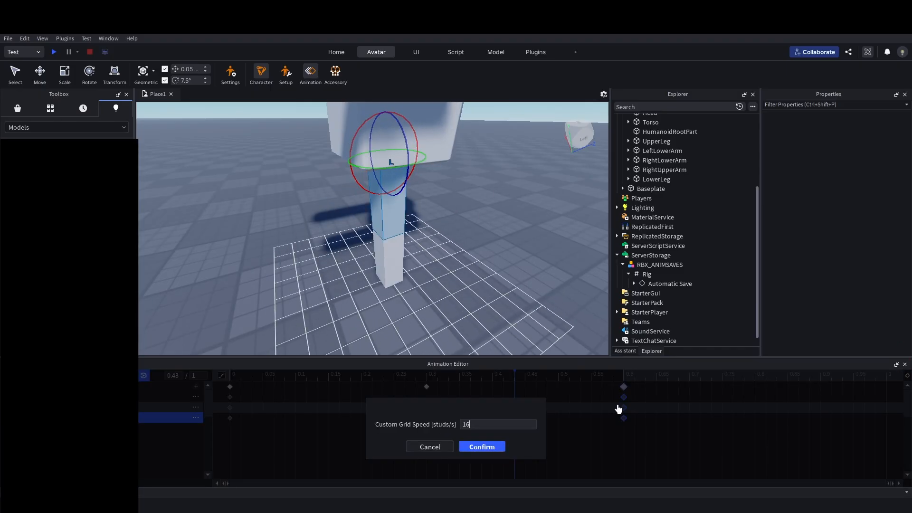
{"action": "left_click", "coordinate": [462, 447]}
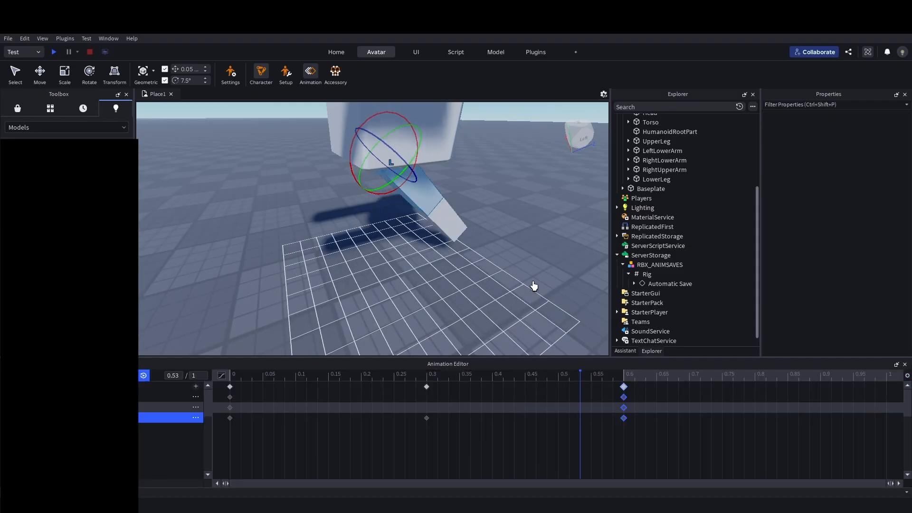
Play the walk cycle from 0.3 and examine how the leg's swing matches the moving floor grid.
{"action": "left_click", "coordinate": [526, 322]}
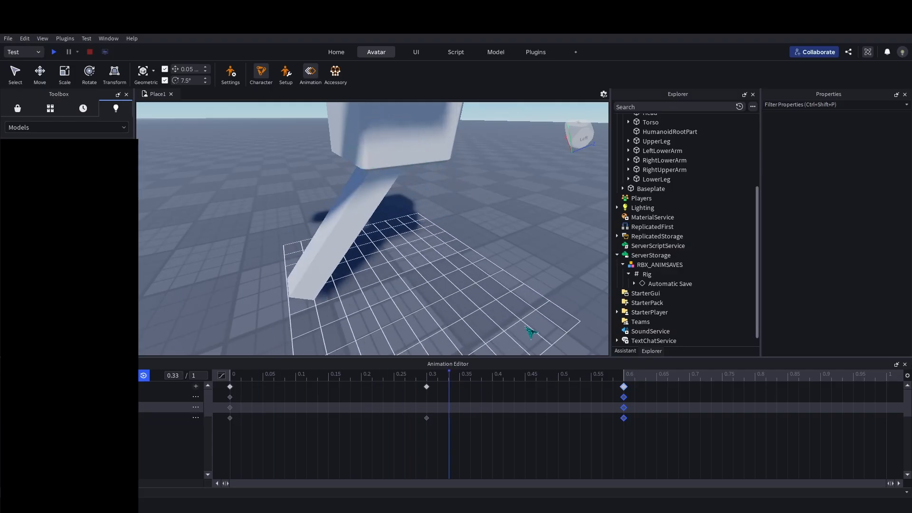
{"action": "left_click", "coordinate": [431, 377]}
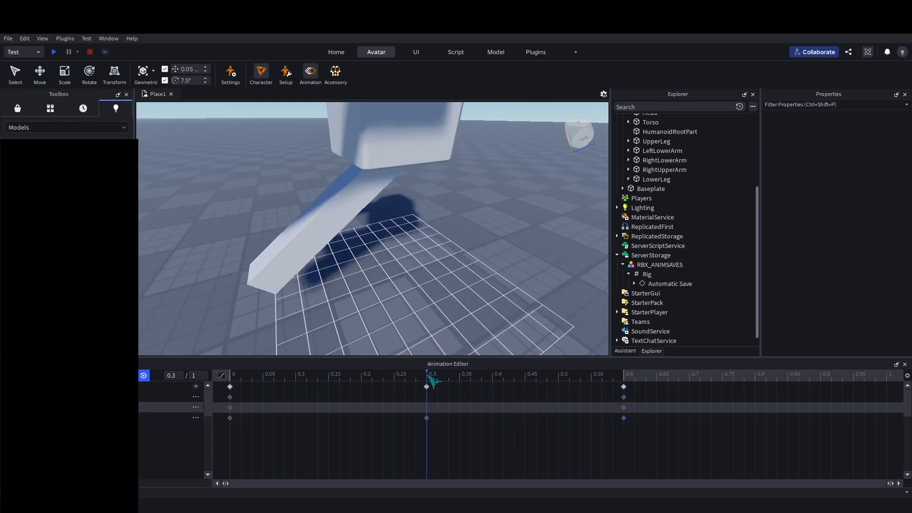
{"action": "key", "text": "space"}
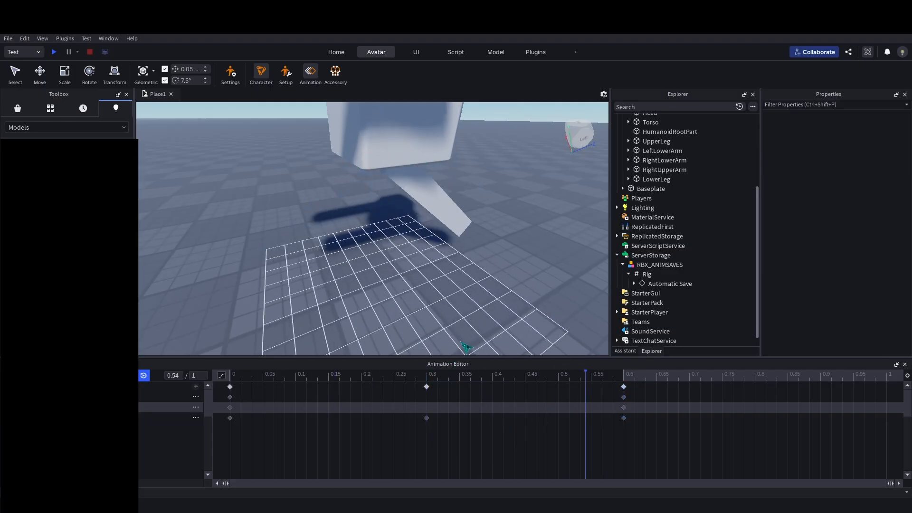
{"action": "key", "text": "a"}
{"action": "right_click_drag", "start_coordinate": [496, 262], "coordinate": [495, 262]}
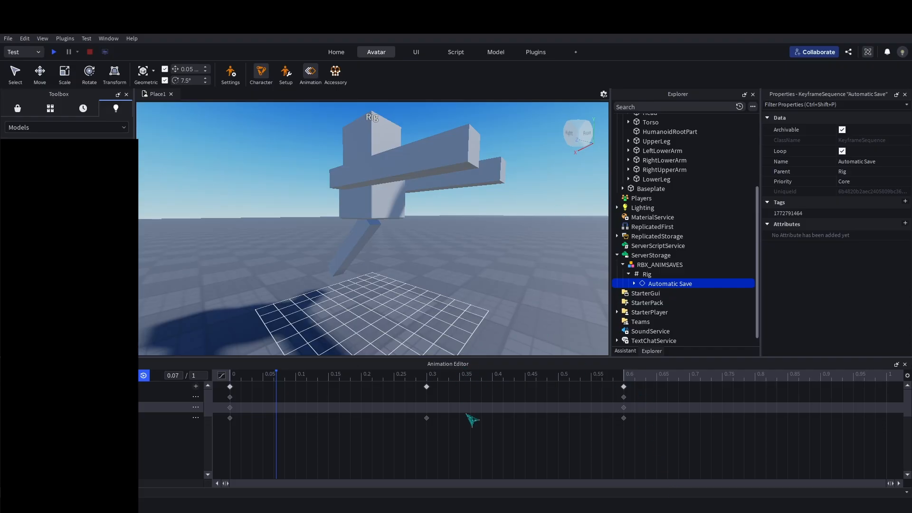
Close the Animation Editor and inspect the RigType property of the custom Rig's Humanoid.
{"action": "left_click", "coordinate": [905, 364]}
{"action": "left_click", "coordinate": [642, 168]}
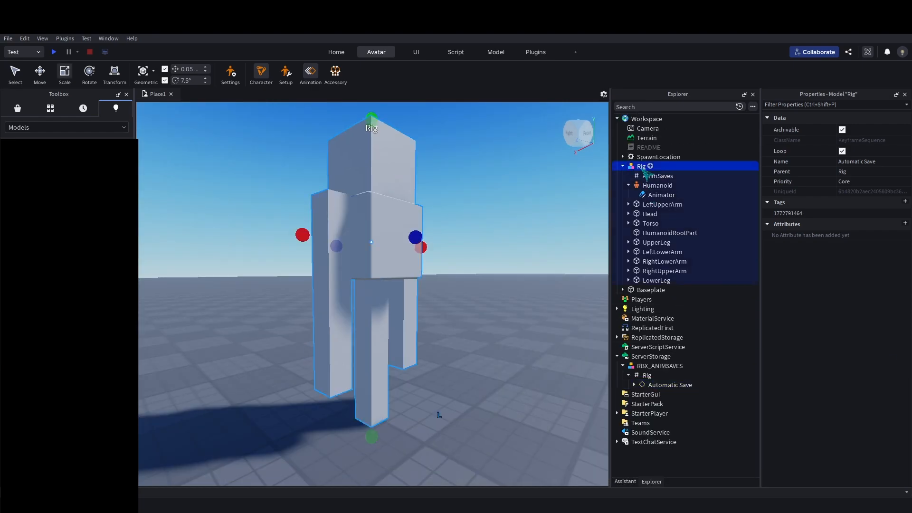
{"action": "left_click", "coordinate": [658, 185]}
{"action": "left_click", "coordinate": [851, 242]}
Generate a masculine R15 rig from the Mesh Avatar (2012) preset.
{"action": "left_click", "coordinate": [22, 112]}
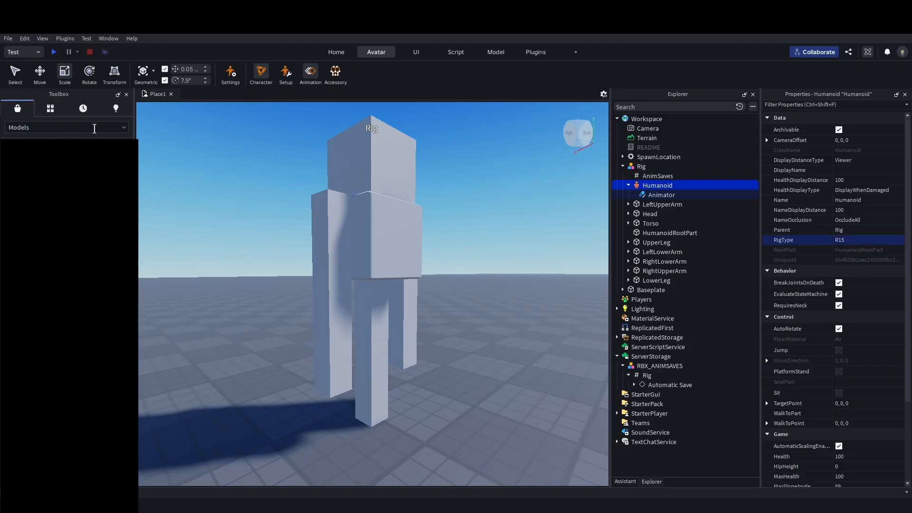
{"action": "left_click", "coordinate": [261, 74]}
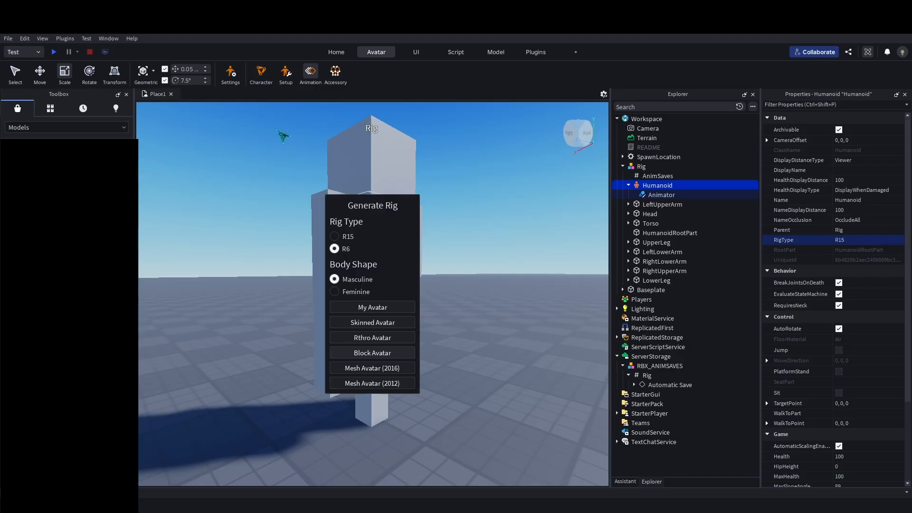
{"action": "left_click", "coordinate": [347, 239]}
{"action": "left_click", "coordinate": [387, 380]}
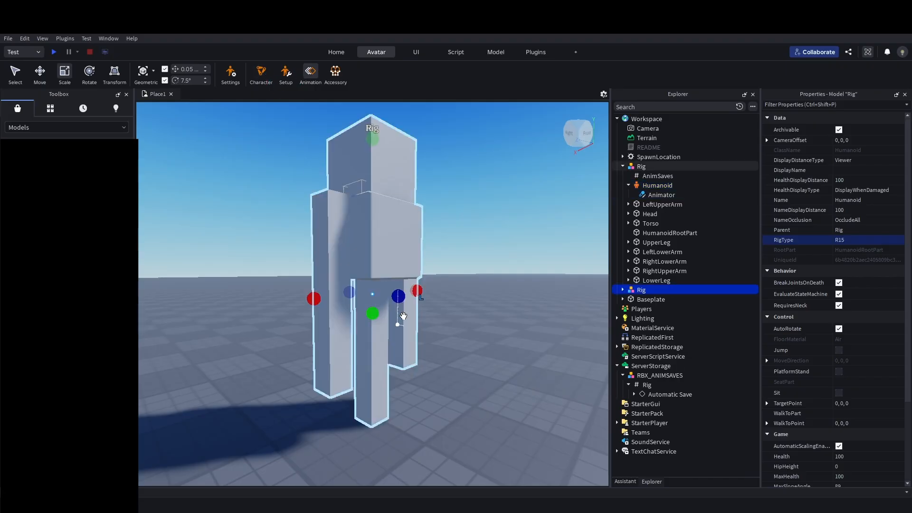
{"action": "scroll", "coordinate": [401, 268], "scroll_direction": "down", "scroll_amount": 3}
{"action": "left_click_drag", "start_coordinate": [347, 277], "coordinate": [233, 324]}
{"action": "key", "text": "f"}
Move the Animate script from the generated R15 rig into the custom Rig and delete the generated rig.
{"action": "left_click", "coordinate": [623, 289]}
{"action": "left_click_drag", "start_coordinate": [655, 319], "coordinate": [641, 168]}
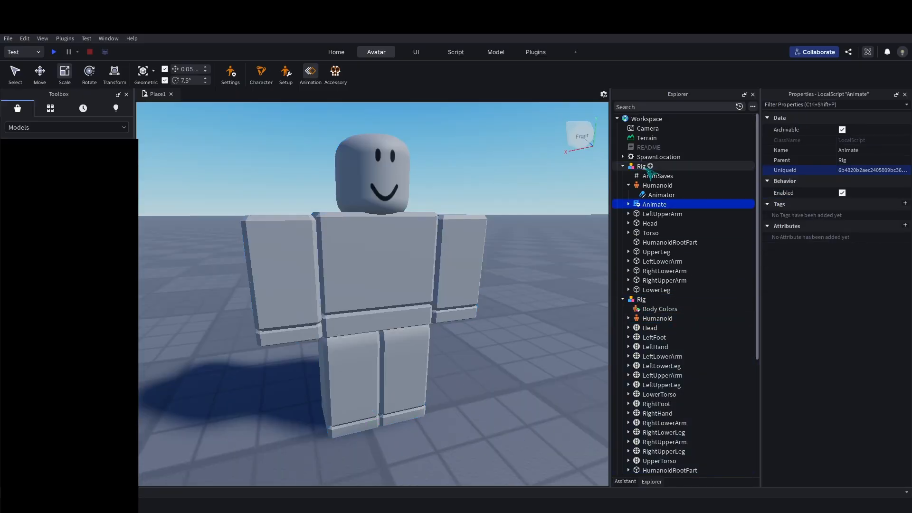
{"action": "left_click", "coordinate": [642, 300]}
{"action": "key", "text": "Delete"}
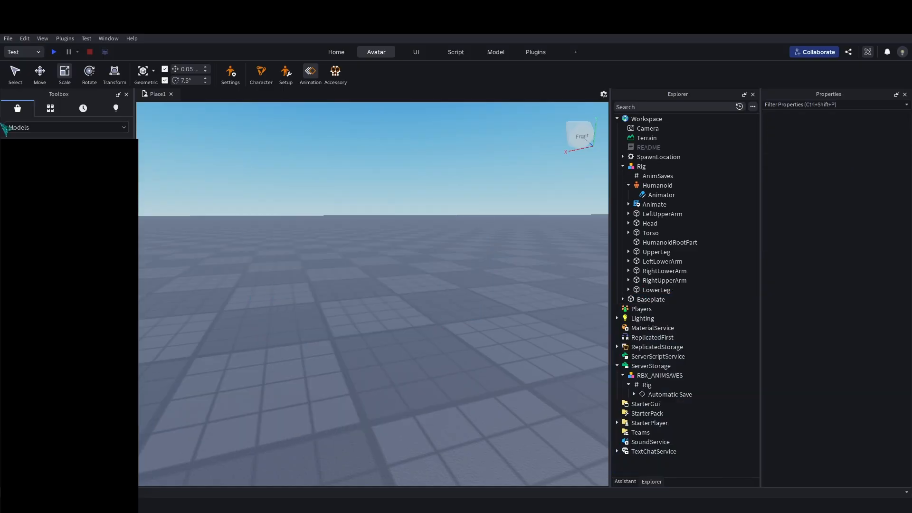
Paste the idle animation's asset ID as the AnimationId of Animation1 and Animation2 under the Animate script's idle value.
{"action": "left_click", "coordinate": [116, 108]}
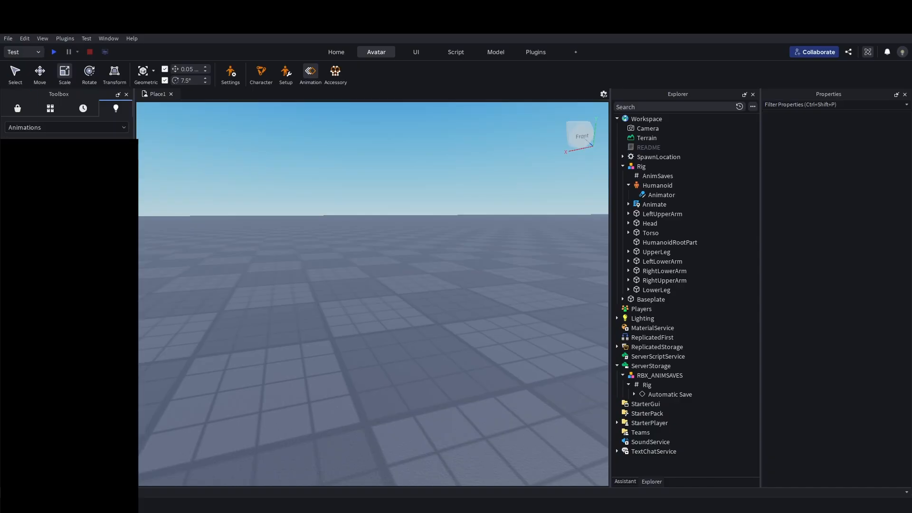
{"action": "left_click", "coordinate": [628, 204]}
{"action": "left_click", "coordinate": [634, 280]}
{"action": "left_click", "coordinate": [654, 281]}
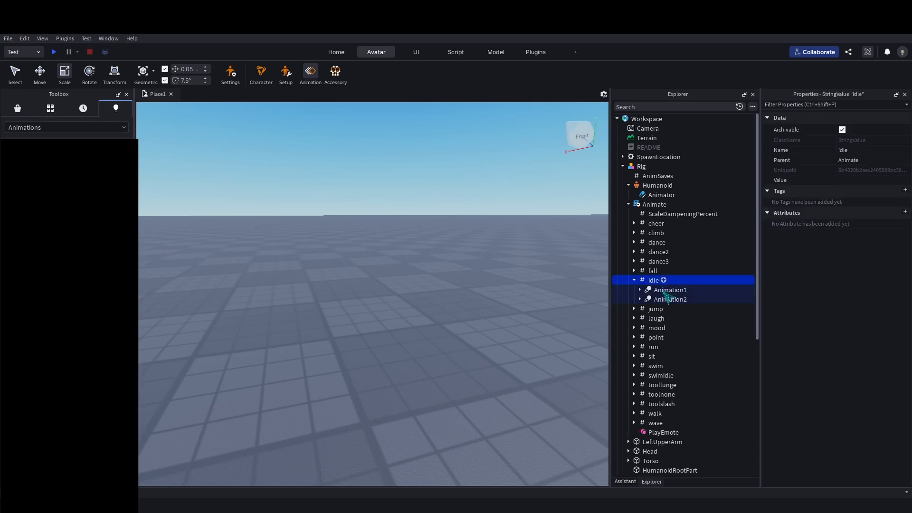
{"action": "left_click", "coordinate": [663, 290]}
{"action": "left_click", "coordinate": [666, 300], "text": "shift"}
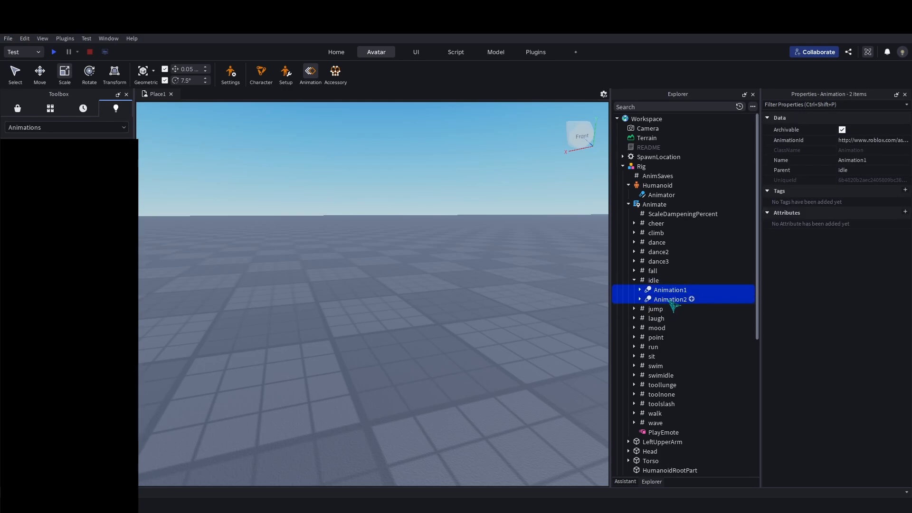
{"action": "left_click", "coordinate": [878, 142]}
{"action": "key", "text": "ctrl+v"}
{"action": "key", "text": "Return"}
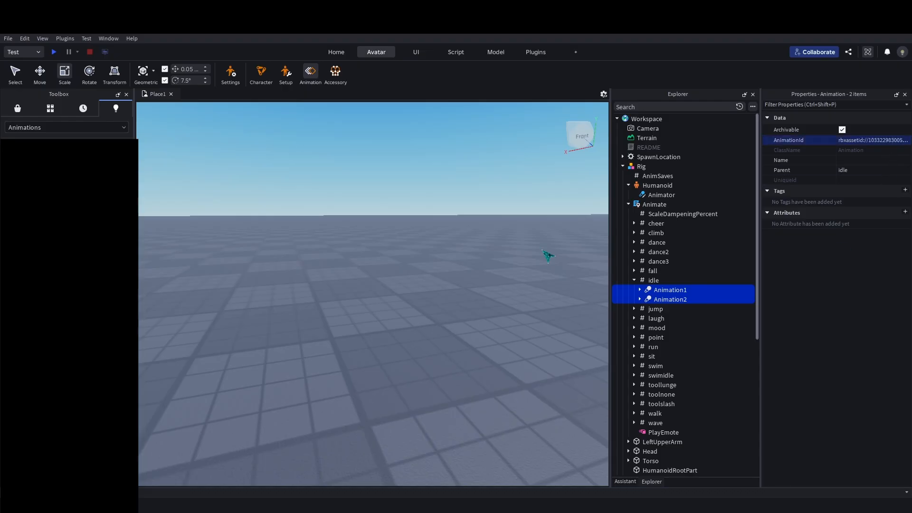
{"action": "left_click", "coordinate": [634, 281]}
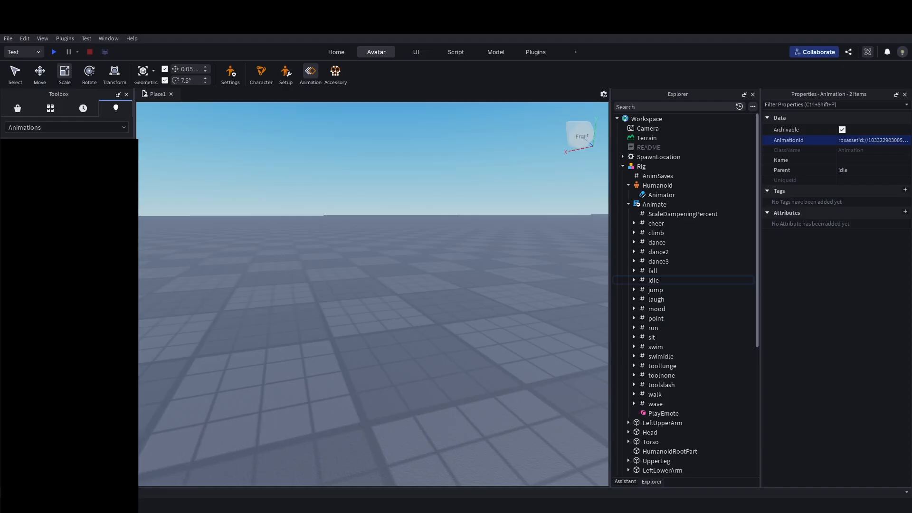
Set the AnimationId of both RunAnim and WalkAnim in the Animate script to the walk animation's asset ID.
{"action": "left_click", "coordinate": [634, 328]}
{"action": "left_click", "coordinate": [634, 404]}
{"action": "left_click", "coordinate": [668, 414]}
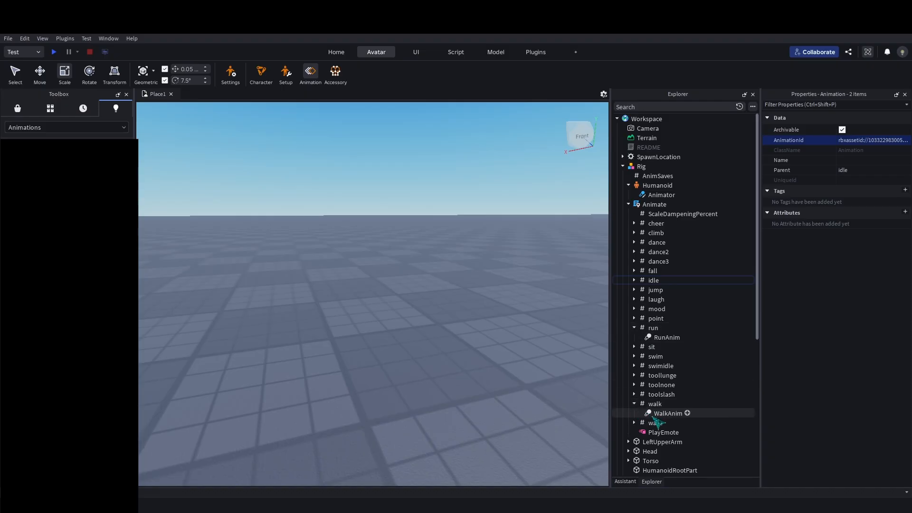
{"action": "left_click", "coordinate": [667, 338], "text": "ctrl"}
{"action": "left_click", "coordinate": [851, 140]}
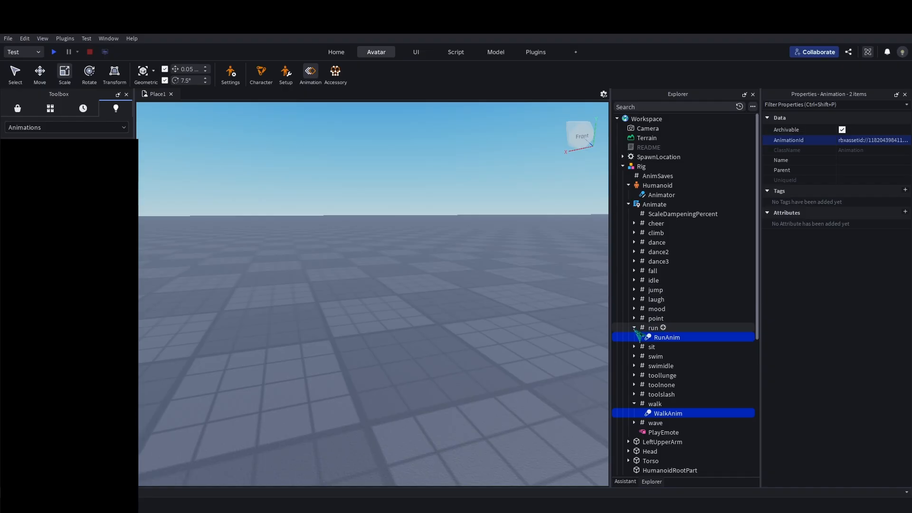
{"action": "left_click", "coordinate": [635, 328]}
{"action": "left_click", "coordinate": [634, 385]}
{"action": "left_click", "coordinate": [634, 385]}
{"action": "left_click", "coordinate": [634, 395]}
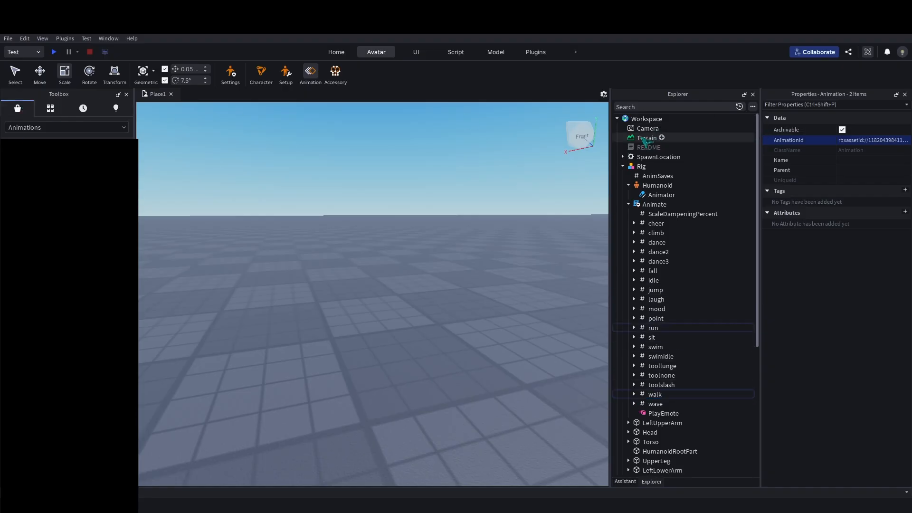
Rename the custom Rig model to StarterCharacter.
{"action": "left_click", "coordinate": [624, 166]}
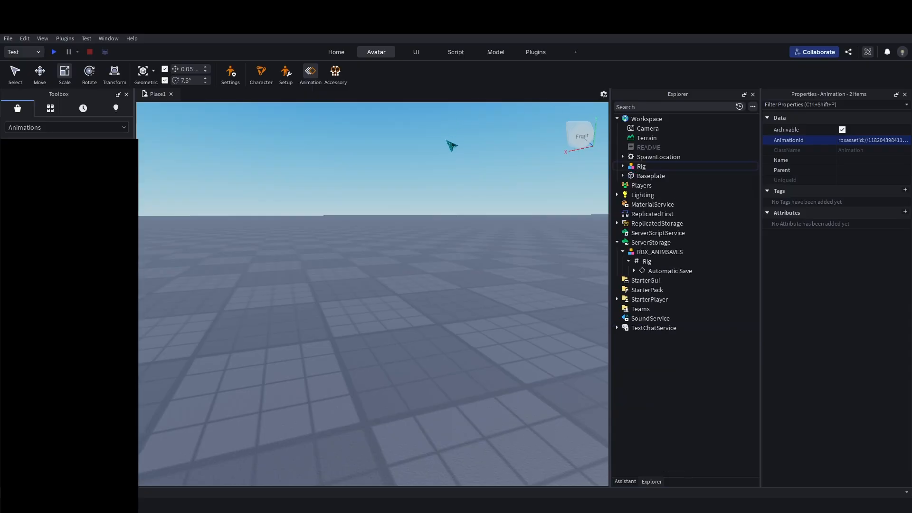
{"action": "left_click", "coordinate": [643, 167]}
{"action": "left_click", "coordinate": [640, 169]}
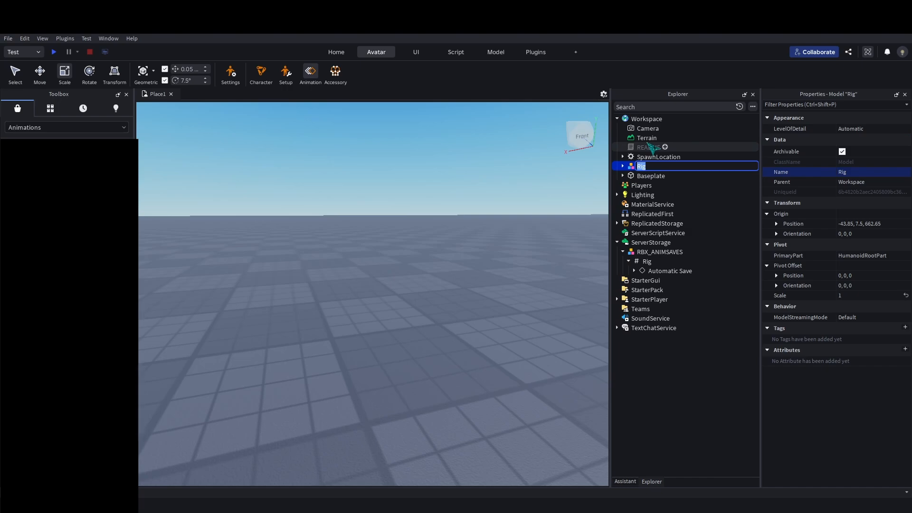
{"action": "type", "text": "StarterCharacter"}
{"action": "key", "text": "Return"}
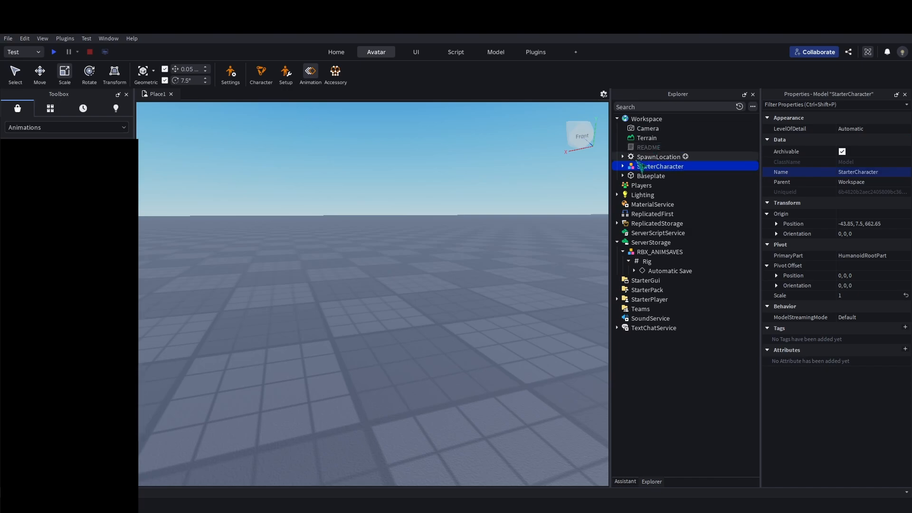
Move the Animate script into StarterCharacterScripts and the StarterCharacter model into StarterPlayer.
{"action": "left_click", "coordinate": [623, 166]}
{"action": "scroll", "coordinate": [651, 247], "scroll_direction": "down", "scroll_amount": 7}
{"action": "left_click_drag", "start_coordinate": [658, 203], "coordinate": [658, 444]}
{"action": "left_click_drag", "start_coordinate": [659, 374], "coordinate": [665, 444]}
{"action": "scroll", "coordinate": [665, 428], "scroll_direction": "up", "scroll_amount": 7}
{"action": "left_click_drag", "start_coordinate": [653, 170], "coordinate": [656, 414]}
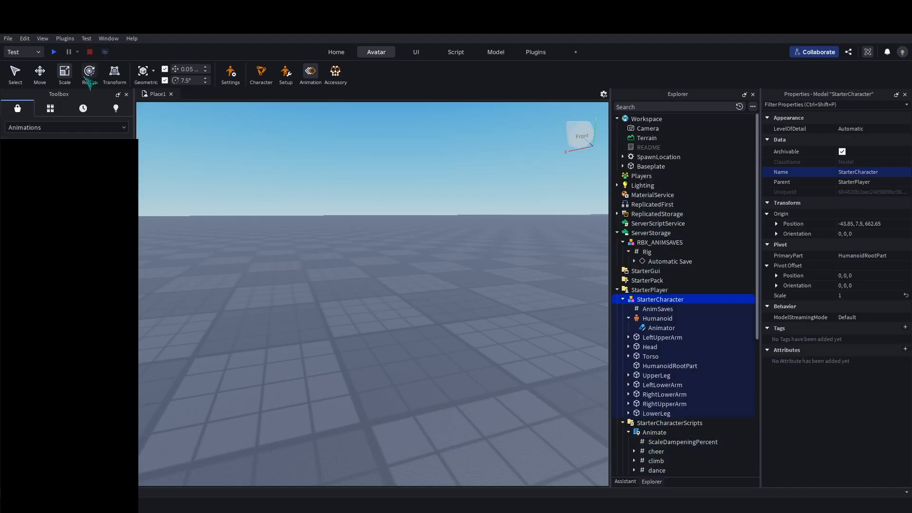
Playtest the place by walking the custom character around to check its animations, and end the test.
{"action": "left_click", "coordinate": [53, 52]}
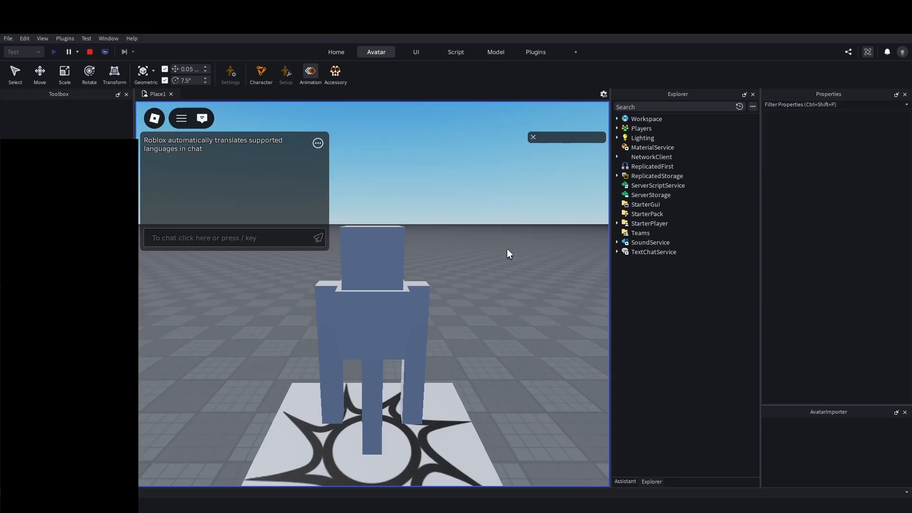
{"action": "key", "text": "w"}
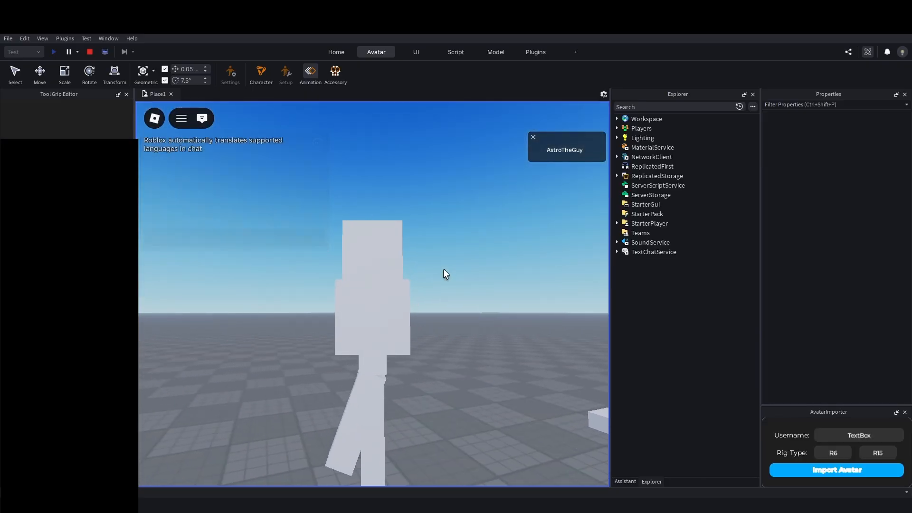
{"action": "key", "text": "a"}
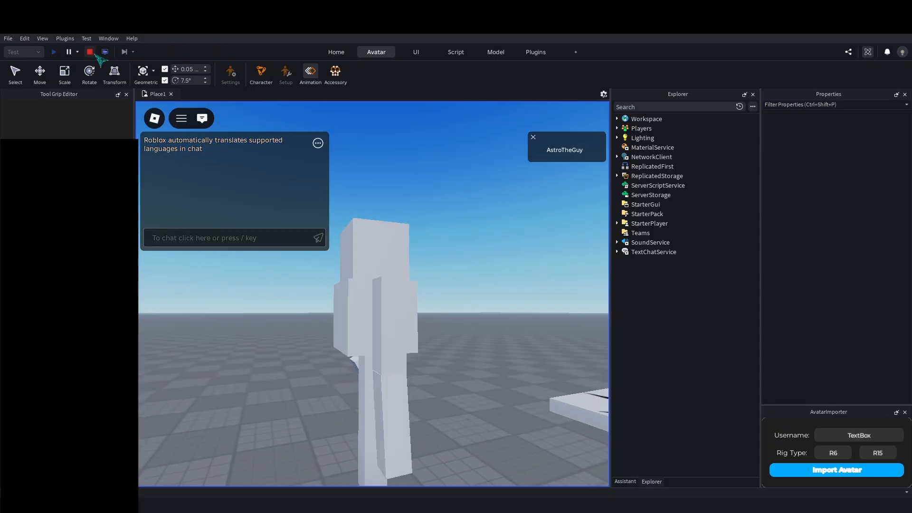
{"action": "left_click", "coordinate": [90, 51]}
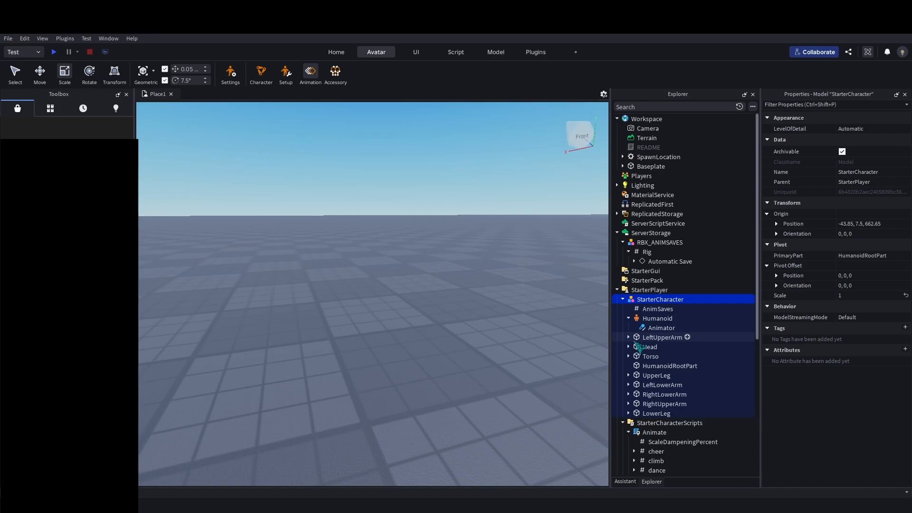
Turn off CanCollide for the StarterCharacter's head, arm parts, leg parts and HumanoidRootPart, leaving out the Torso.
{"action": "left_click", "coordinate": [651, 347]}
{"action": "key", "text": "Up"}
{"action": "left_click", "coordinate": [651, 349], "text": "ctrl"}
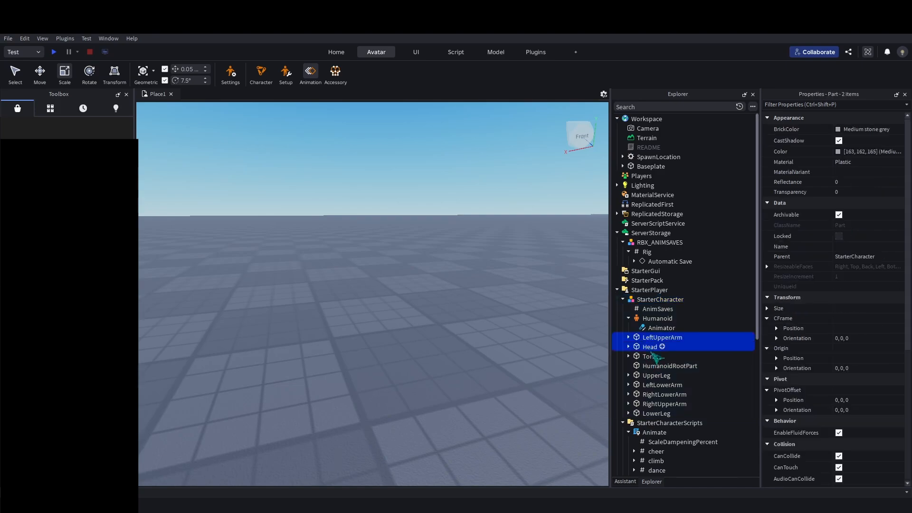
{"action": "left_click", "coordinate": [662, 404], "text": "ctrl"}
{"action": "left_click", "coordinate": [662, 393], "text": "ctrl"}
{"action": "left_click", "coordinate": [657, 414], "text": "ctrl"}
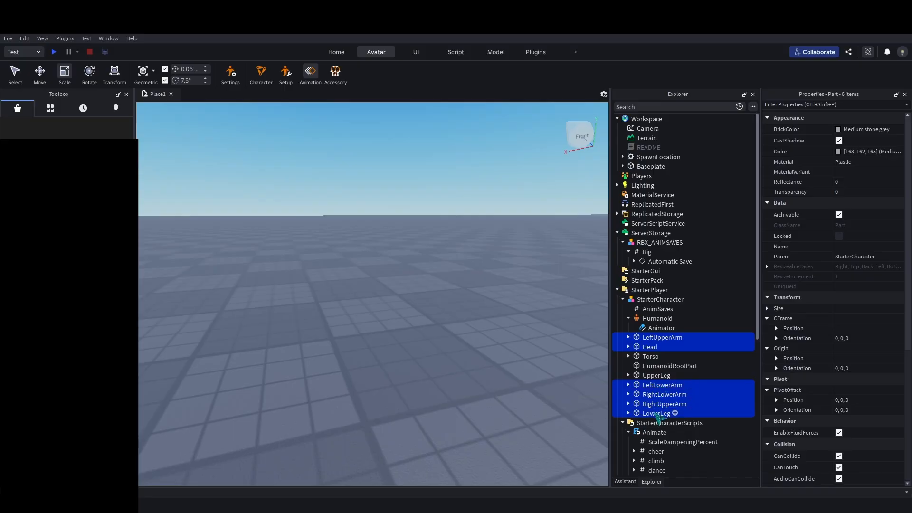
{"action": "left_click", "coordinate": [657, 375], "text": "ctrl"}
{"action": "left_click", "coordinate": [663, 366], "text": "ctrl"}
{"action": "scroll", "coordinate": [844, 409], "scroll_direction": "down", "scroll_amount": 1}
{"action": "left_click", "coordinate": [839, 427]}
{"action": "left_click", "coordinate": [652, 356]}
Try a HipHeight of 6 and then 4 on the StarterCharacter's Humanoid.
{"action": "left_click", "coordinate": [657, 318]}
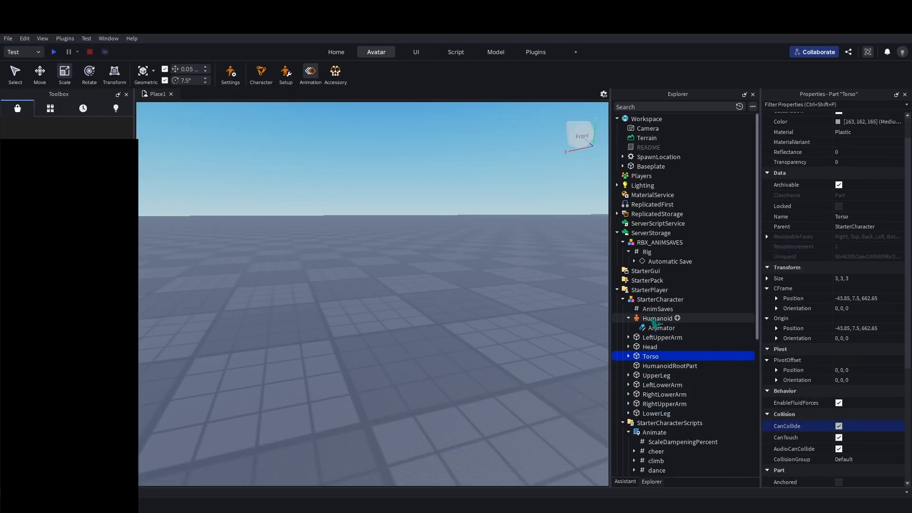
{"action": "left_click", "coordinate": [861, 364]}
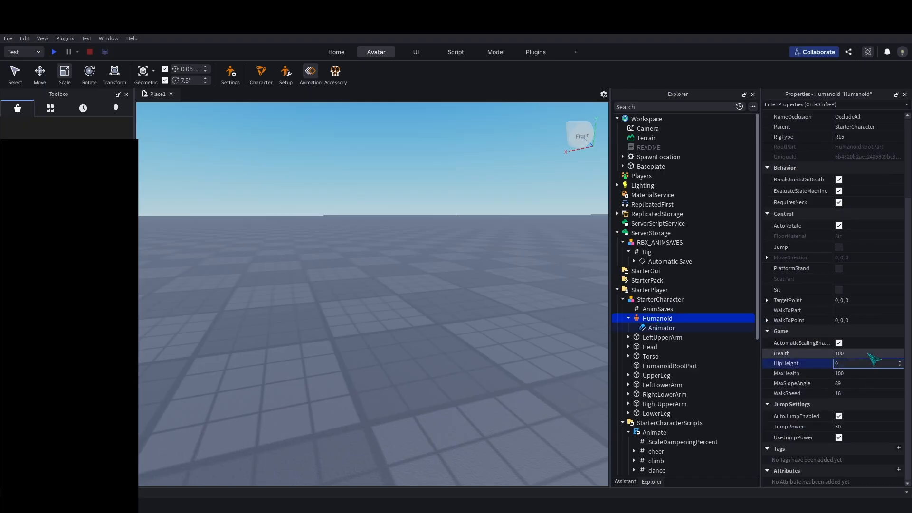
{"action": "type", "text": "4"}
{"action": "type", "text": "6"}
{"action": "key", "text": "Return"}
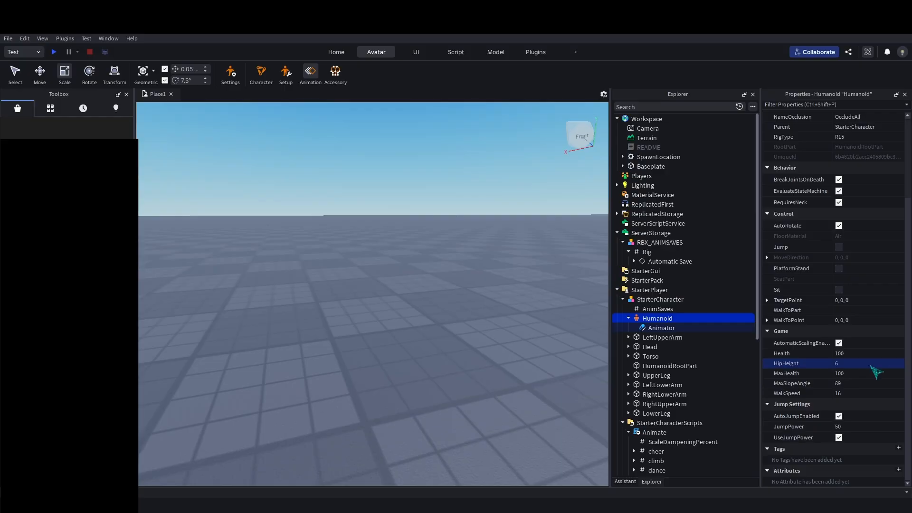
{"action": "left_click", "coordinate": [862, 364]}
{"action": "type", "text": "4"}
Playtest the character's standing height by walking it off the spawn pad, and end the test.
{"action": "left_click", "coordinate": [54, 51]}
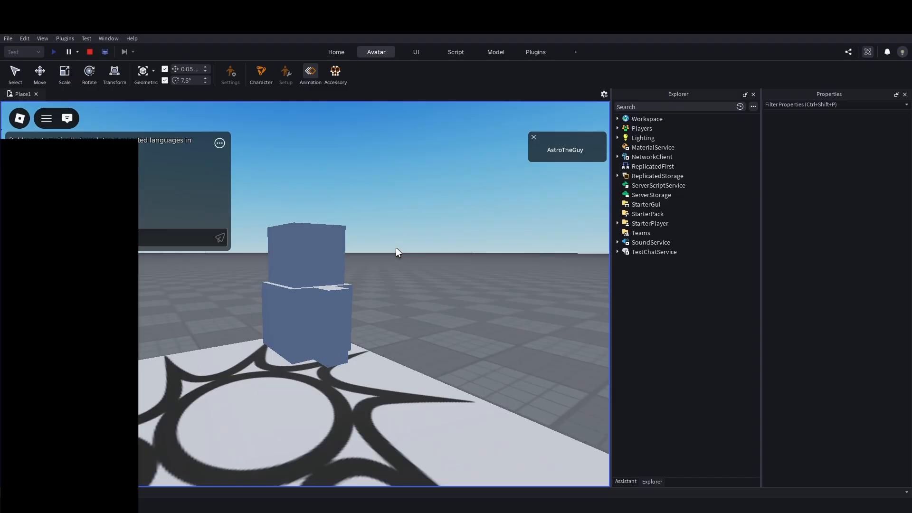
{"action": "key", "text": "w"}
{"action": "right_click_drag", "start_coordinate": [450, 236], "coordinate": [449, 235]}
{"action": "key", "text": "d"}
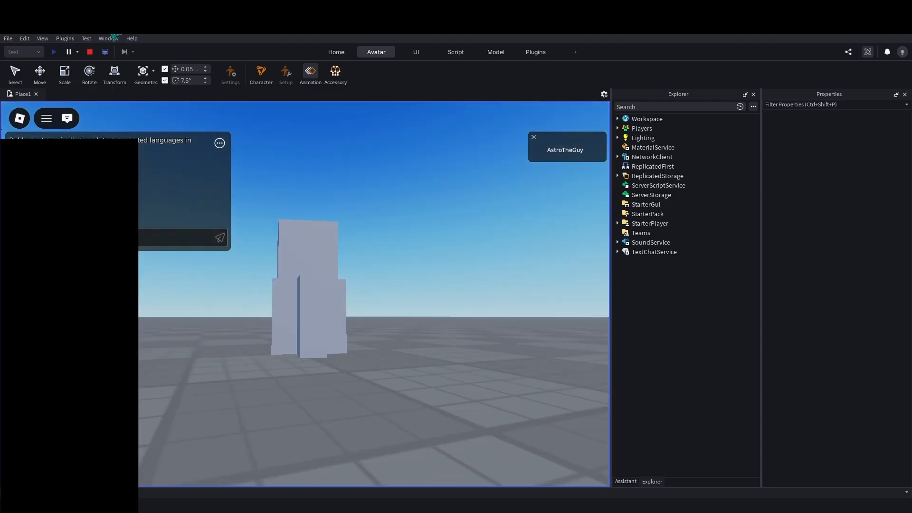
{"action": "left_click", "coordinate": [90, 52]}
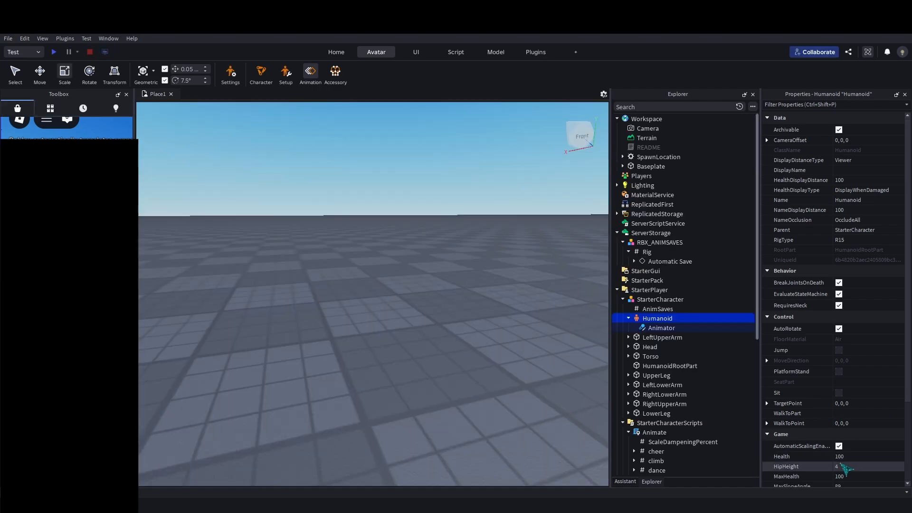
Set the Humanoid's HipHeight to 8 and check the character's height in a playtest.
{"action": "left_click", "coordinate": [856, 467]}
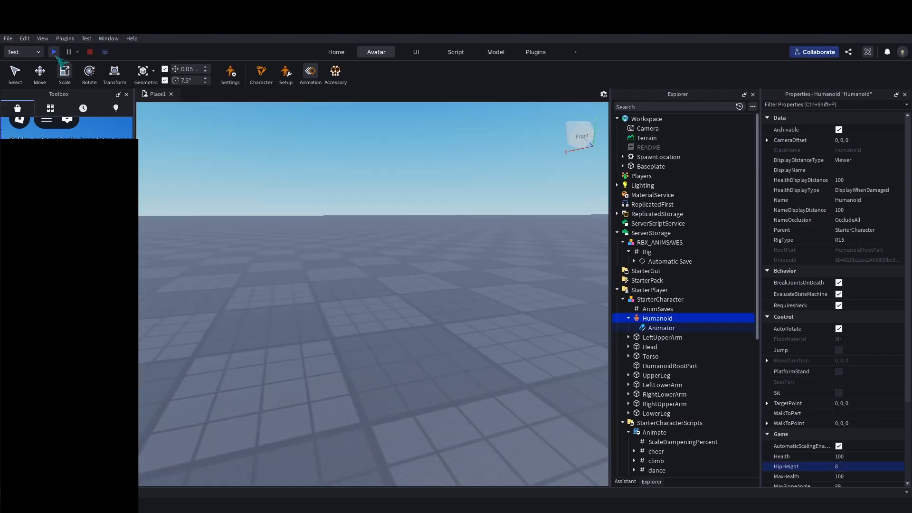
{"action": "left_click", "coordinate": [54, 51]}
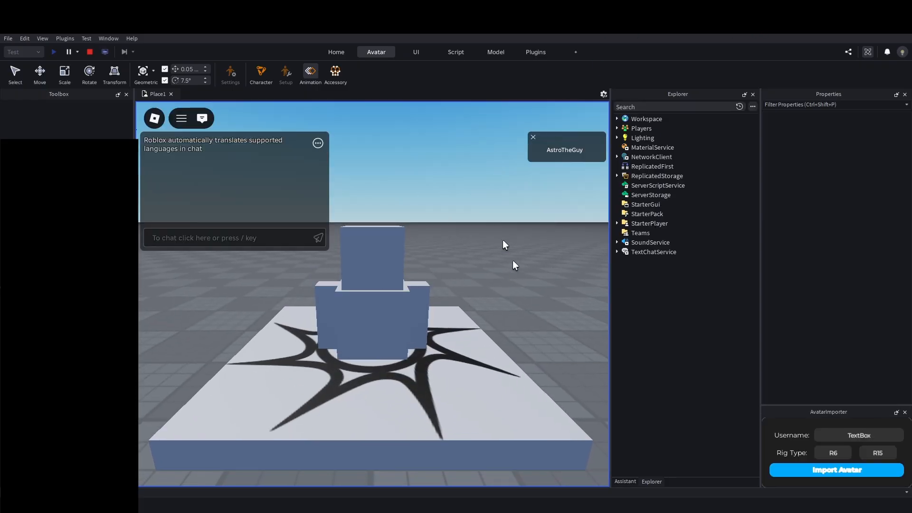
{"action": "right_click_drag", "start_coordinate": [532, 249], "coordinate": [532, 249]}
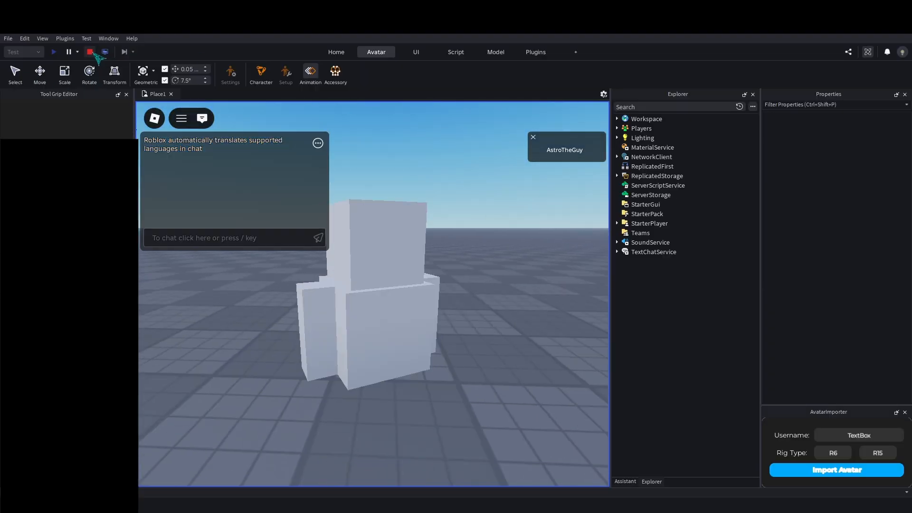
{"action": "left_click", "coordinate": [90, 51]}
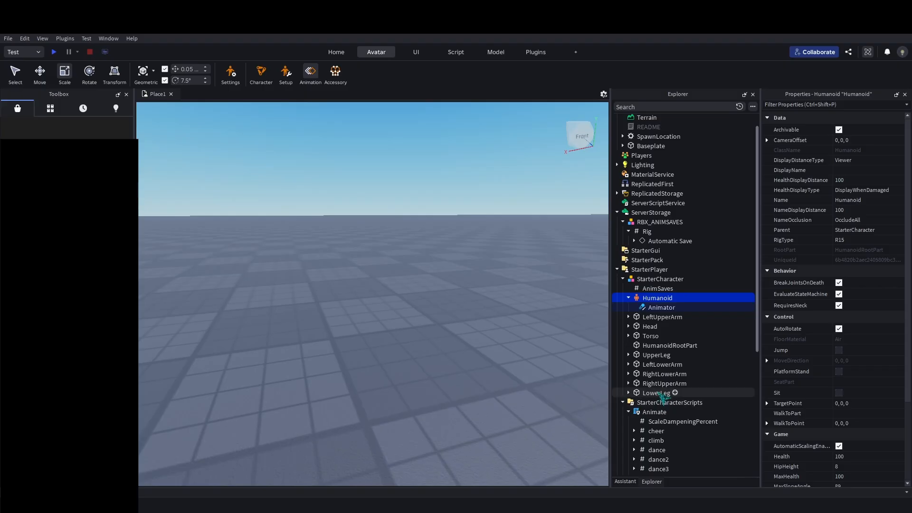
{"action": "scroll", "coordinate": [889, 430], "scroll_direction": "down", "scroll_amount": 5}
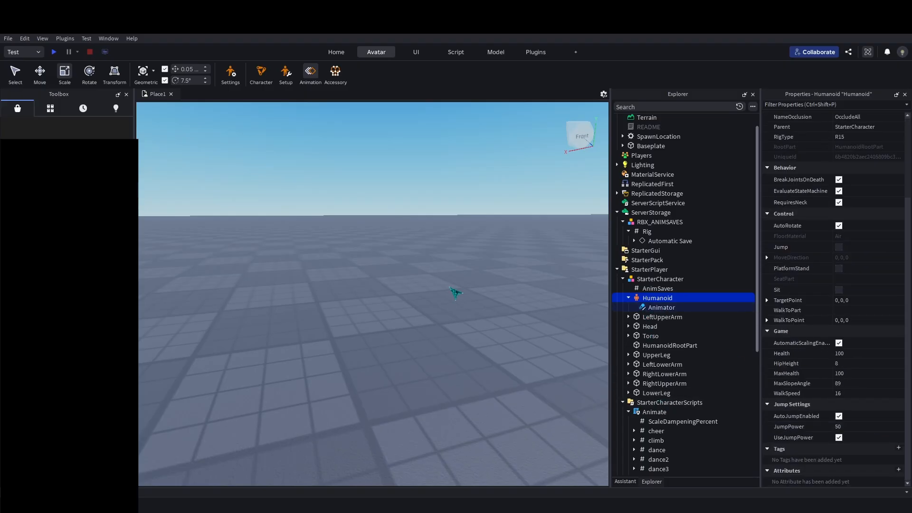
Put the Animate script back into the StarterCharacter model and move that model out of StarterPlayer into Workspace.
{"action": "right_click_drag", "start_coordinate": [498, 308], "coordinate": [480, 285]}
{"action": "scroll", "coordinate": [480, 285], "scroll_direction": "down", "scroll_amount": 5}
{"action": "right_click_drag", "start_coordinate": [536, 342], "coordinate": [598, 362]}
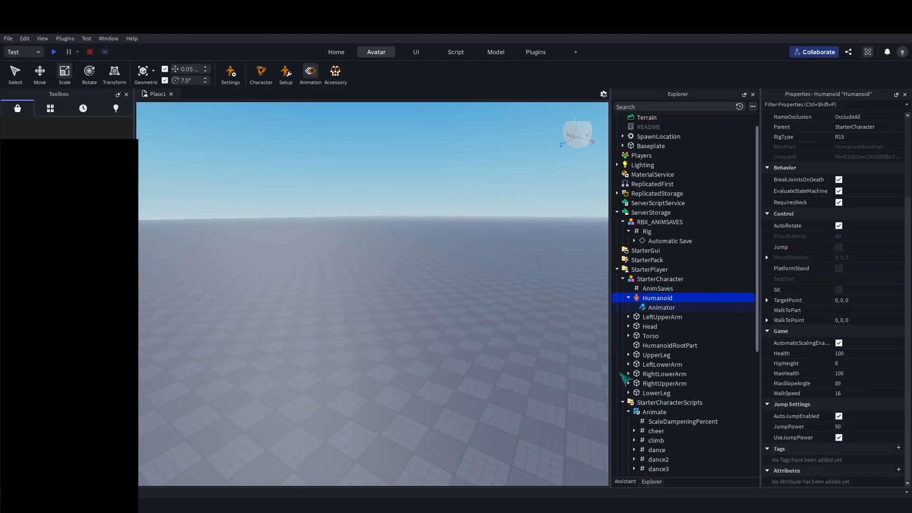
{"action": "left_click", "coordinate": [654, 412]}
{"action": "left_click_drag", "start_coordinate": [654, 281], "coordinate": [650, 120]}
{"action": "key", "text": "Delete"}
{"action": "key", "text": "ctrl+z"}
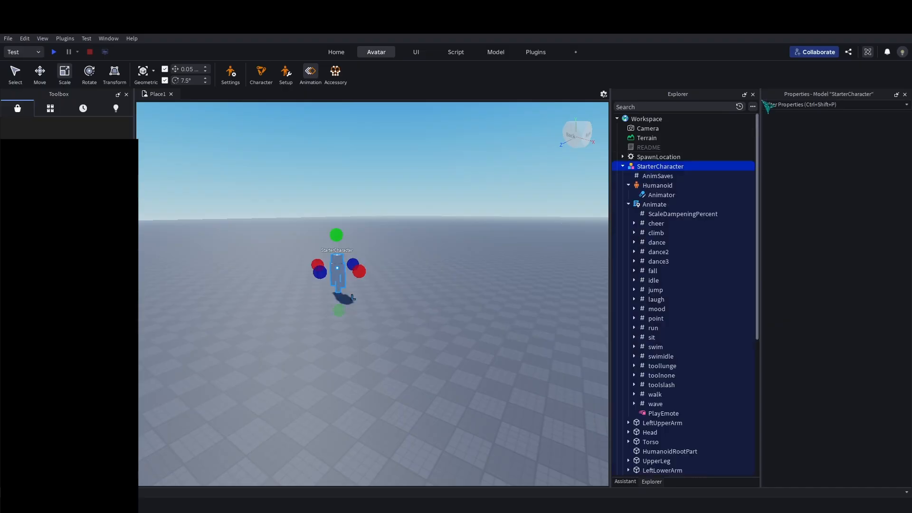
Add the ready-made CoreBeing model to Workspace as a second character.
{"action": "left_click", "coordinate": [410, 221]}
{"action": "key", "text": "w"}
{"action": "right_click_drag", "start_coordinate": [380, 260], "coordinate": [387, 241]}
{"action": "key", "text": "e"}
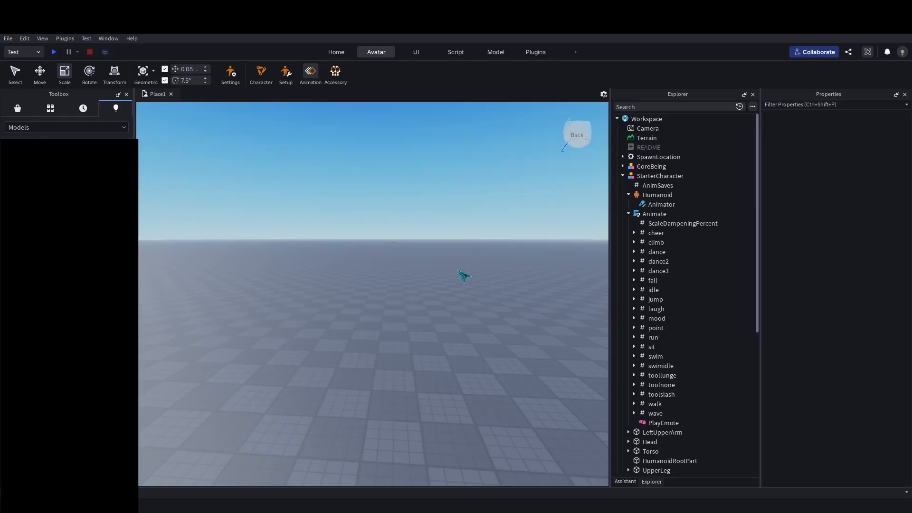
{"action": "left_click_drag", "start_coordinate": [397, 301], "coordinate": [401, 347]}
{"action": "key", "text": "f"}
{"action": "right_click_drag", "start_coordinate": [448, 297], "coordinate": [449, 299]}
Examine the CoreBeing model's AnimationStateScript, Animate script, Kick tool and Humanoid game properties.
{"action": "left_click", "coordinate": [623, 167]}
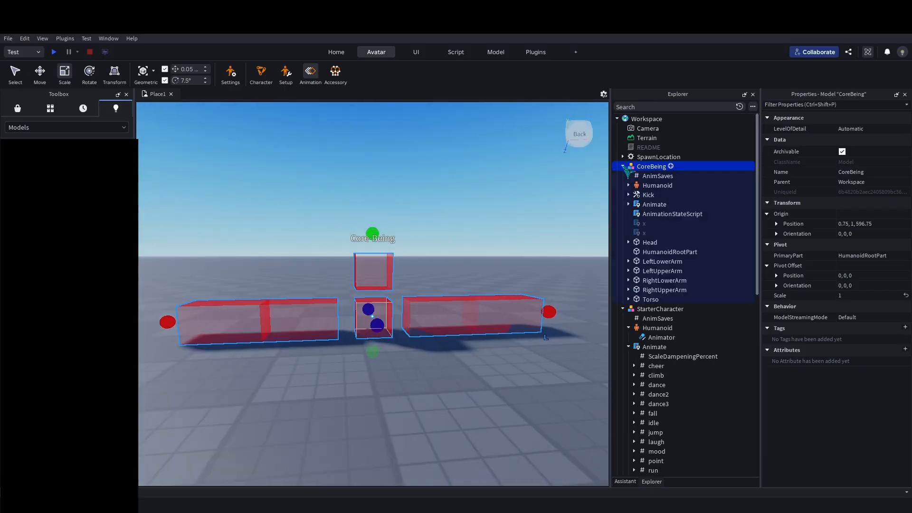
{"action": "left_click", "coordinate": [623, 309]}
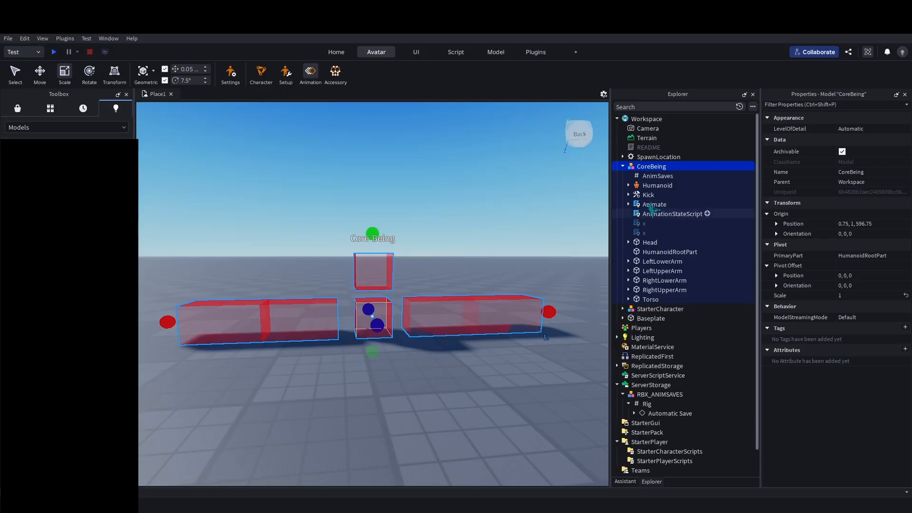
{"action": "left_click", "coordinate": [661, 214]}
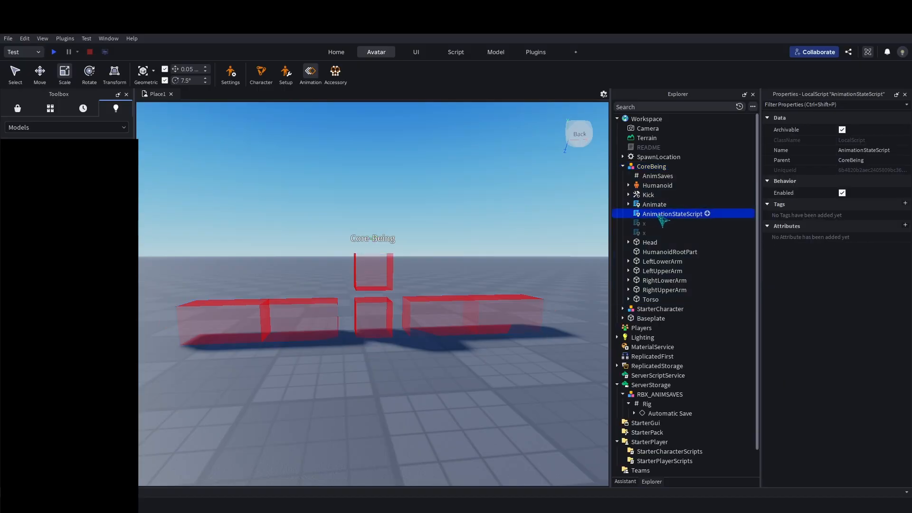
{"action": "left_click", "coordinate": [632, 482]}
{"action": "left_click", "coordinate": [656, 482]}
{"action": "left_click", "coordinate": [646, 207]}
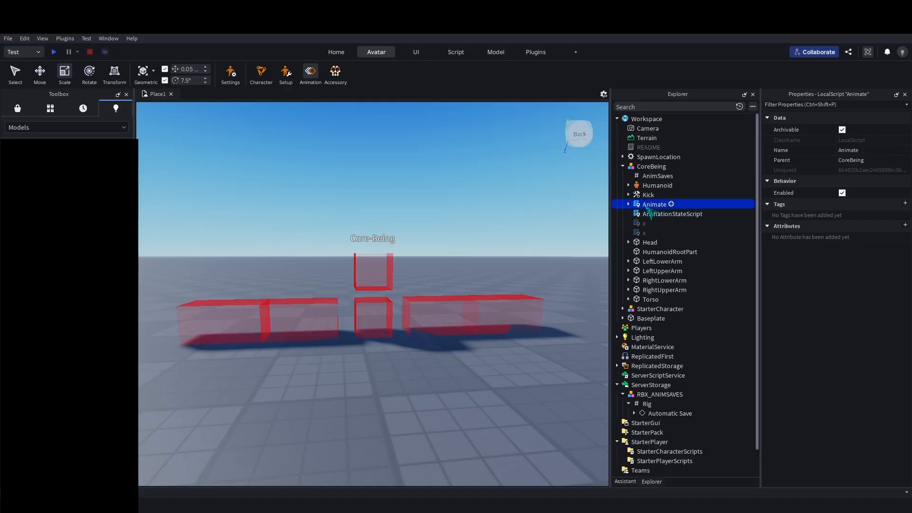
{"action": "left_click", "coordinate": [649, 195]}
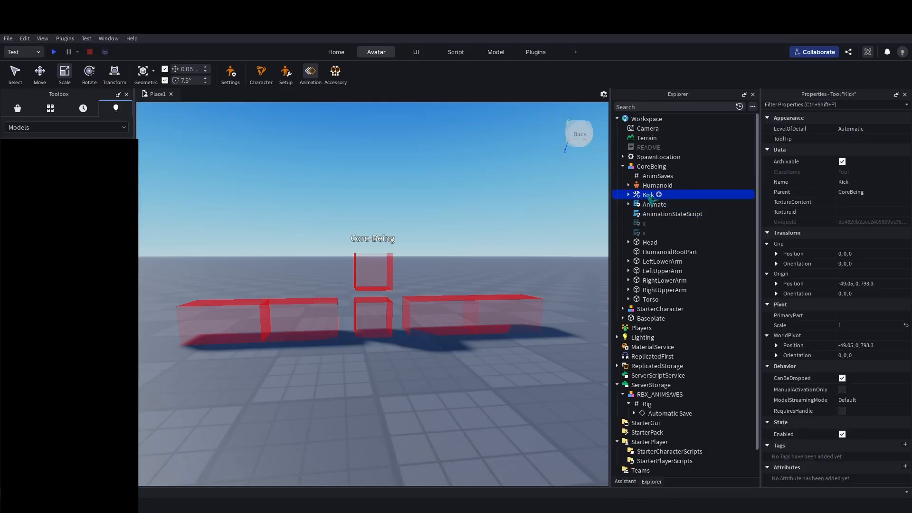
{"action": "left_click", "coordinate": [658, 186]}
{"action": "scroll", "coordinate": [851, 369], "scroll_direction": "down", "scroll_amount": 10}
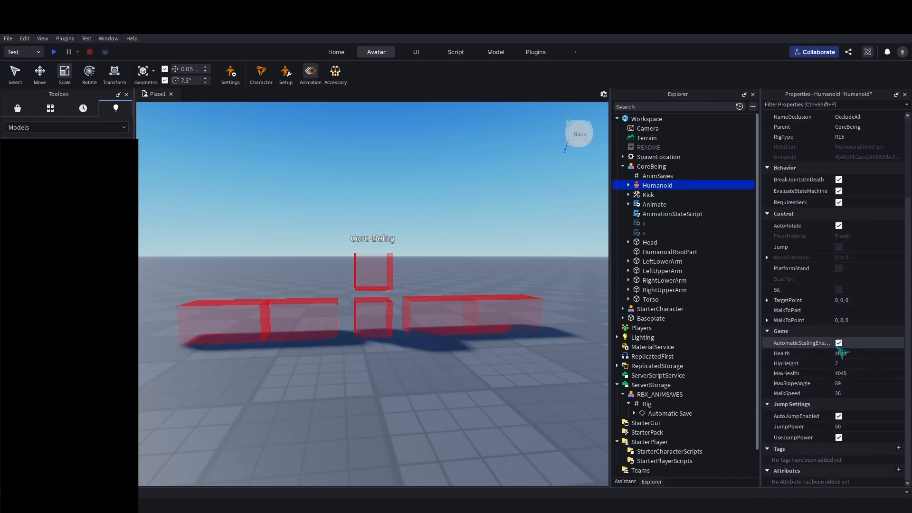
Make CoreBeing the StarterCharacter inside StarterPlayer, with its Animate script placed in StarterCharacterScripts.
{"action": "left_click", "coordinate": [651, 167]}
{"action": "left_click_drag", "start_coordinate": [652, 166], "coordinate": [655, 415]}
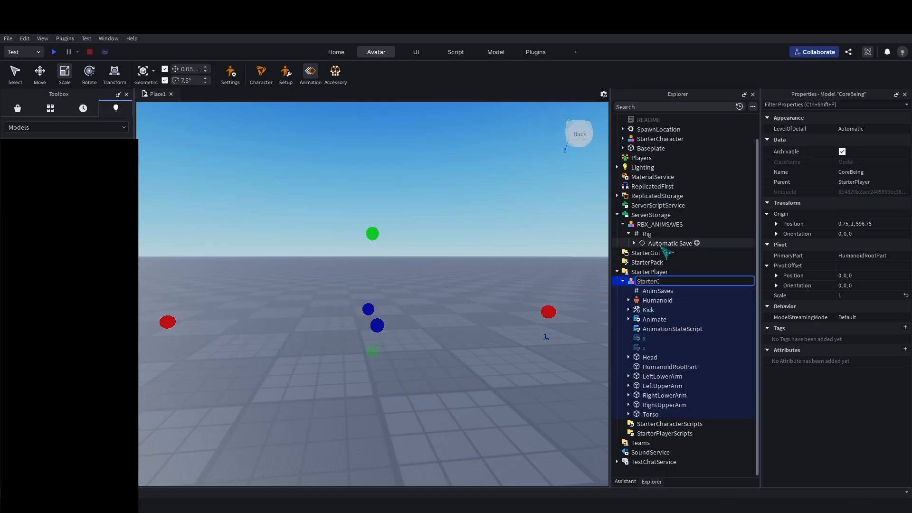
{"action": "type", "text": "racte"}
{"action": "key", "text": "Return"}
{"action": "left_click_drag", "start_coordinate": [655, 320], "coordinate": [670, 425]}
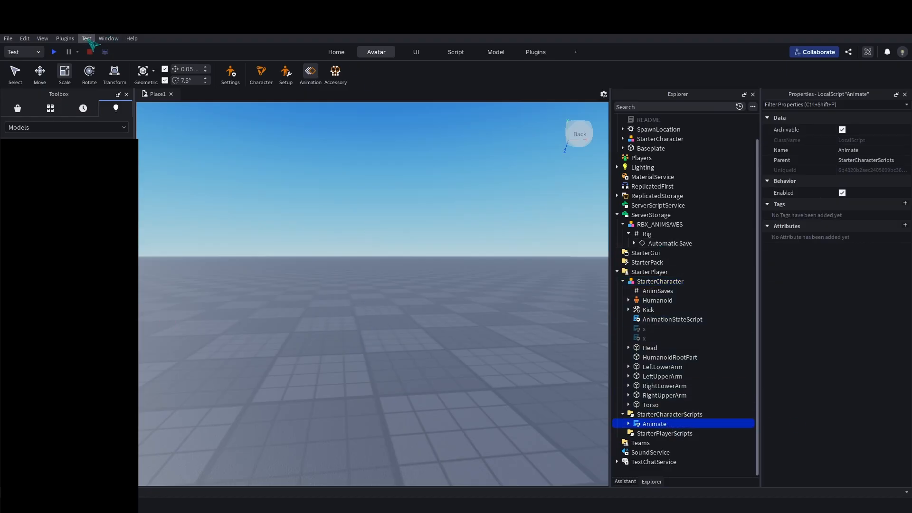
Playtest the new StarterCharacter, try its Kick tool, and end the test.
{"action": "left_click", "coordinate": [55, 53]}
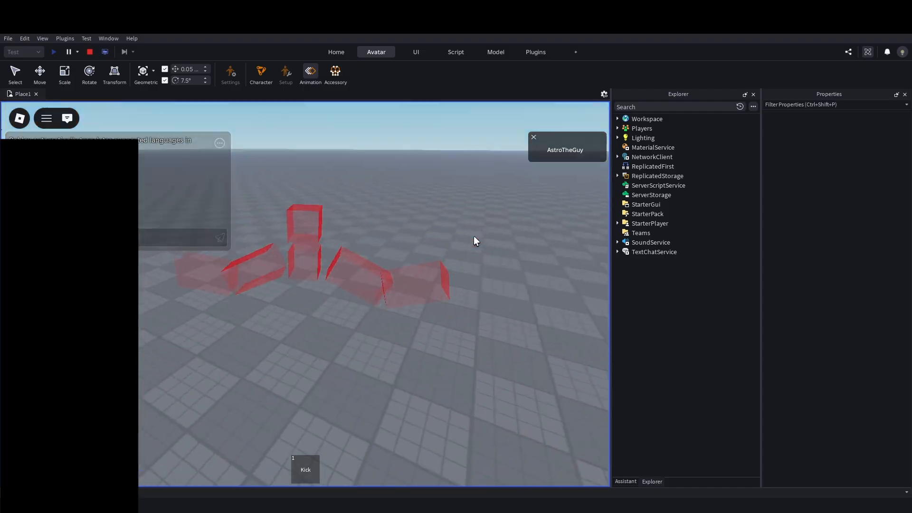
{"action": "key", "text": "1"}
{"action": "left_click", "coordinate": [474, 239]}
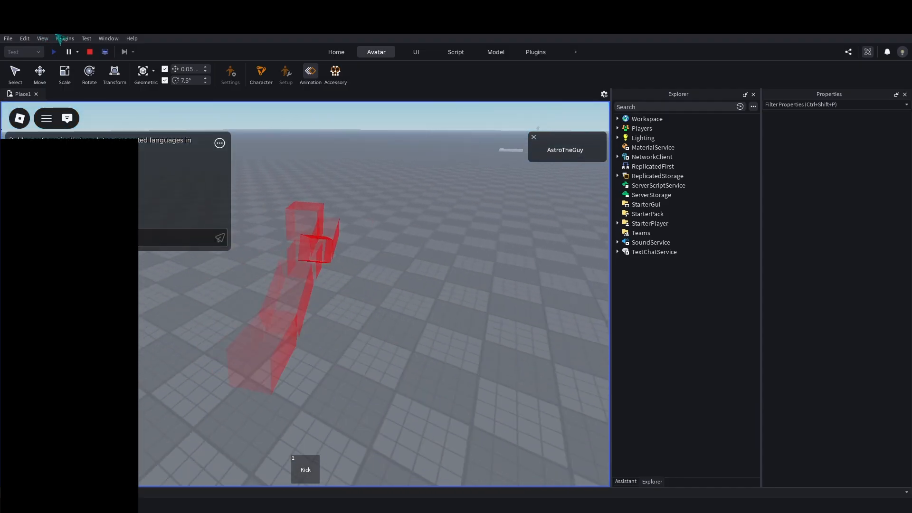
{"action": "left_click", "coordinate": [91, 52]}
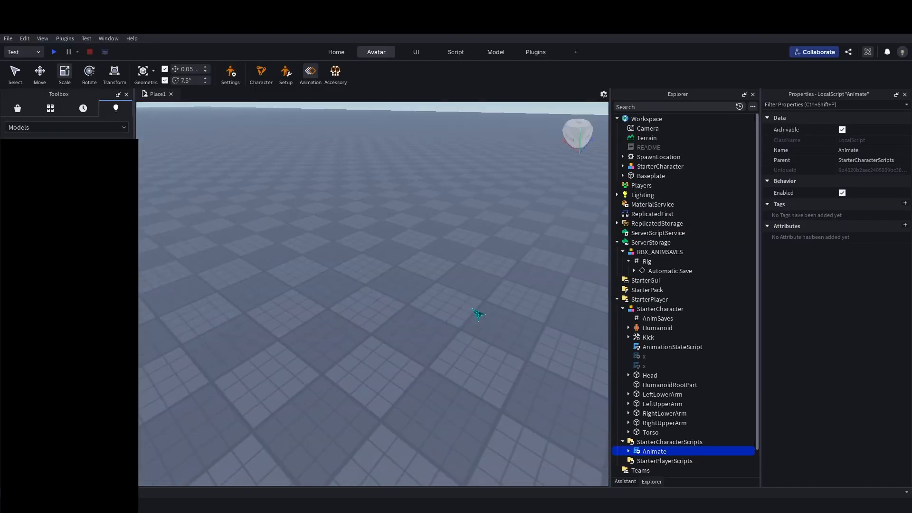
Raise the StarterCharacter in StarterPlayer to a height of 8.4 and the one in Workspace by 5.45 studs.
{"action": "left_click", "coordinate": [661, 309]}
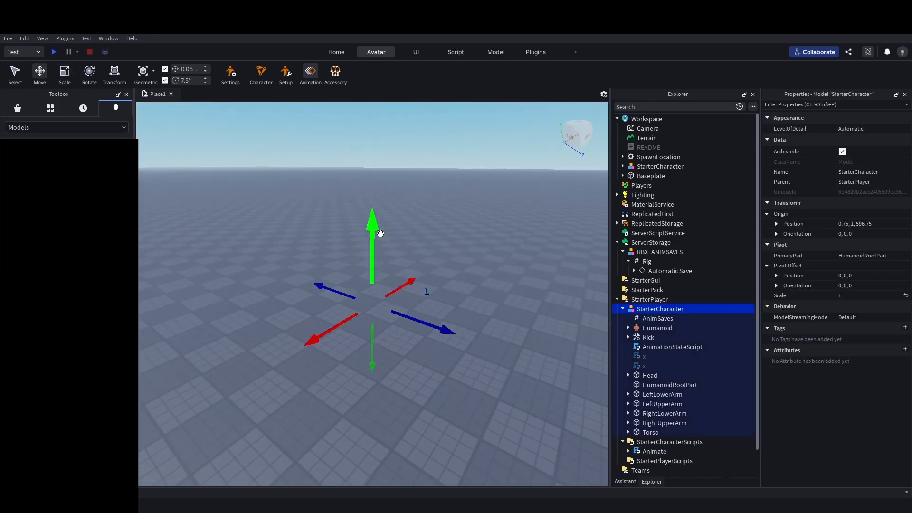
{"action": "left_click_drag", "start_coordinate": [375, 241], "coordinate": [671, 175]}
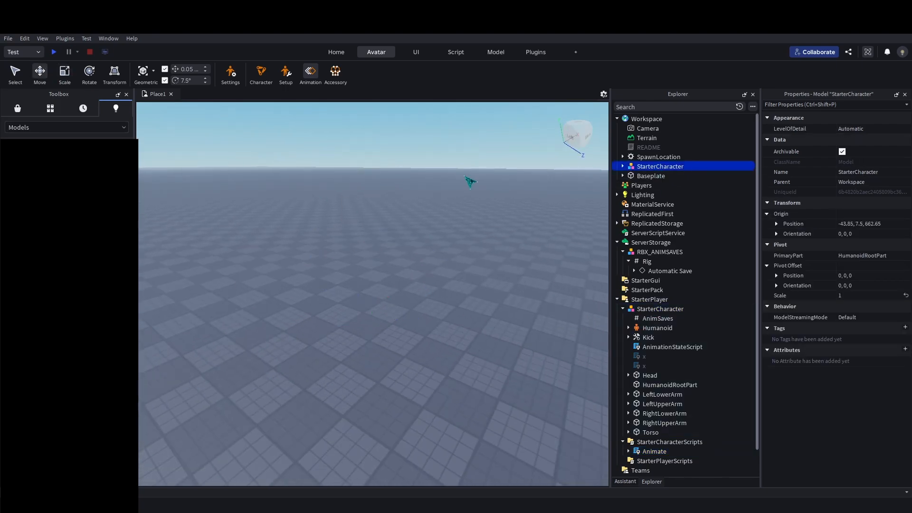
{"action": "key", "text": "f"}
{"action": "scroll", "coordinate": [379, 207], "scroll_direction": "down", "scroll_amount": 2}
{"action": "left_click_drag", "start_coordinate": [376, 202], "coordinate": [378, 155]}
Playtest the raised StarterCharacter by walking it and toggling the Kick tool, and end the test.
{"action": "left_click", "coordinate": [54, 52]}
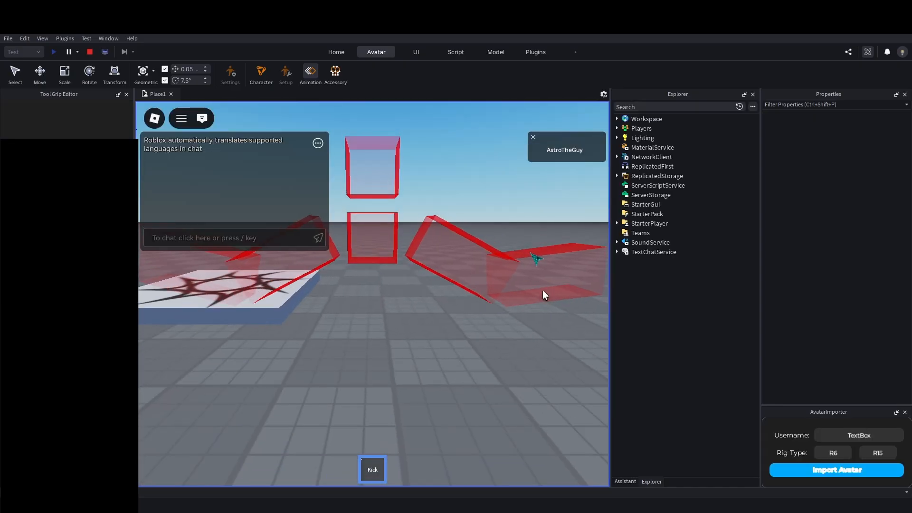
{"action": "key", "text": "s"}
{"action": "right_click_drag", "start_coordinate": [443, 264], "coordinate": [443, 264]}
{"action": "key", "text": "1"}
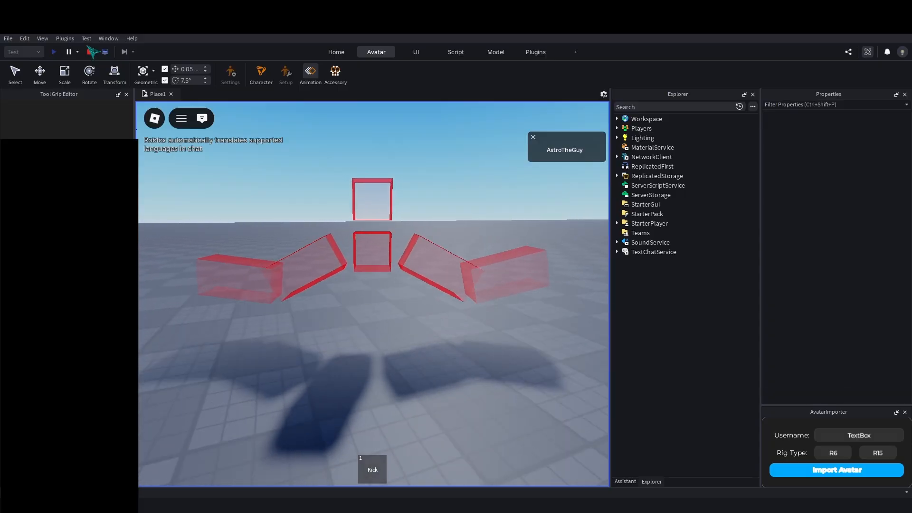
{"action": "left_click", "coordinate": [91, 52]}
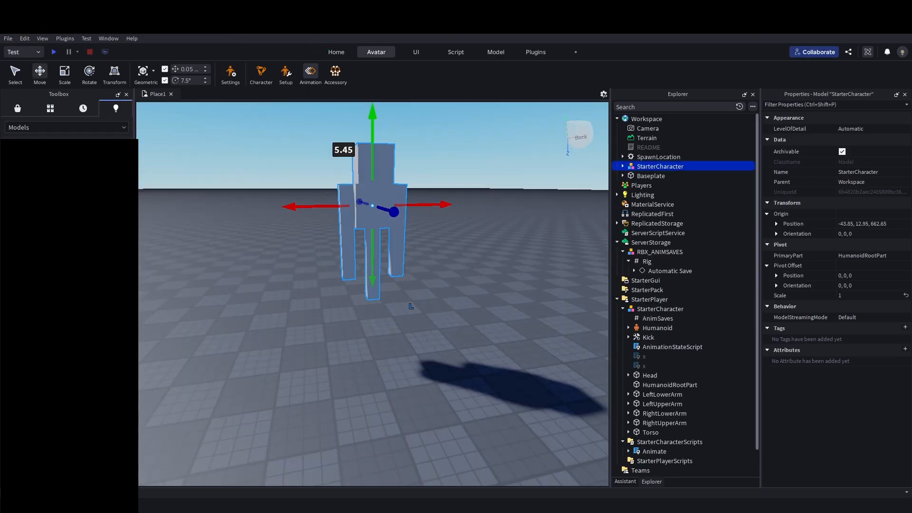
Delete the SpawnLocation from Workspace and check how the character spawns in another playtest.
{"action": "right_click_drag", "start_coordinate": [471, 294], "coordinate": [470, 297]}
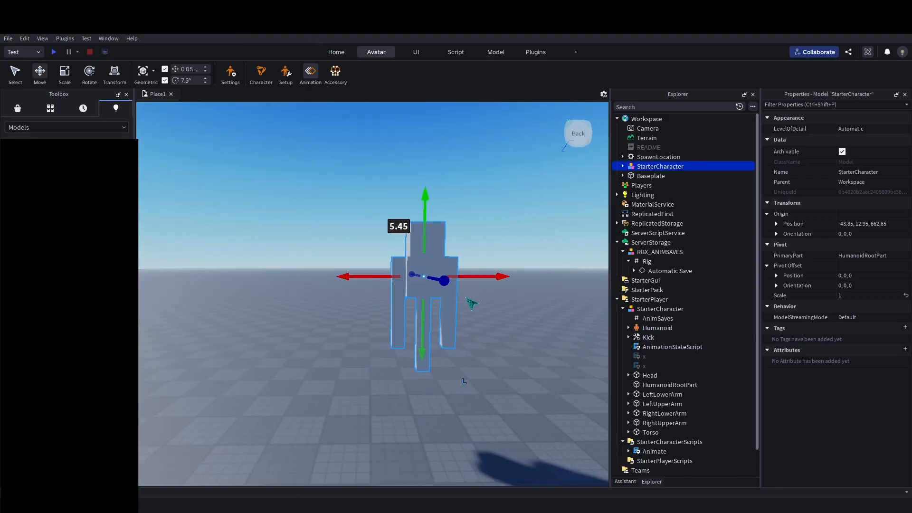
{"action": "scroll", "coordinate": [352, 299], "scroll_direction": "up", "scroll_amount": 3}
{"action": "left_click", "coordinate": [644, 158]}
{"action": "key", "text": "Delete"}
{"action": "left_click", "coordinate": [55, 52]}
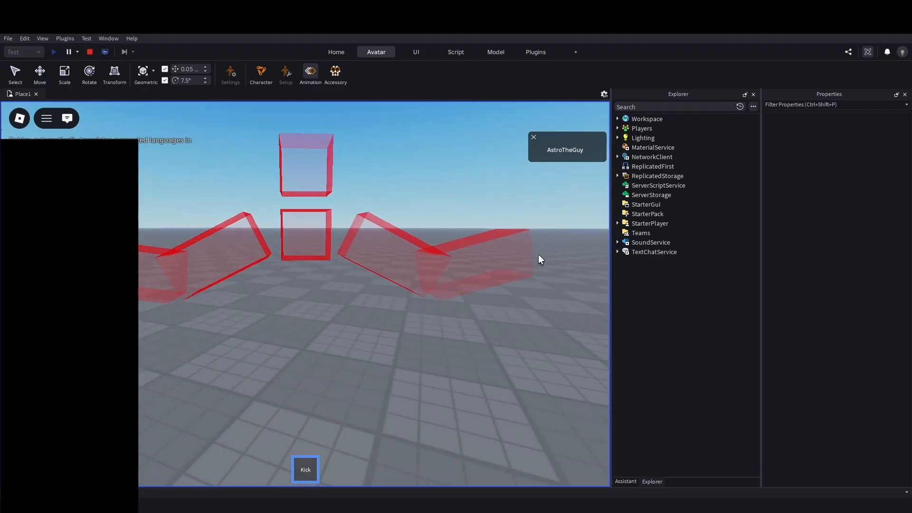
{"action": "left_click", "coordinate": [89, 52]}
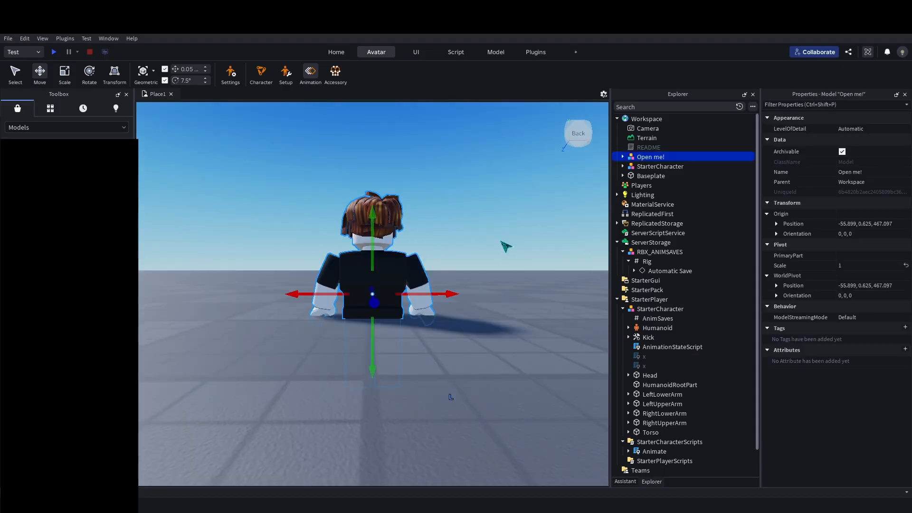
Place the inserted "Open me!" morph kit model on top of the baseplate, about 2 studs higher.
{"action": "right_click_drag", "start_coordinate": [518, 264], "coordinate": [413, 251]}
{"action": "left_click_drag", "start_coordinate": [412, 277], "coordinate": [404, 304]}
{"action": "key", "text": "f"}
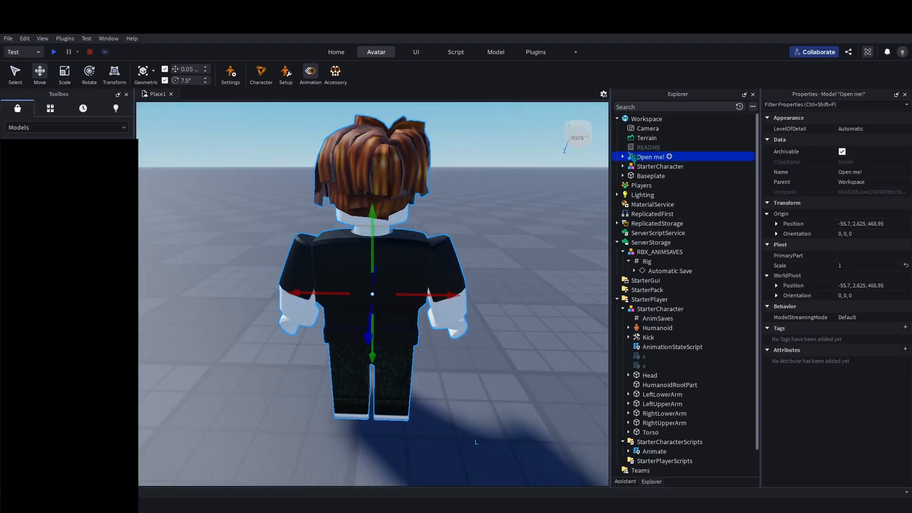
Move the MorphGui from the "Open me!" model into StarterGui.
{"action": "left_click", "coordinate": [624, 156]}
{"action": "left_click_drag", "start_coordinate": [664, 194], "coordinate": [657, 252]}
{"action": "scroll", "coordinate": [675, 238], "scroll_direction": "up", "scroll_amount": 3}
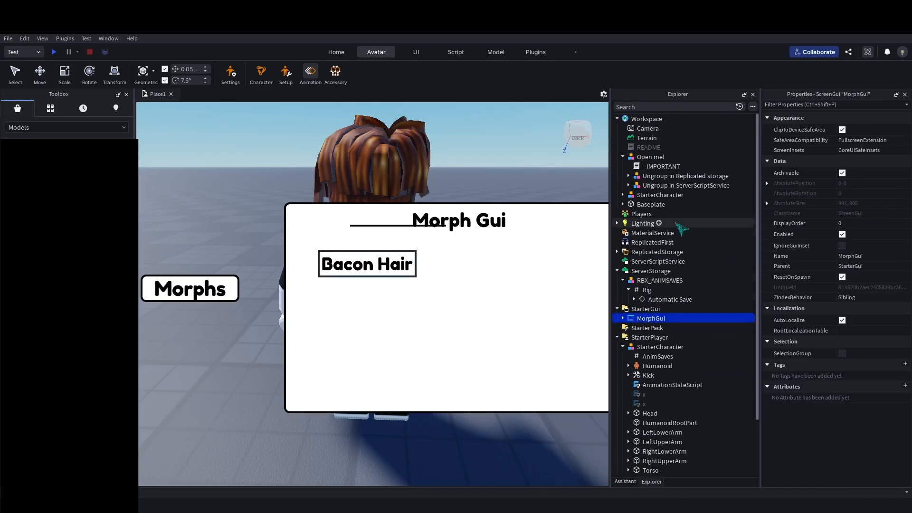
Move the kit's two remaining groups into ServerScriptService and ReplicatedStorage as their names instruct, and ungroup them there.
{"action": "left_click_drag", "start_coordinate": [685, 185], "coordinate": [659, 231]}
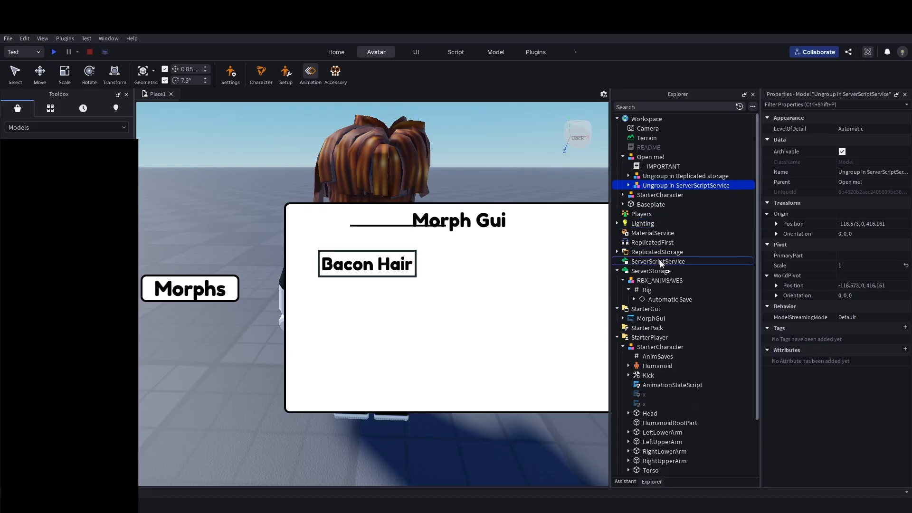
{"action": "left_click_drag", "start_coordinate": [662, 263], "coordinate": [662, 262]}
{"action": "left_click_drag", "start_coordinate": [689, 175], "coordinate": [665, 243]}
{"action": "key", "text": "ctrl+u"}
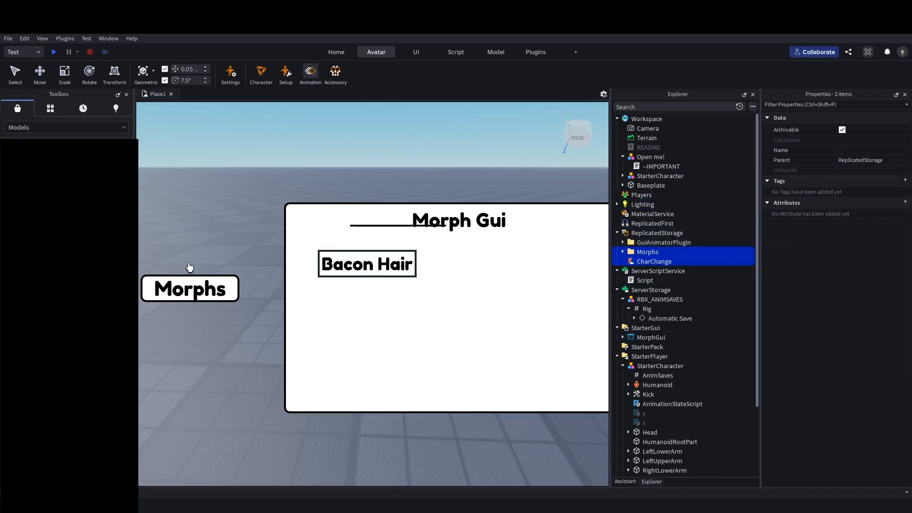
Rename the StarterCharacter in StarterPlayer as 8 and move the Animate script from StarterCharacterScripts into it.
{"action": "left_click", "coordinate": [659, 178]}
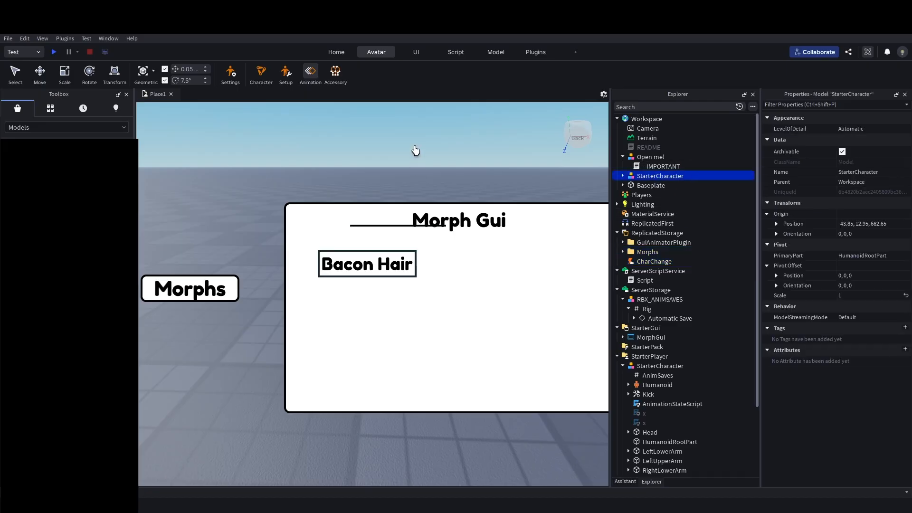
{"action": "key", "text": "f"}
{"action": "scroll", "coordinate": [651, 309], "scroll_direction": "down", "scroll_amount": 3}
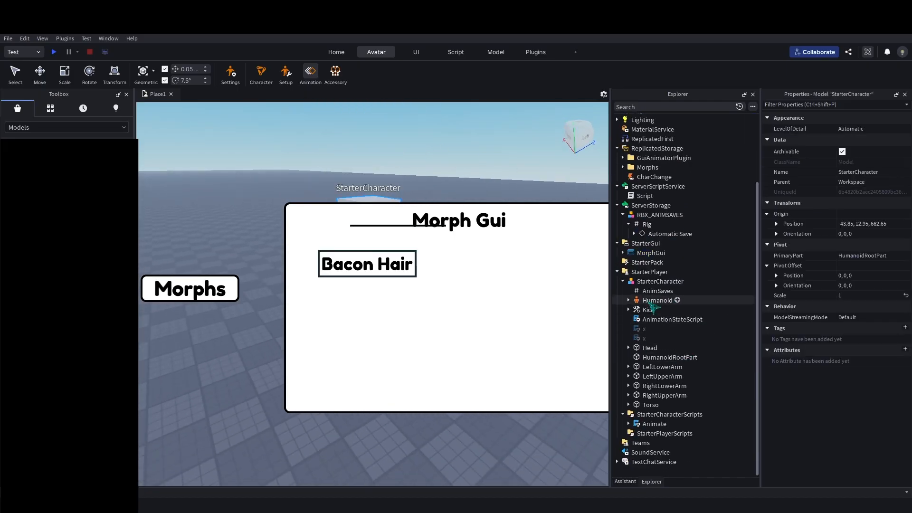
{"action": "left_click", "coordinate": [658, 283]}
{"action": "type", "text": "8"}
{"action": "key", "text": "Return"}
{"action": "left_click_drag", "start_coordinate": [655, 424], "coordinate": [637, 322]}
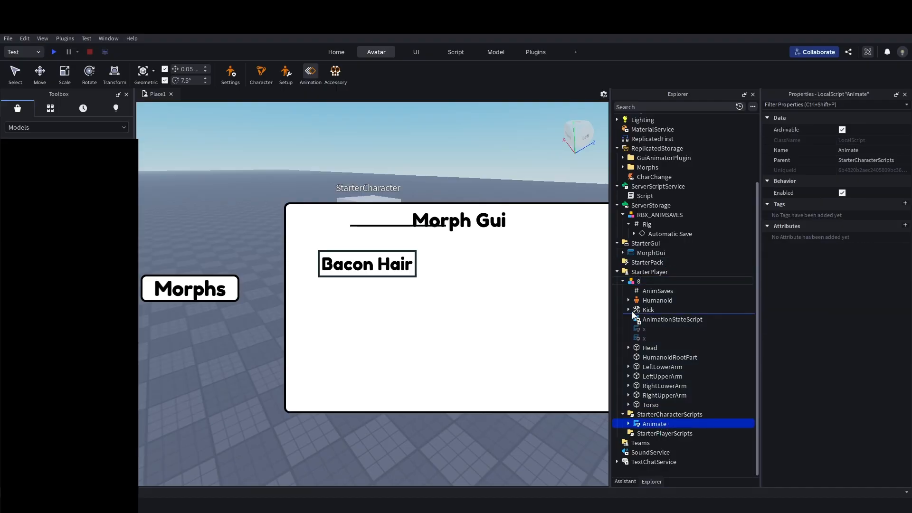
{"action": "left_click_drag", "start_coordinate": [642, 285], "coordinate": [645, 284]}
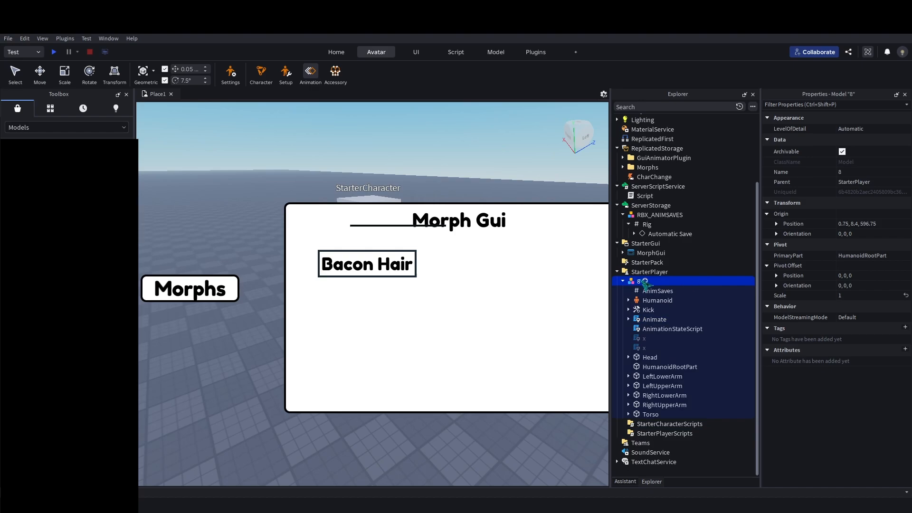
Rename the character model in StarterPlayer as moe and move it into the Morphs folder of ReplicatedStorage.
{"action": "left_click", "coordinate": [642, 281]}
{"action": "type", "text": "32"}
{"action": "key", "text": "Return"}
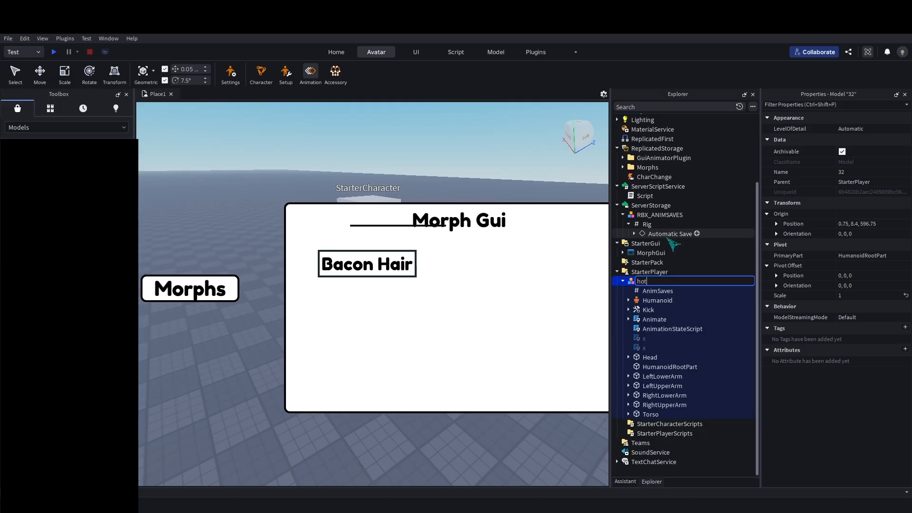
{"action": "key", "text": "Return"}
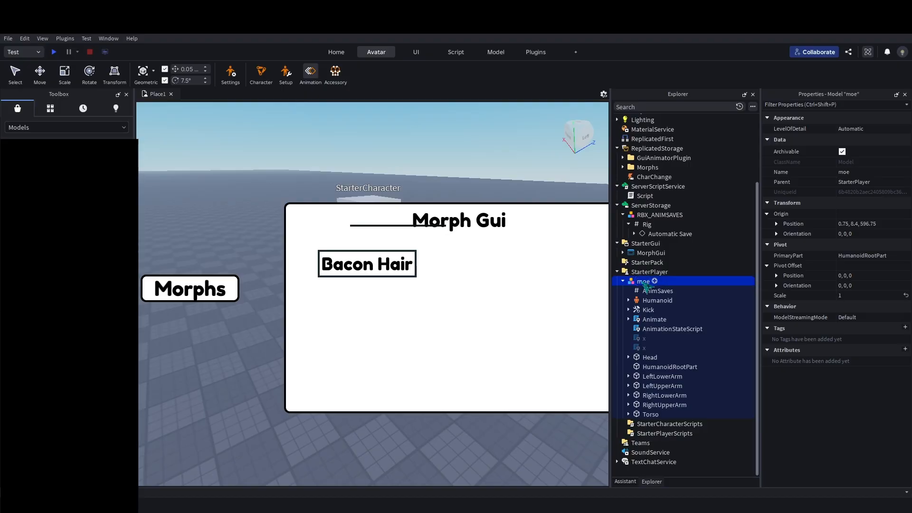
{"action": "scroll", "coordinate": [655, 190], "scroll_direction": "up", "scroll_amount": 2}
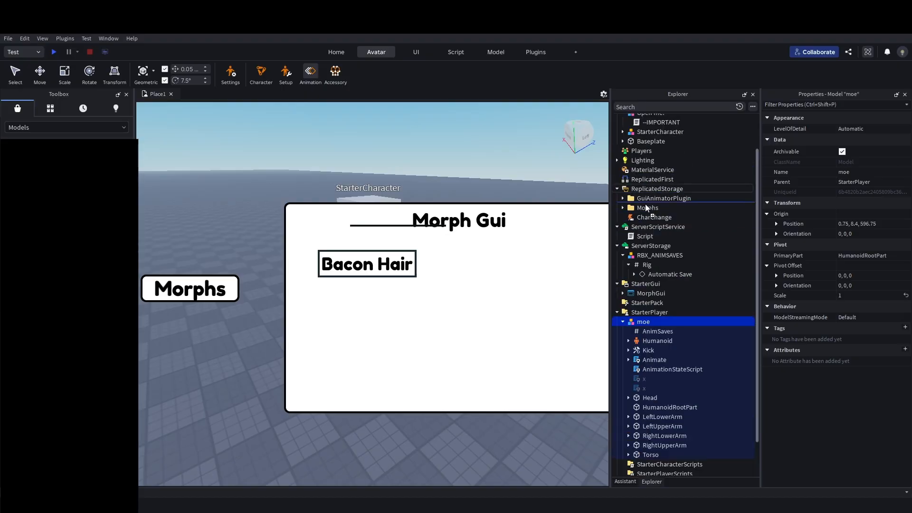
{"action": "left_click_drag", "start_coordinate": [646, 208], "coordinate": [647, 208]}
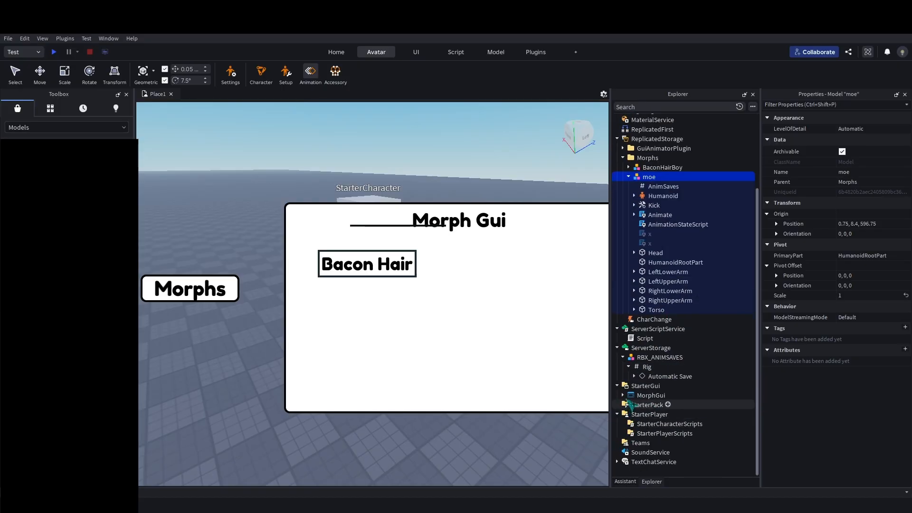
Edit the LocalScript of MorphGui's Bacon button so that CharChange fires with game.ReplicatedStorage.Morphs.moe.
{"action": "left_click", "coordinate": [623, 396]}
{"action": "scroll", "coordinate": [628, 399], "scroll_direction": "down", "scroll_amount": 1}
{"action": "left_click", "coordinate": [629, 386]}
{"action": "scroll", "coordinate": [633, 398], "scroll_direction": "down", "scroll_amount": 2}
{"action": "left_click", "coordinate": [634, 377]}
{"action": "double_click", "coordinate": [668, 386]}
{"action": "double_click", "coordinate": [492, 113]}
{"action": "type", "text": "m"}
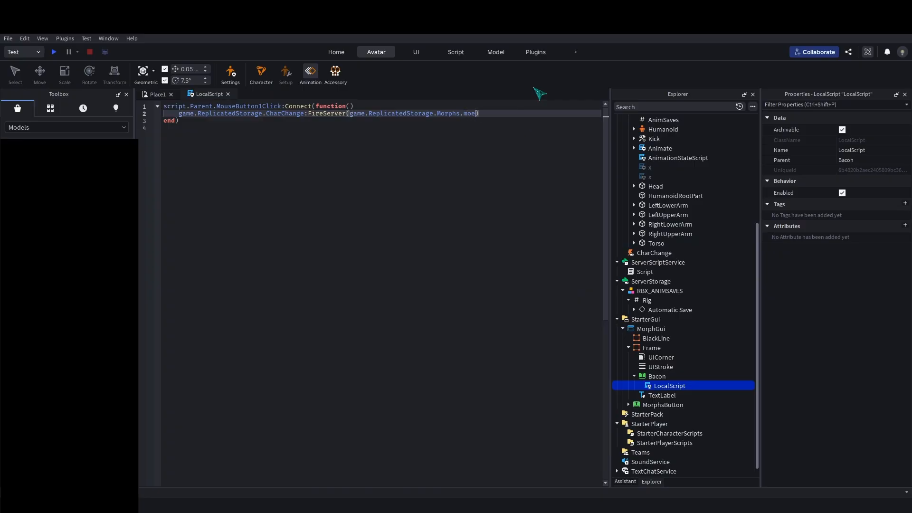
Close the script and playtest the Bacon Hair morph by applying it, hiding the Morph Gui, walking around and toggling the Kick tool.
{"action": "left_click", "coordinate": [228, 94]}
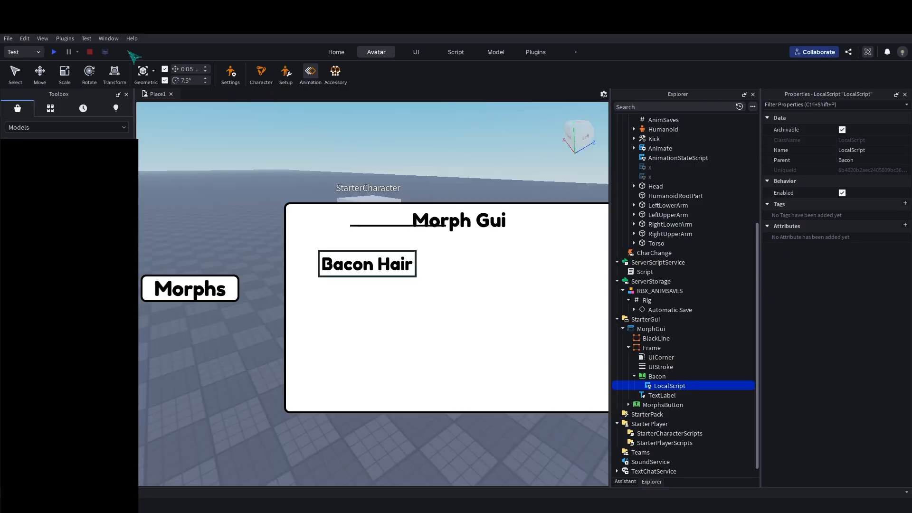
{"action": "left_click", "coordinate": [54, 51]}
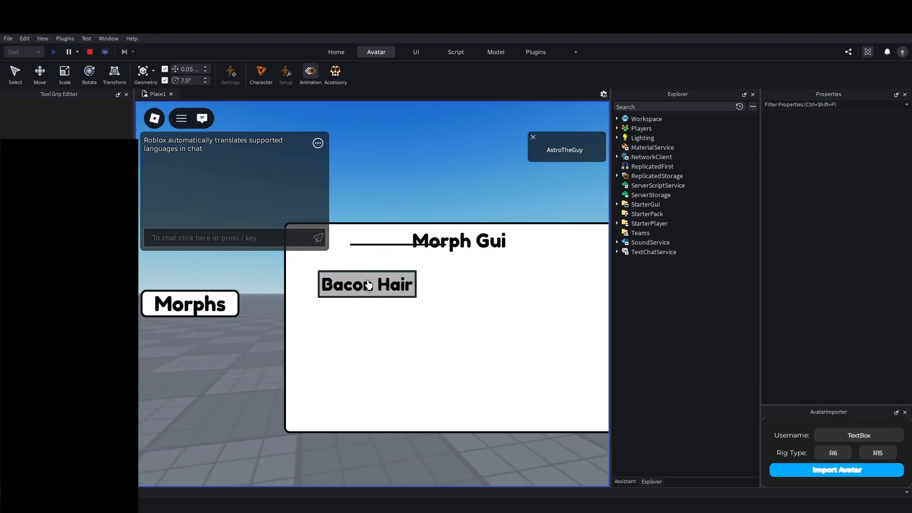
{"action": "left_click", "coordinate": [369, 284]}
{"action": "left_click", "coordinate": [212, 307]}
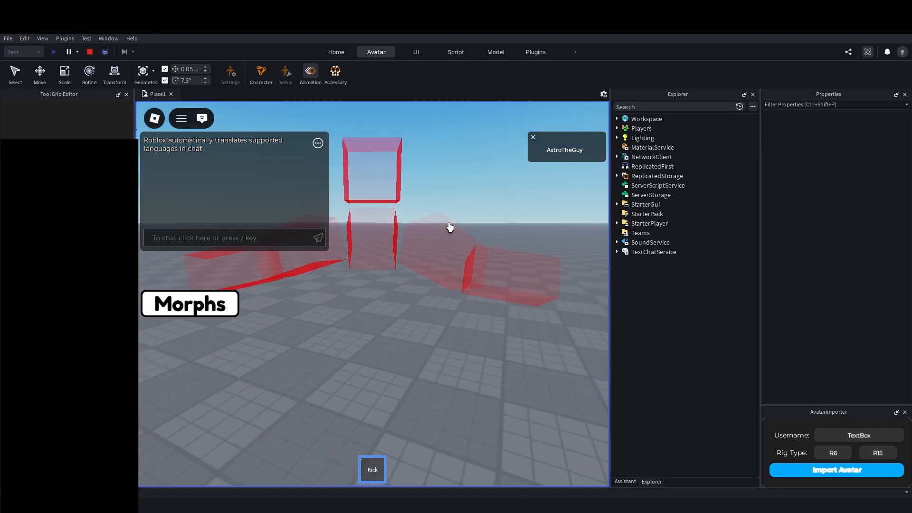
{"action": "scroll", "coordinate": [450, 227], "scroll_direction": "down", "scroll_amount": 2}
{"action": "key", "text": "w"}
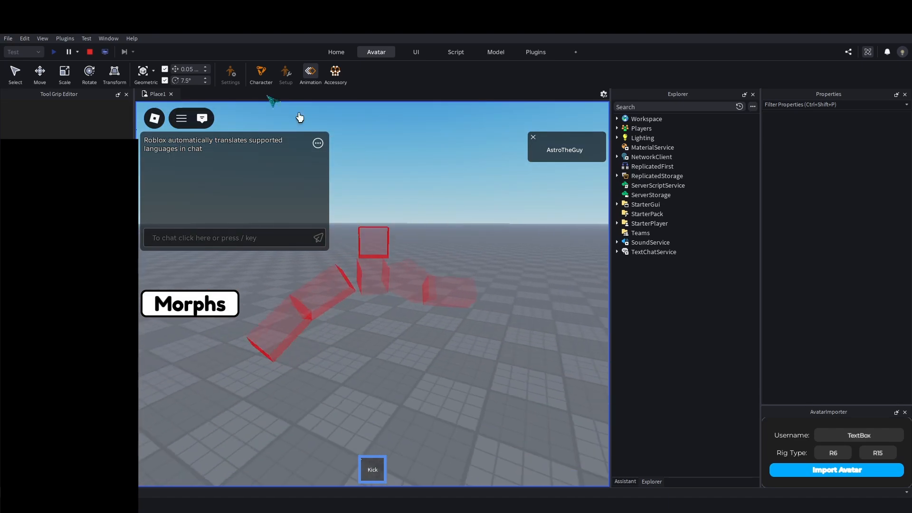
{"action": "key", "text": "1"}
{"action": "left_click", "coordinate": [90, 51]}
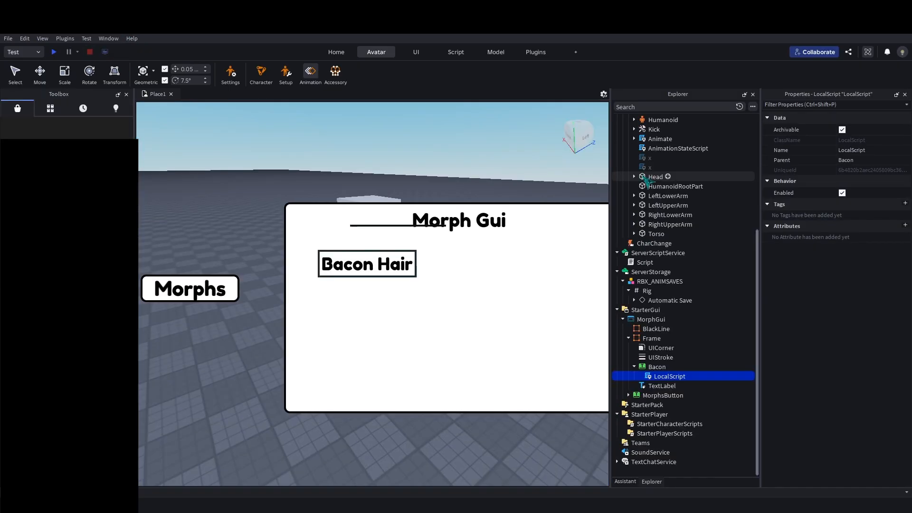
Move the StarterCharacter model from Workspace into the Morphs folder of ReplicatedStorage.
{"action": "left_click", "coordinate": [648, 244]}
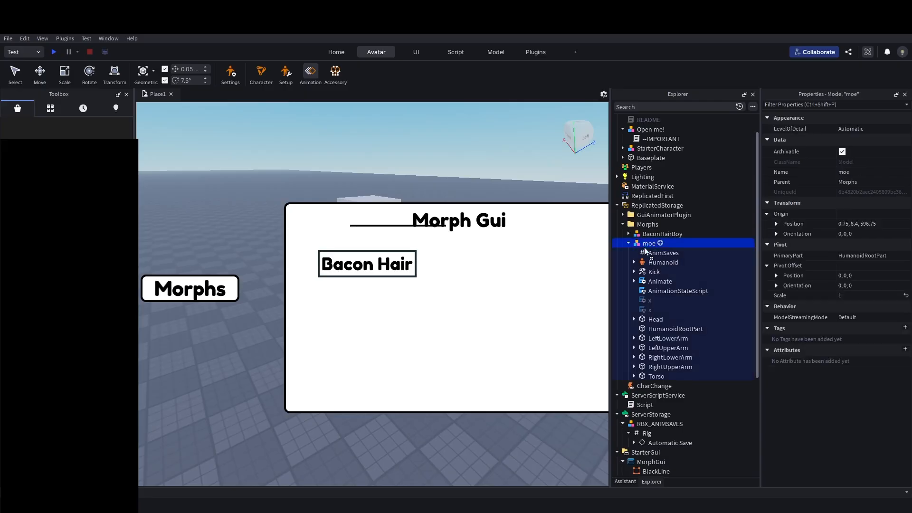
{"action": "scroll", "coordinate": [633, 325], "scroll_direction": "down", "scroll_amount": 5}
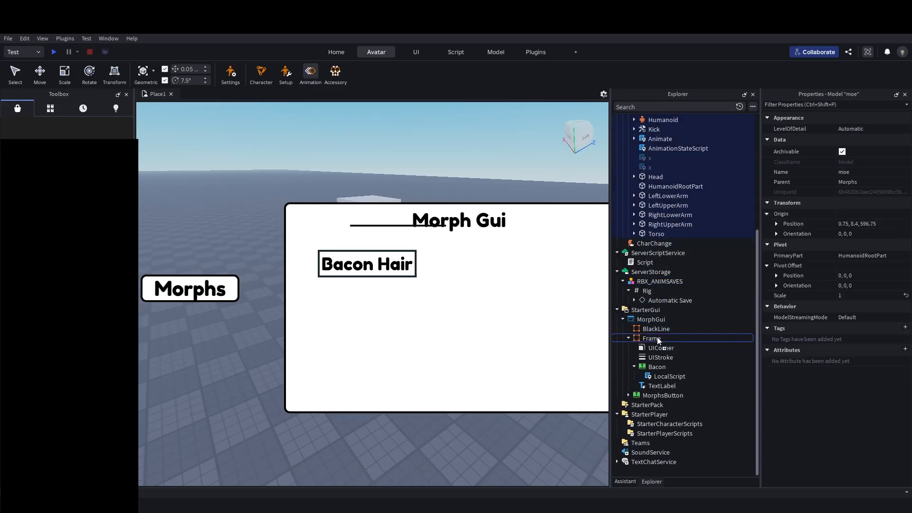
{"action": "scroll", "coordinate": [653, 318], "scroll_direction": "up", "scroll_amount": 6}
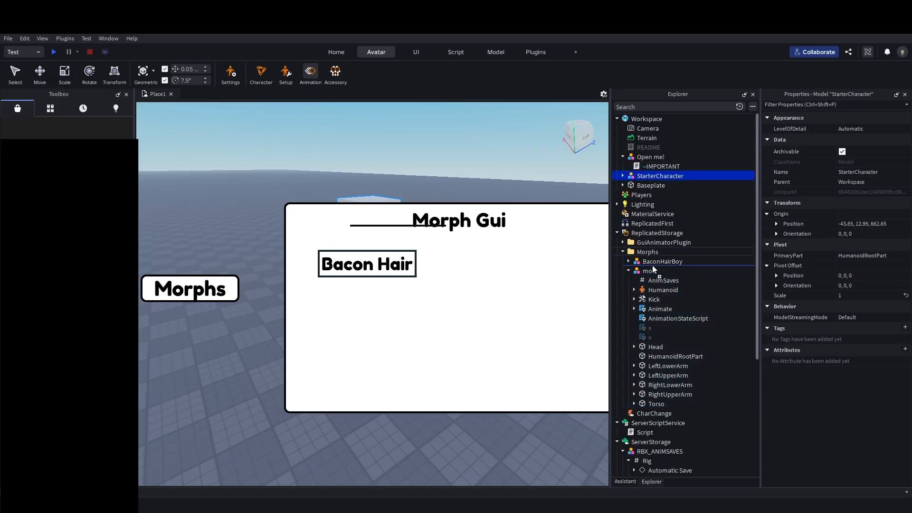
{"action": "left_click_drag", "start_coordinate": [649, 253], "coordinate": [649, 254]}
Duplicate MorphGui's Bacon button, place the copy beside the original in the frame and set its text to e.
{"action": "scroll", "coordinate": [647, 357], "scroll_direction": "down", "scroll_amount": 6}
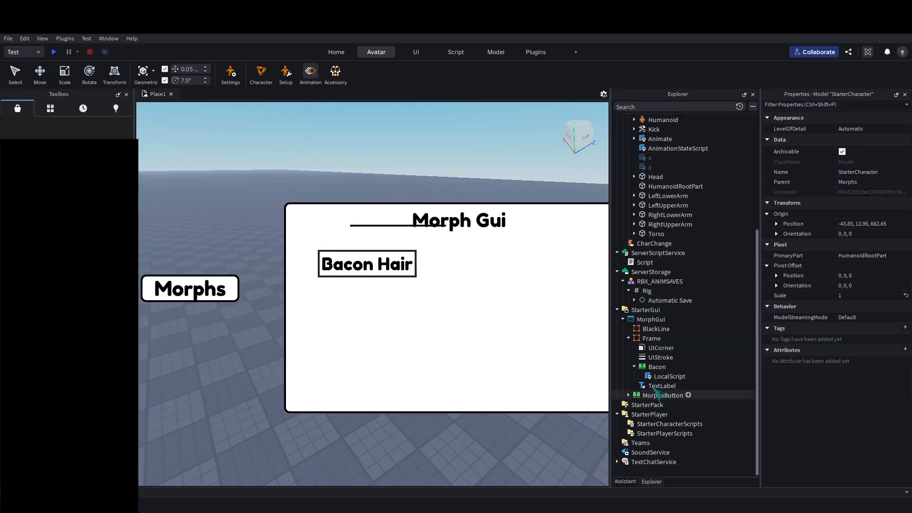
{"action": "left_click", "coordinate": [657, 366]}
{"action": "key", "text": "ctrl+d"}
{"action": "left_click_drag", "start_coordinate": [368, 264], "coordinate": [486, 258]}
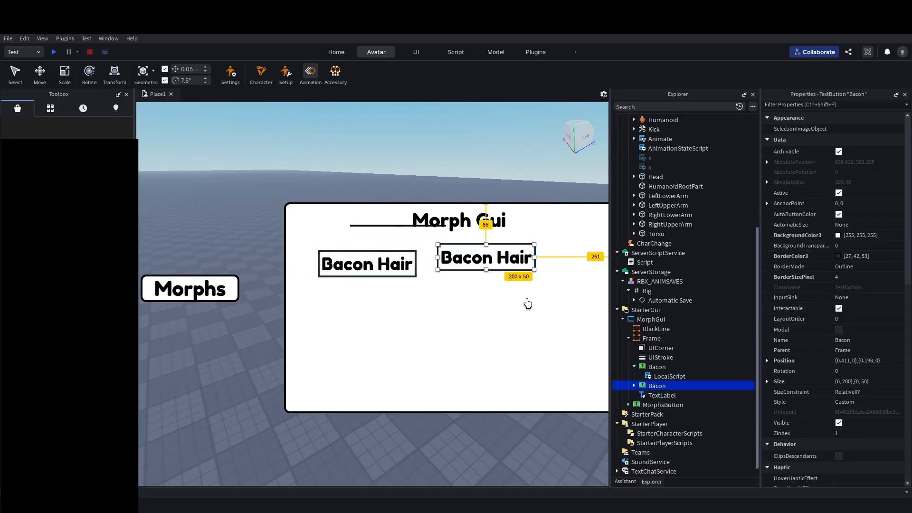
{"action": "scroll", "coordinate": [836, 344], "scroll_direction": "down", "scroll_amount": 10}
{"action": "left_click", "coordinate": [844, 300]}
{"action": "type", "text": "e"}
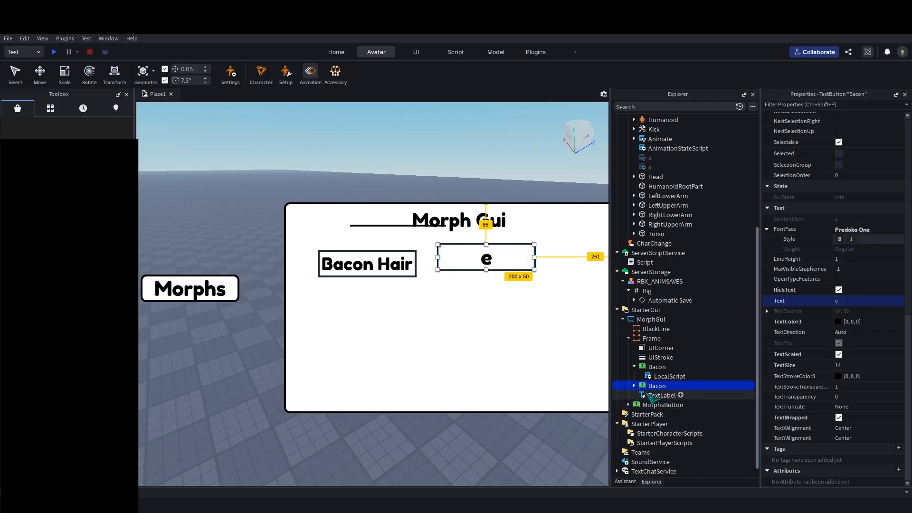
Edit the duplicated button's LocalScript so that CharChange fires with game.ReplicatedStorage.Morphs.StarterCharacter, and close the script.
{"action": "left_click", "coordinate": [634, 386]}
{"action": "double_click", "coordinate": [670, 395]}
{"action": "double_click", "coordinate": [468, 114]}
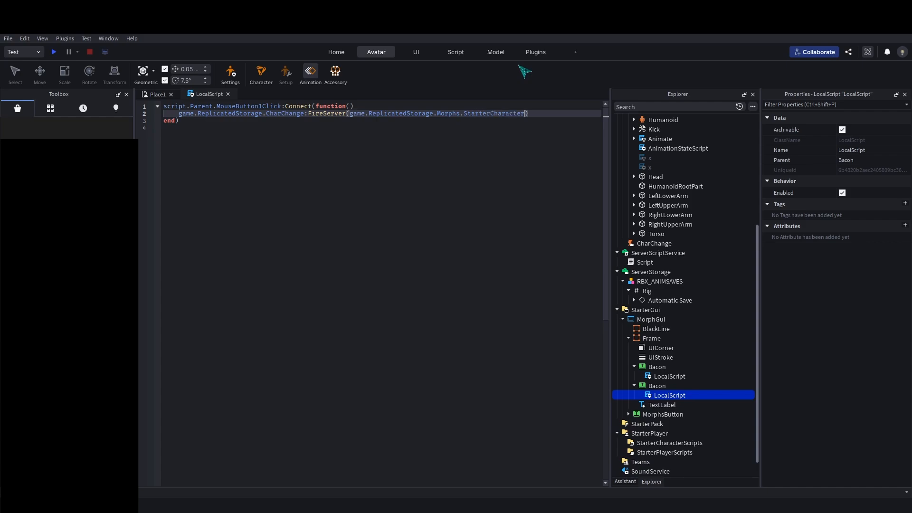
{"action": "left_click", "coordinate": [229, 94]}
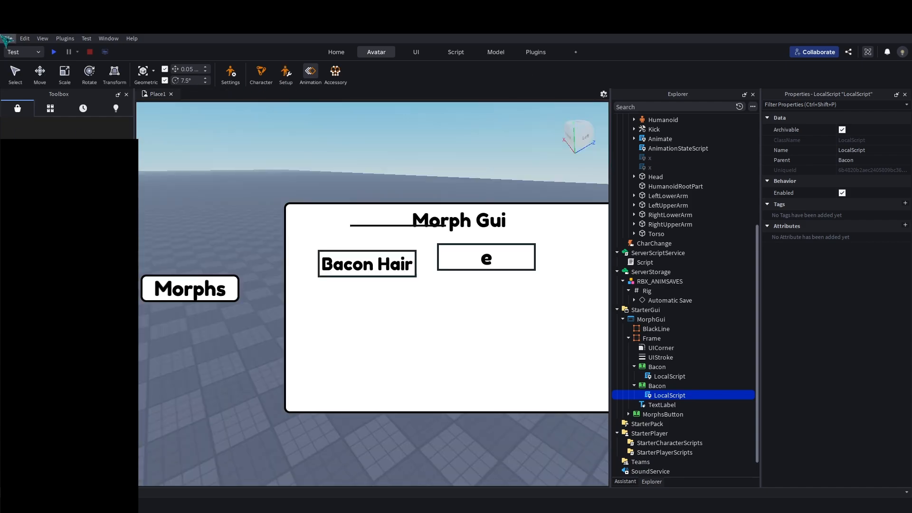
Playtest the e morph by applying it and walking the character in several directions, and end the test.
{"action": "left_click", "coordinate": [53, 52]}
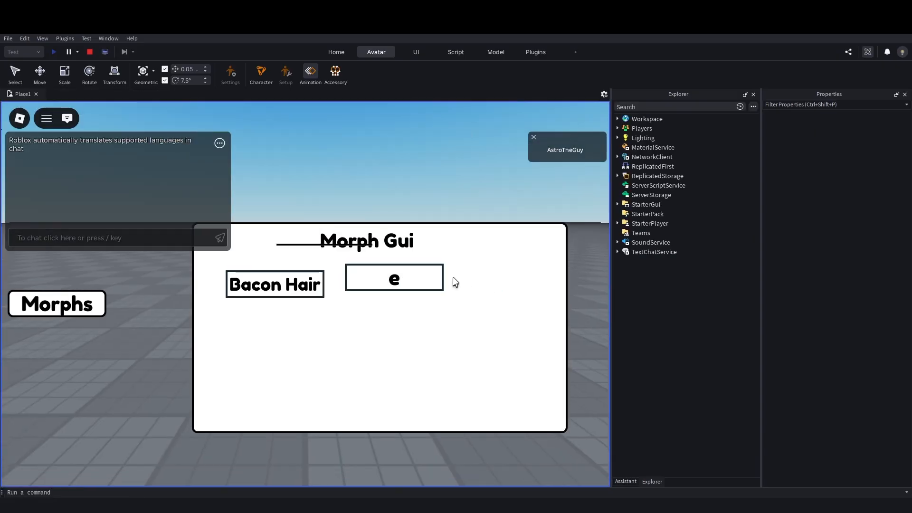
{"action": "left_click", "coordinate": [417, 281]}
{"action": "right_click_drag", "start_coordinate": [373, 265], "coordinate": [372, 265]}
{"action": "scroll", "coordinate": [372, 265], "scroll_direction": "down", "scroll_amount": 2}
{"action": "key", "text": "s"}
{"action": "key", "text": "d"}
{"action": "key", "text": "a"}
{"action": "key", "text": "s"}
{"action": "key", "text": "a"}
{"action": "key", "text": "s"}
{"action": "key", "text": "d"}
{"action": "key", "text": "w"}
{"action": "key", "text": "a"}
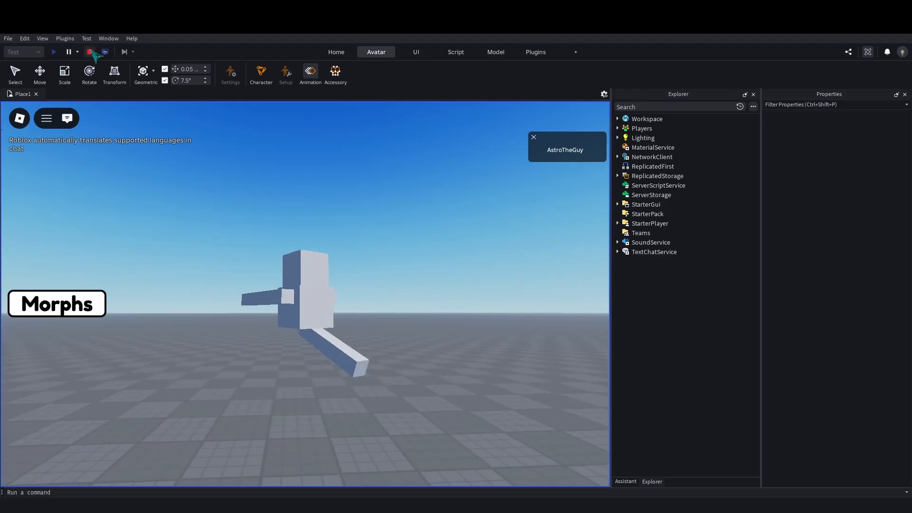
{"action": "left_click", "coordinate": [91, 53]}
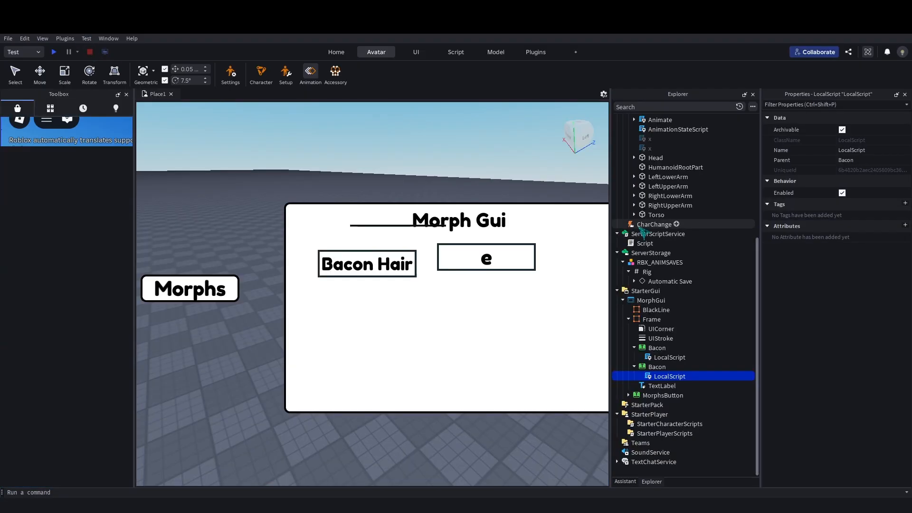
Set the WalkSpeed of the Humanoid inside the Morphs folder's StarterCharacter to 32.
{"action": "scroll", "coordinate": [660, 286], "scroll_direction": "up", "scroll_amount": 5}
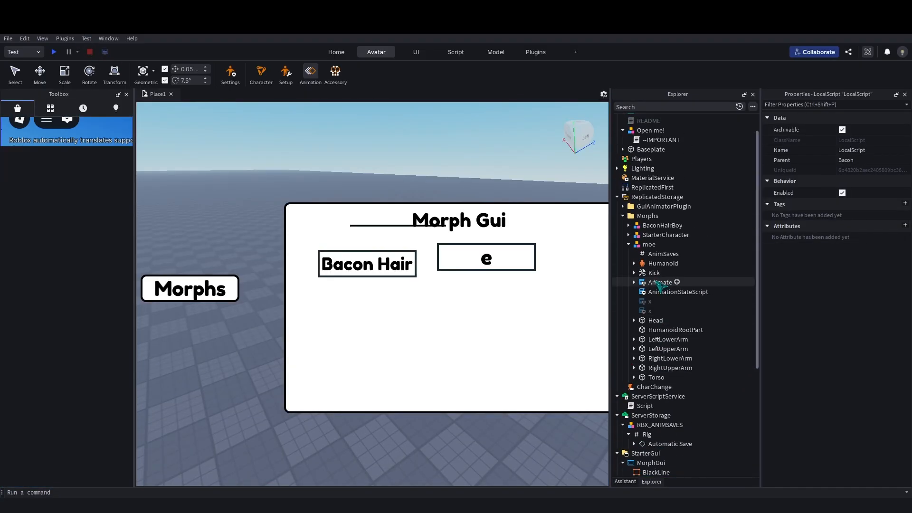
{"action": "left_click", "coordinate": [629, 234]}
{"action": "left_click", "coordinate": [654, 254]}
{"action": "scroll", "coordinate": [885, 335], "scroll_direction": "down", "scroll_amount": 1}
{"action": "left_click", "coordinate": [865, 394]}
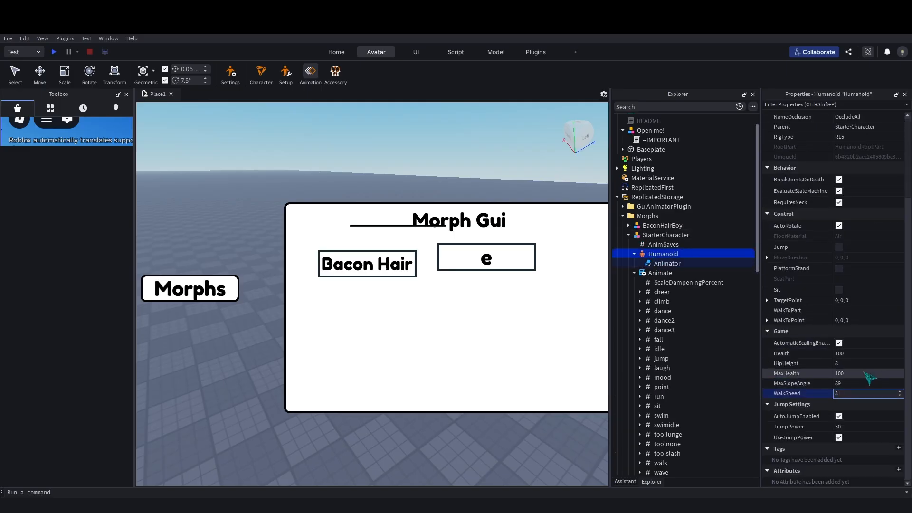
Playtest the e morph with its new walk speed, hide the Morph Gui and end the test.
{"action": "left_click", "coordinate": [58, 53]}
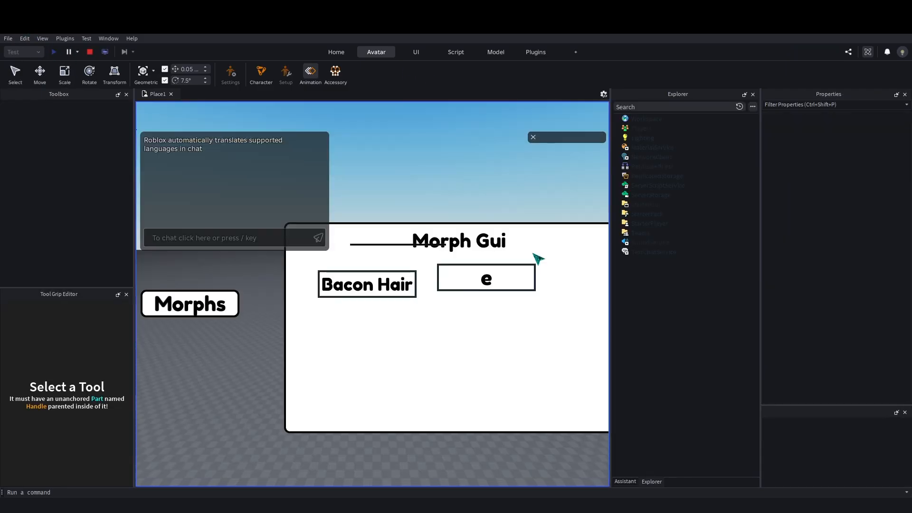
{"action": "left_click", "coordinate": [485, 280]}
{"action": "left_click", "coordinate": [215, 306]}
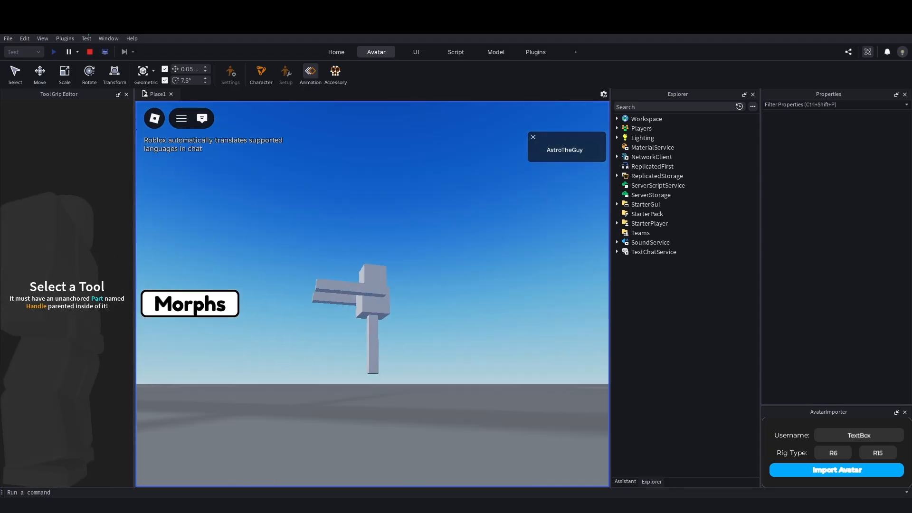
{"action": "left_click", "coordinate": [89, 53]}
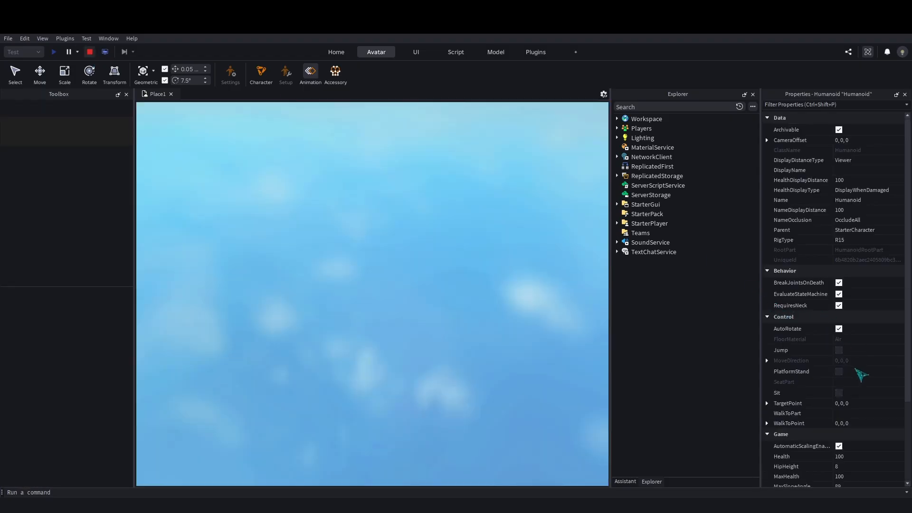
Lower the HipHeight of the StarterCharacter morph's Humanoid and playtest the e morph with the Morph Gui hidden.
{"action": "scroll", "coordinate": [855, 435], "scroll_direction": "down", "scroll_amount": 1}
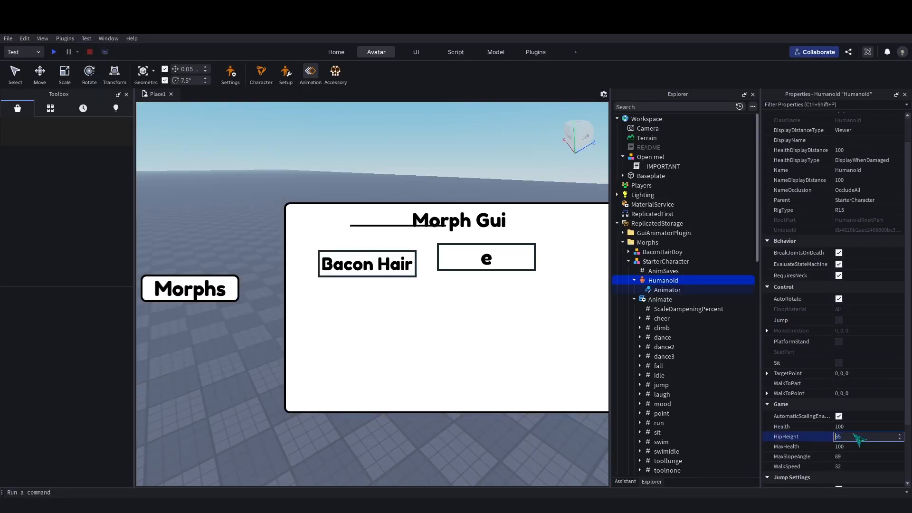
{"action": "left_click", "coordinate": [55, 53]}
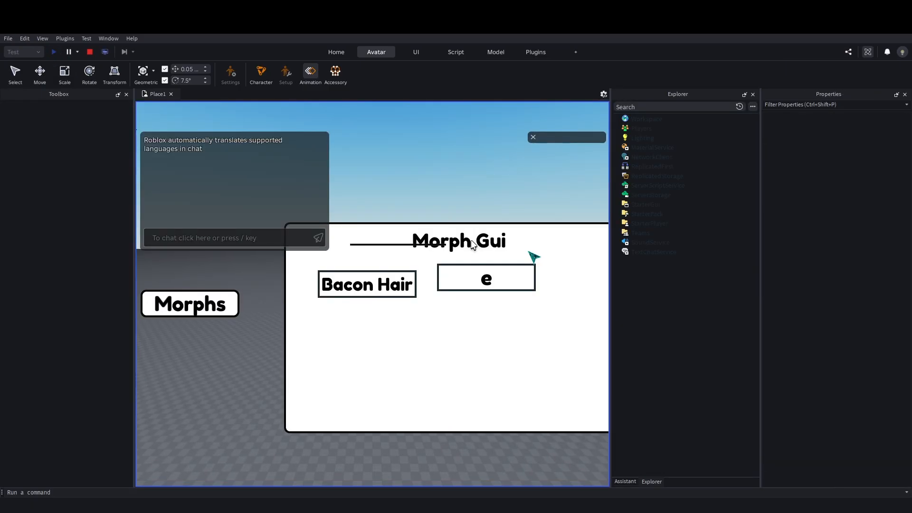
{"action": "left_click", "coordinate": [393, 285]}
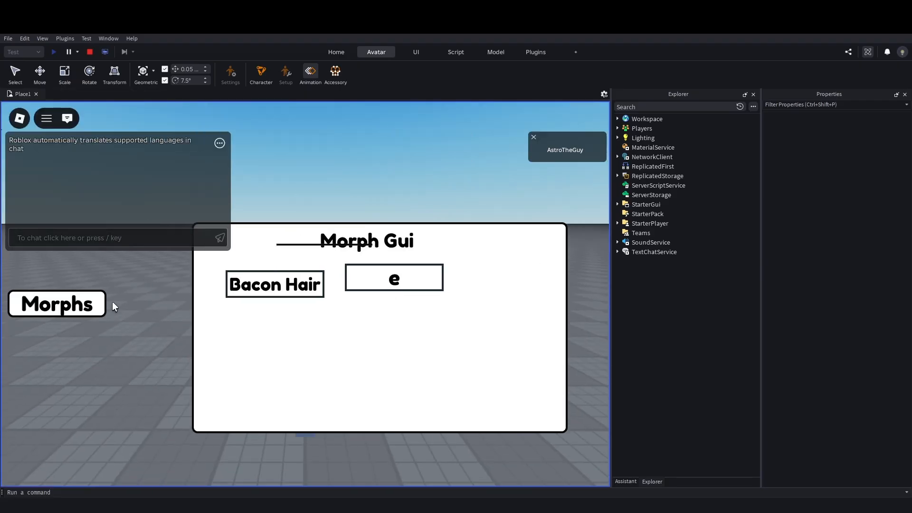
{"action": "left_click", "coordinate": [76, 308]}
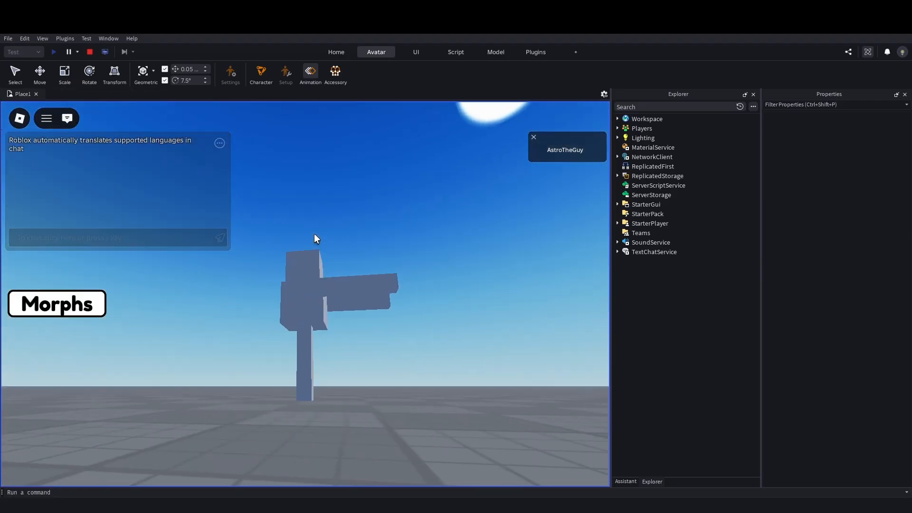